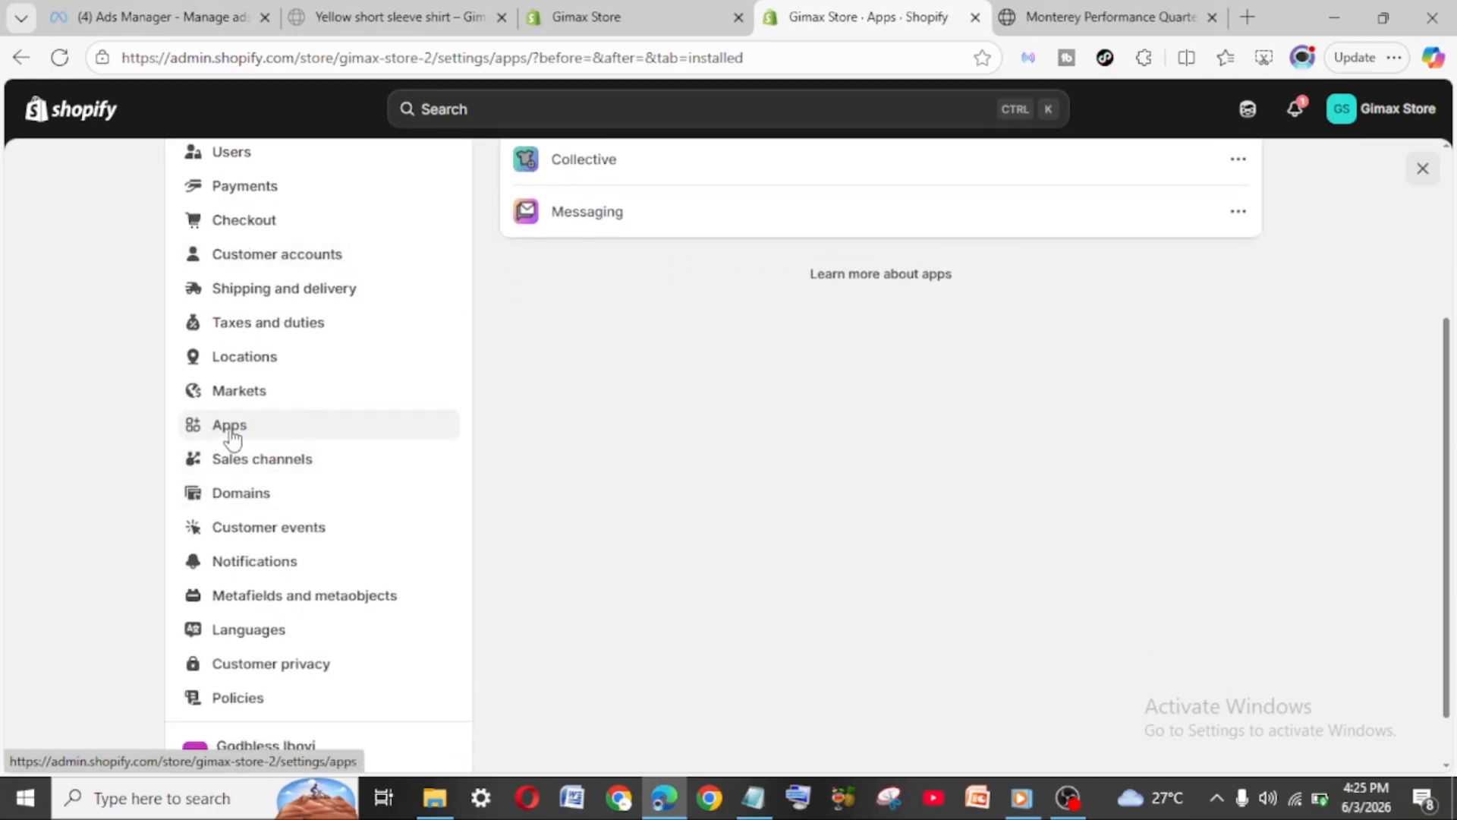
Open the store's Apps settings and go to the Shopify App Store
click(232, 434)
click(233, 434)
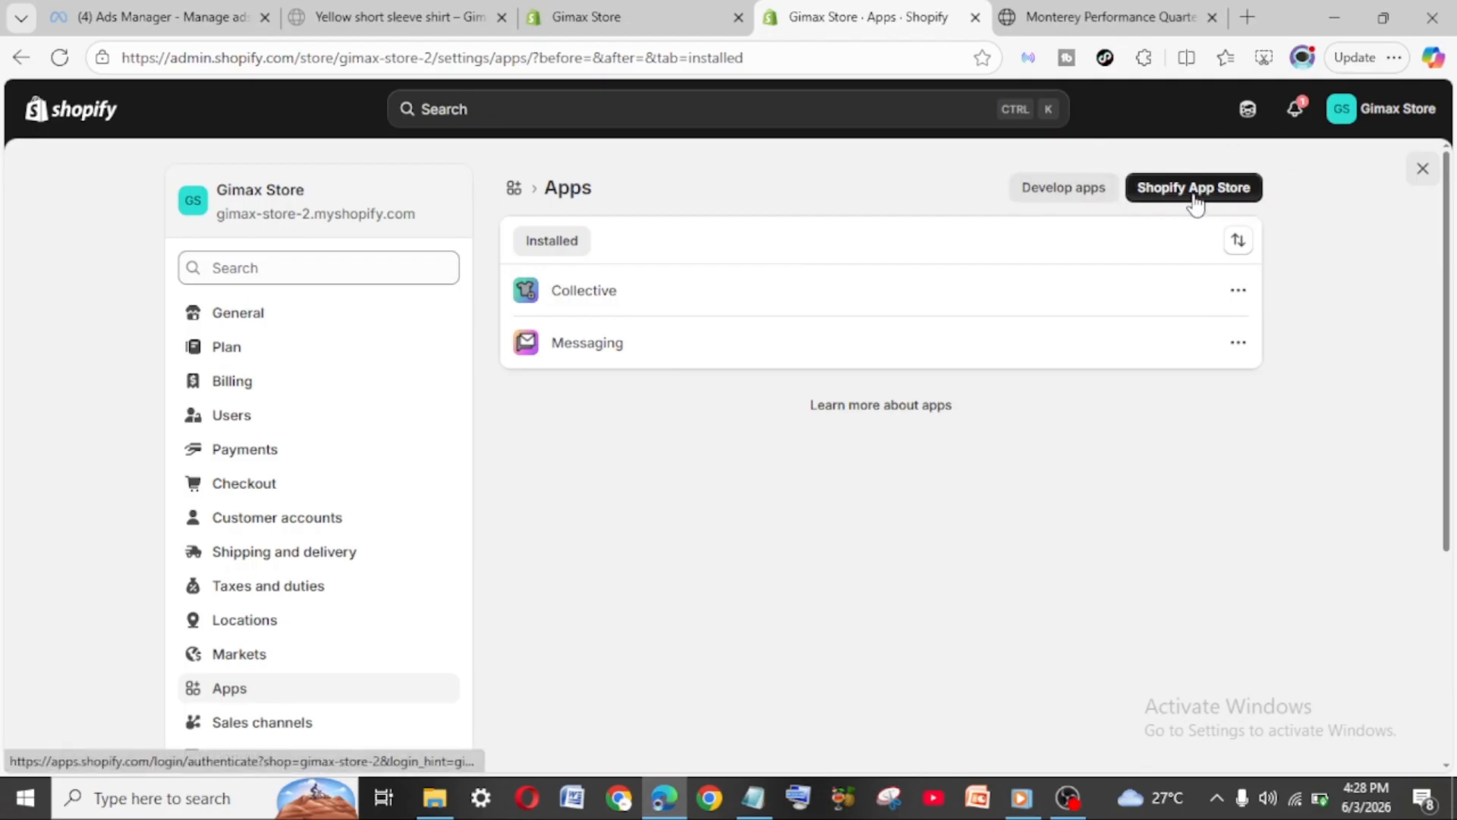
key(ctrl)
key(ctrl)
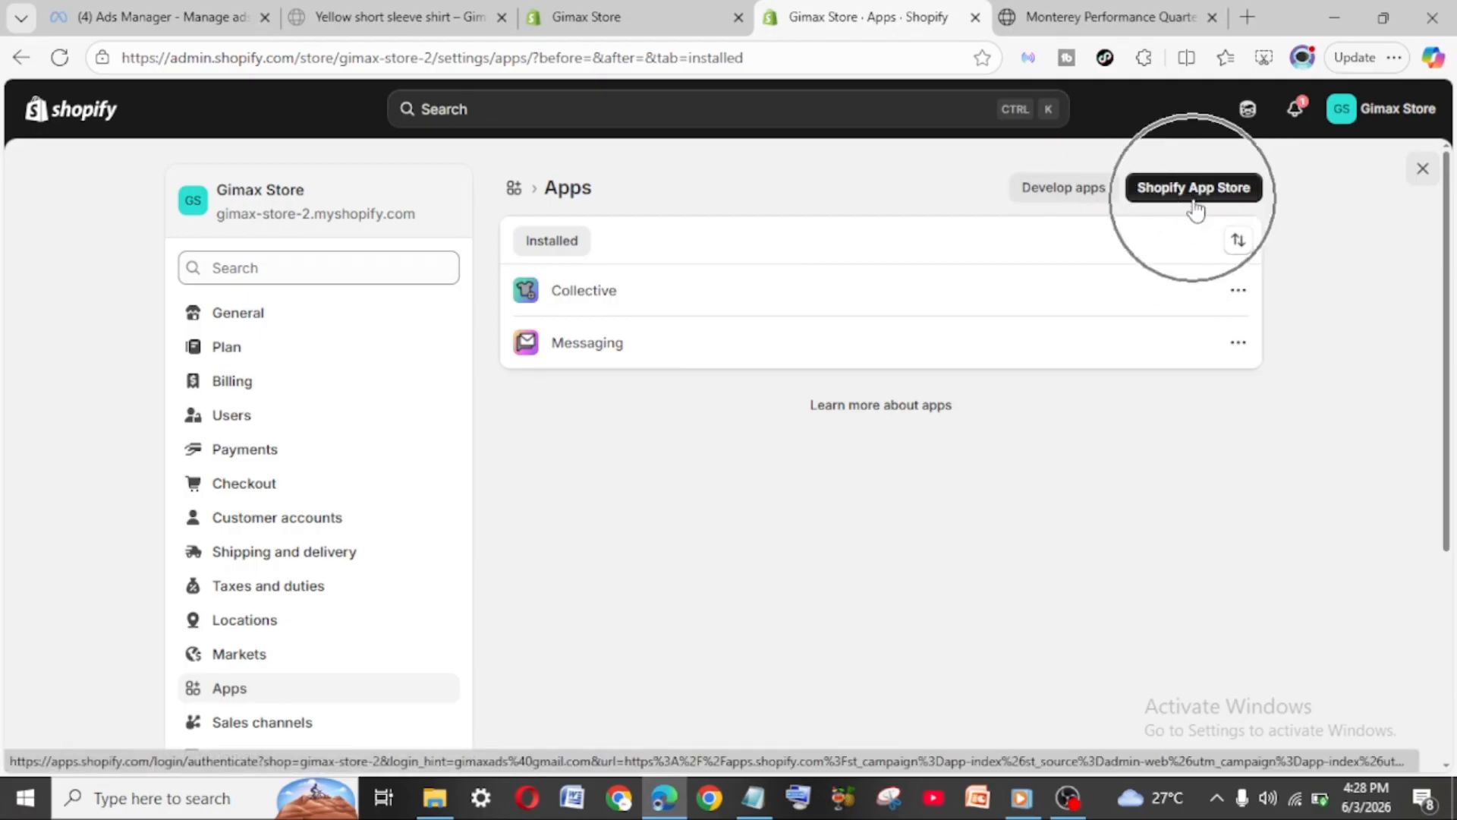
key(ctrl)
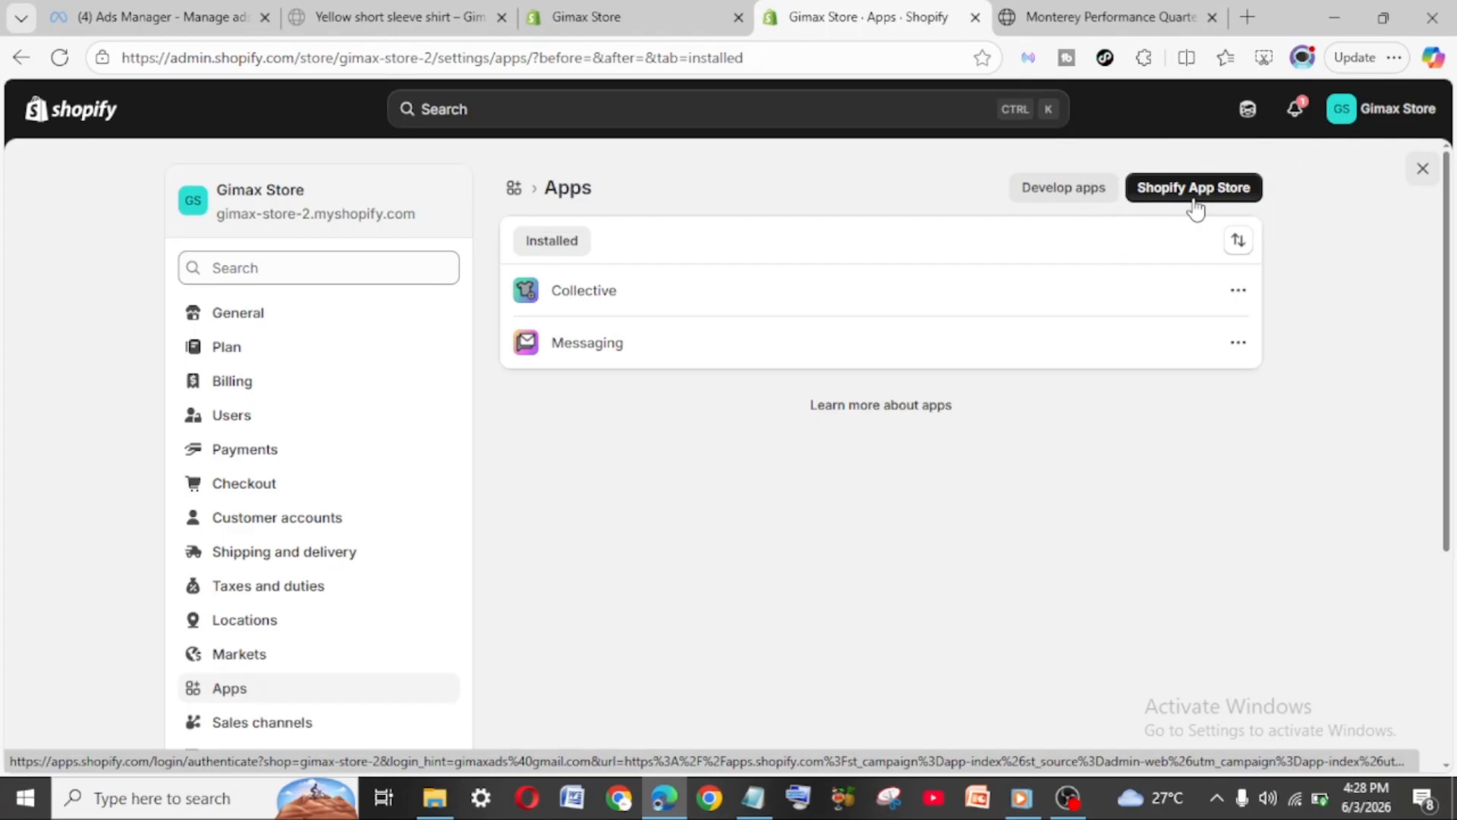
click(1194, 190)
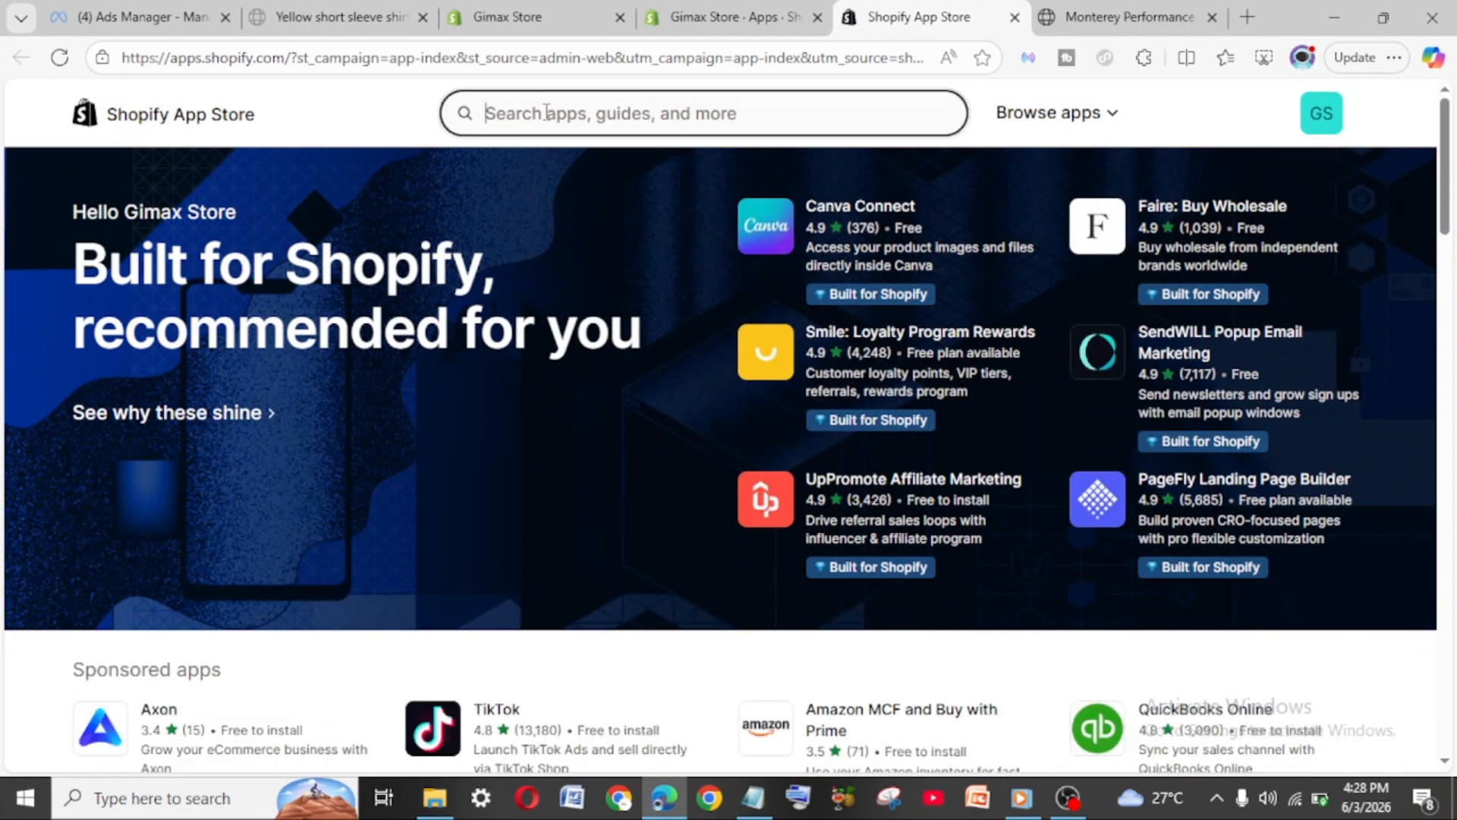
Search the Shopify App Store for "facebook and instagram"
click(545, 112)
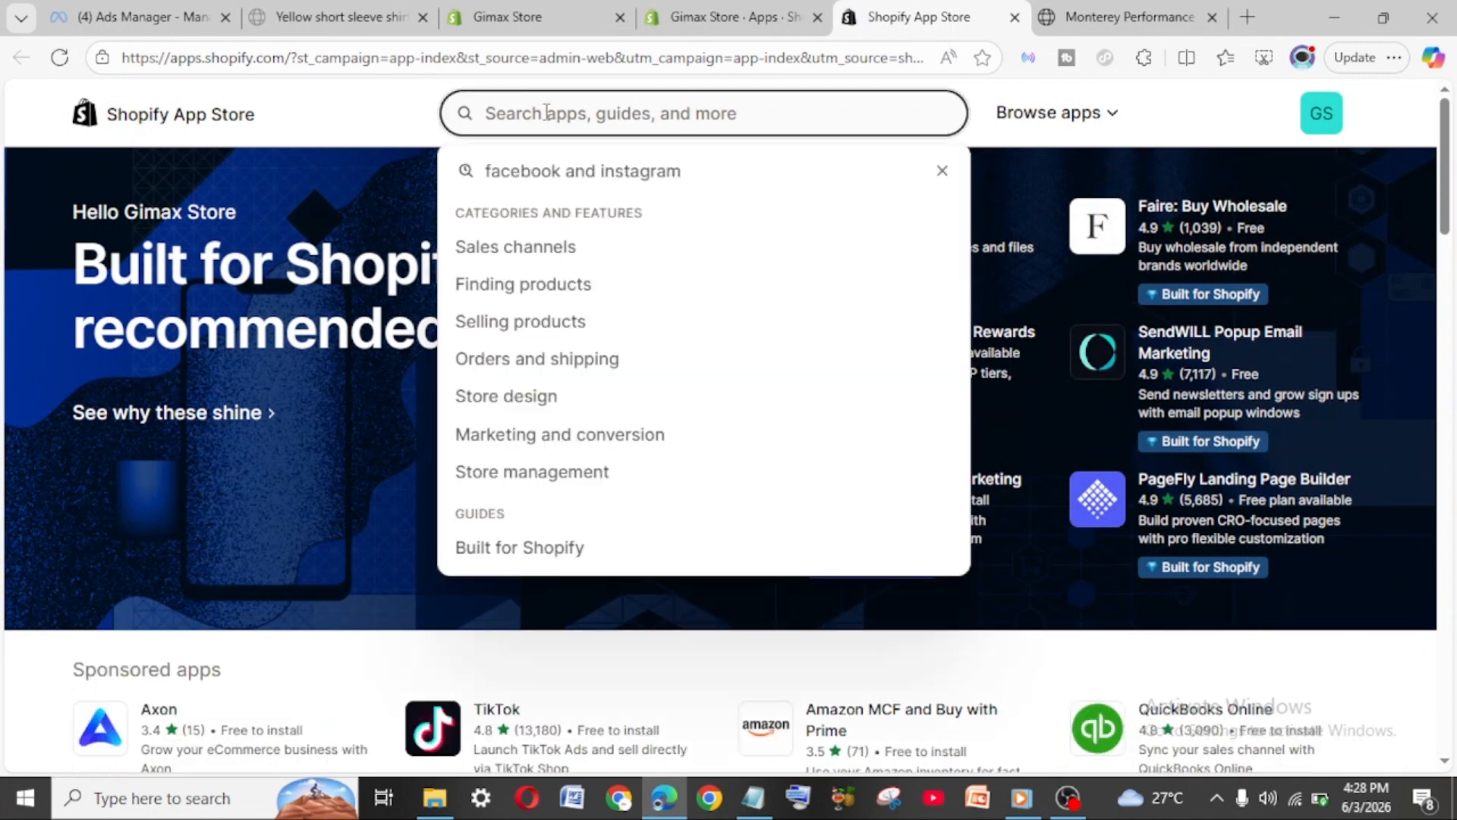
text(fac)
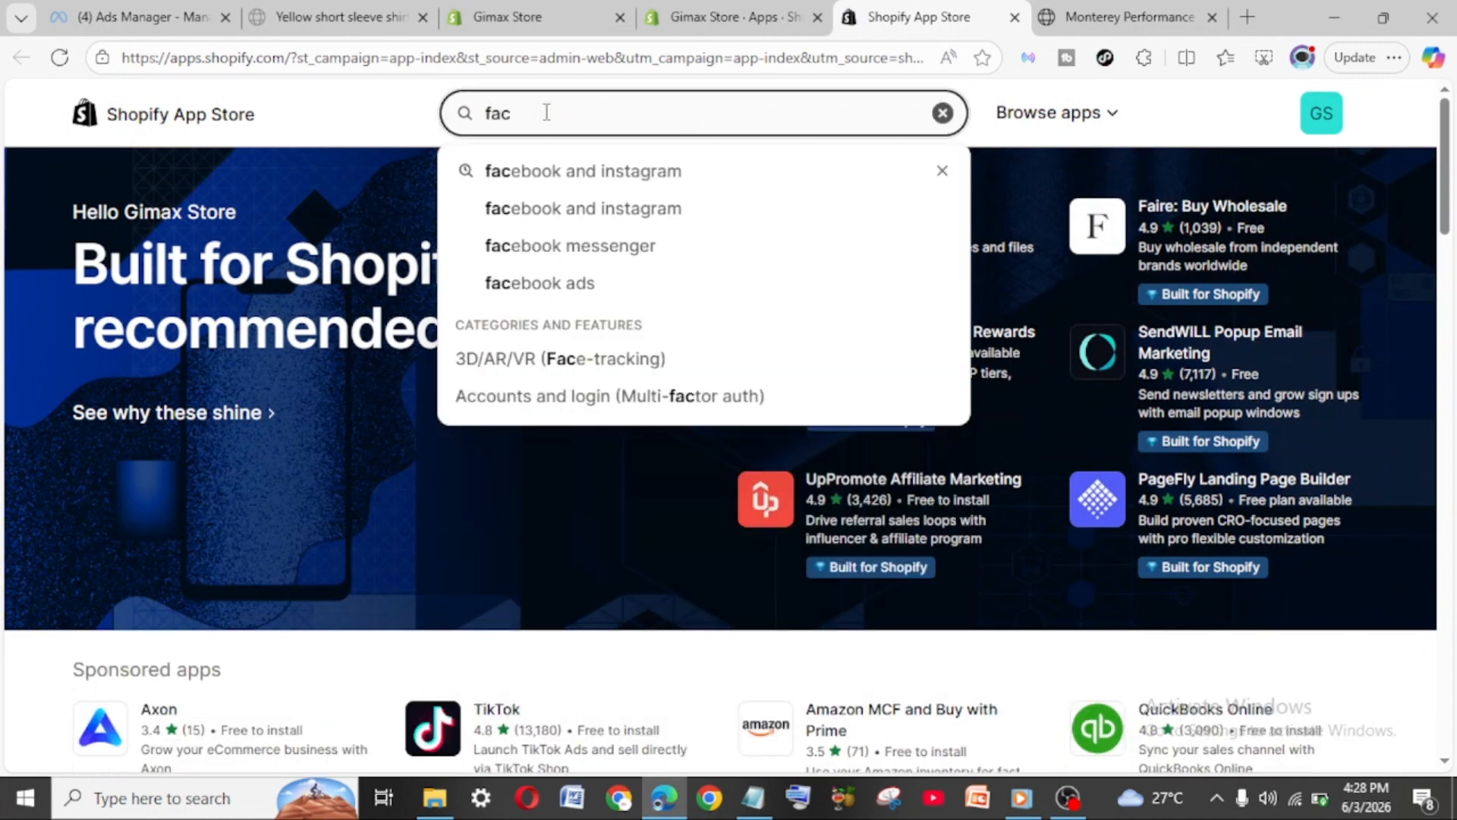
text(ebook)
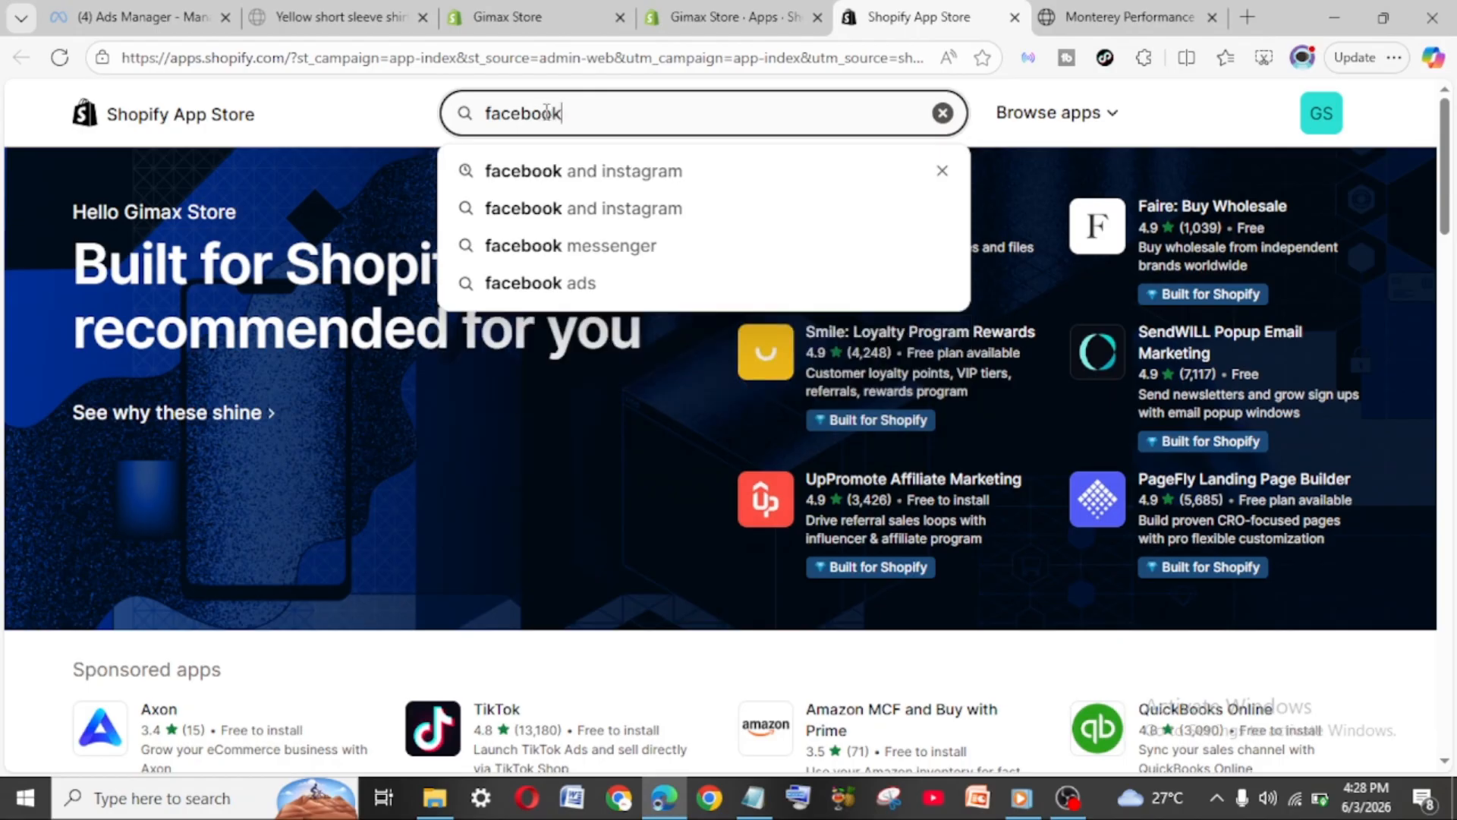
click(654, 170)
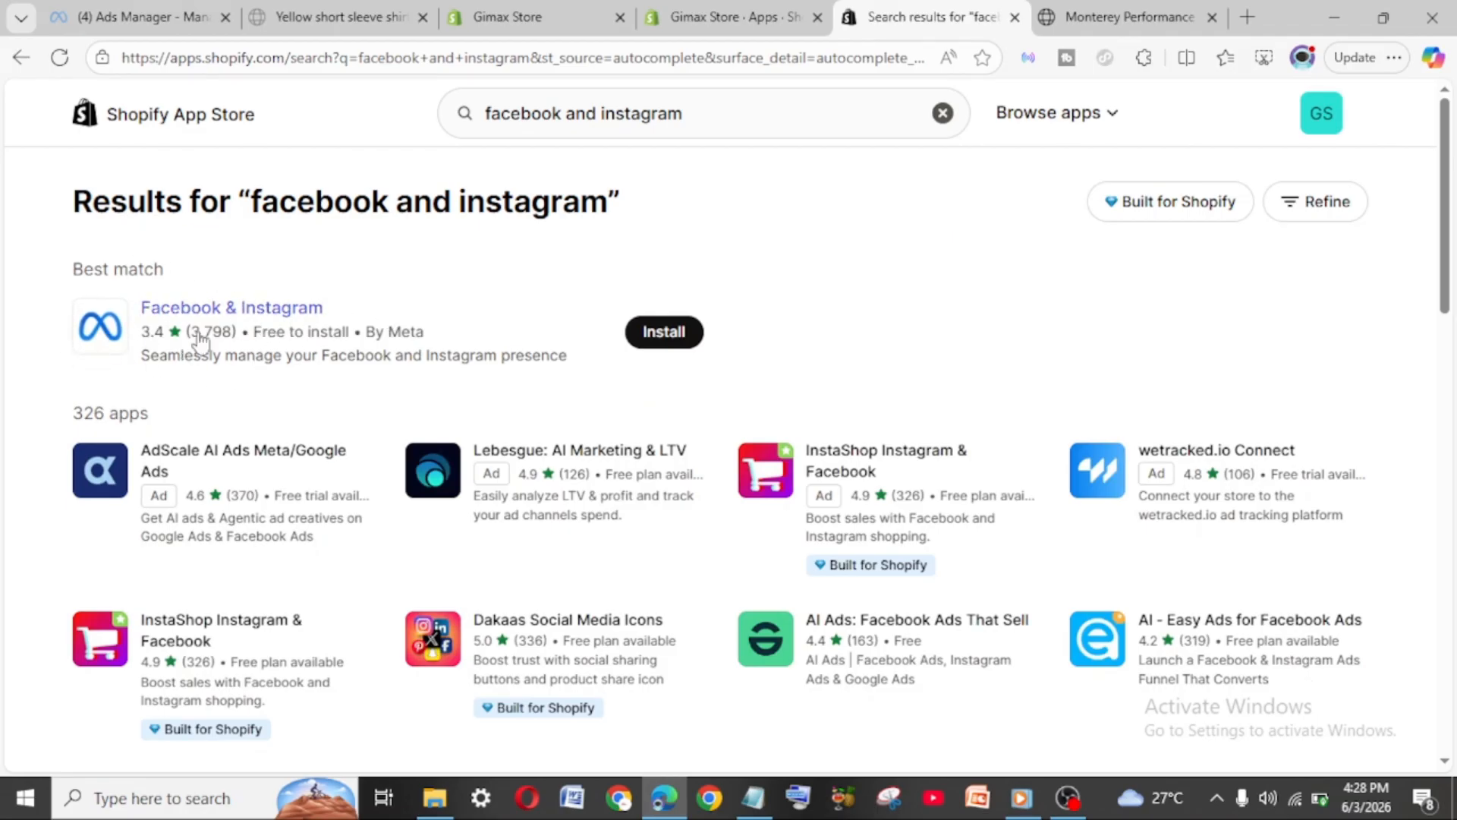
Install Meta's Facebook & Instagram app on the store, passing the human verification and approving its data access
click(85, 334)
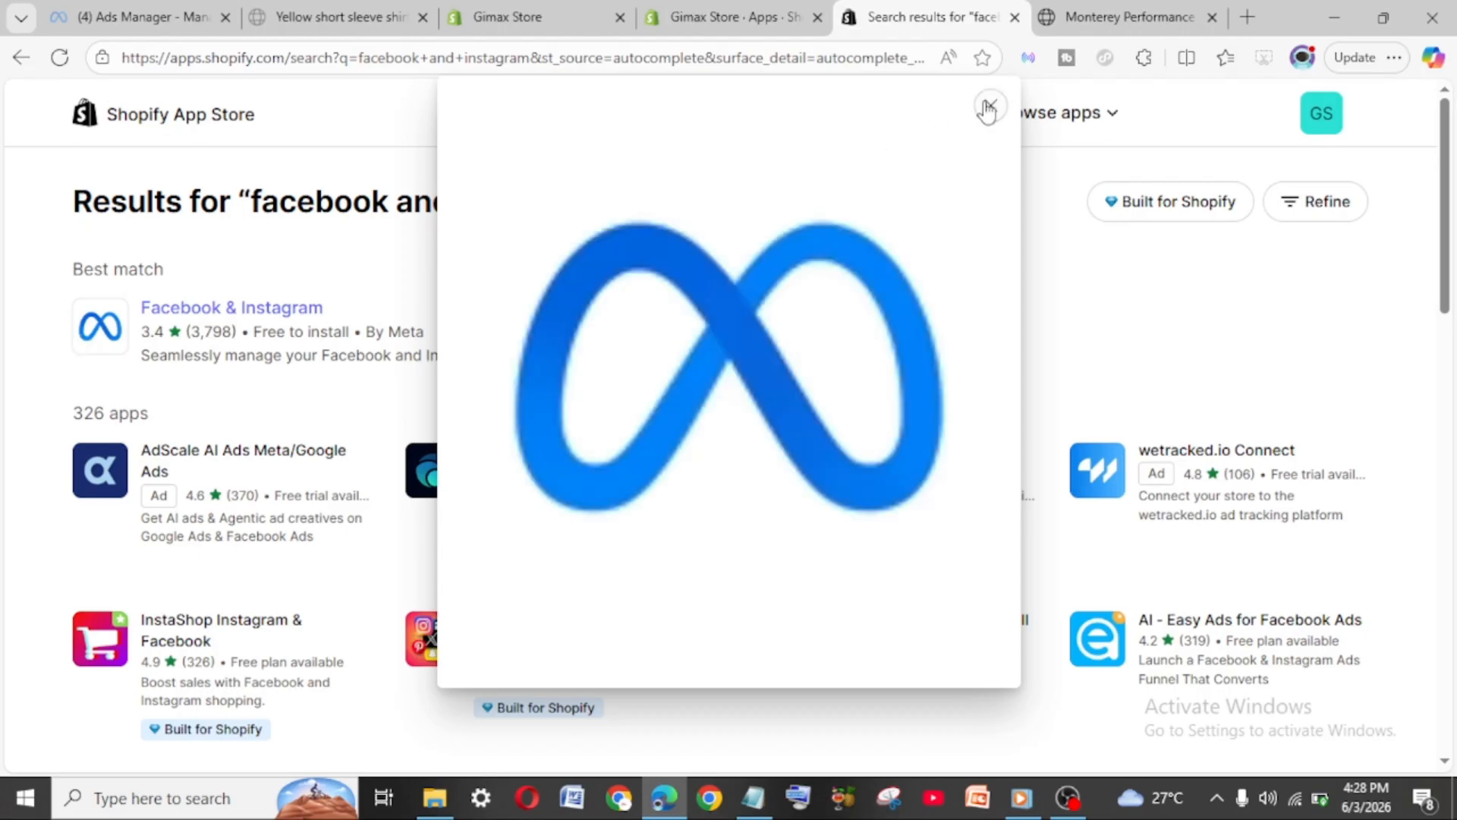
click(990, 105)
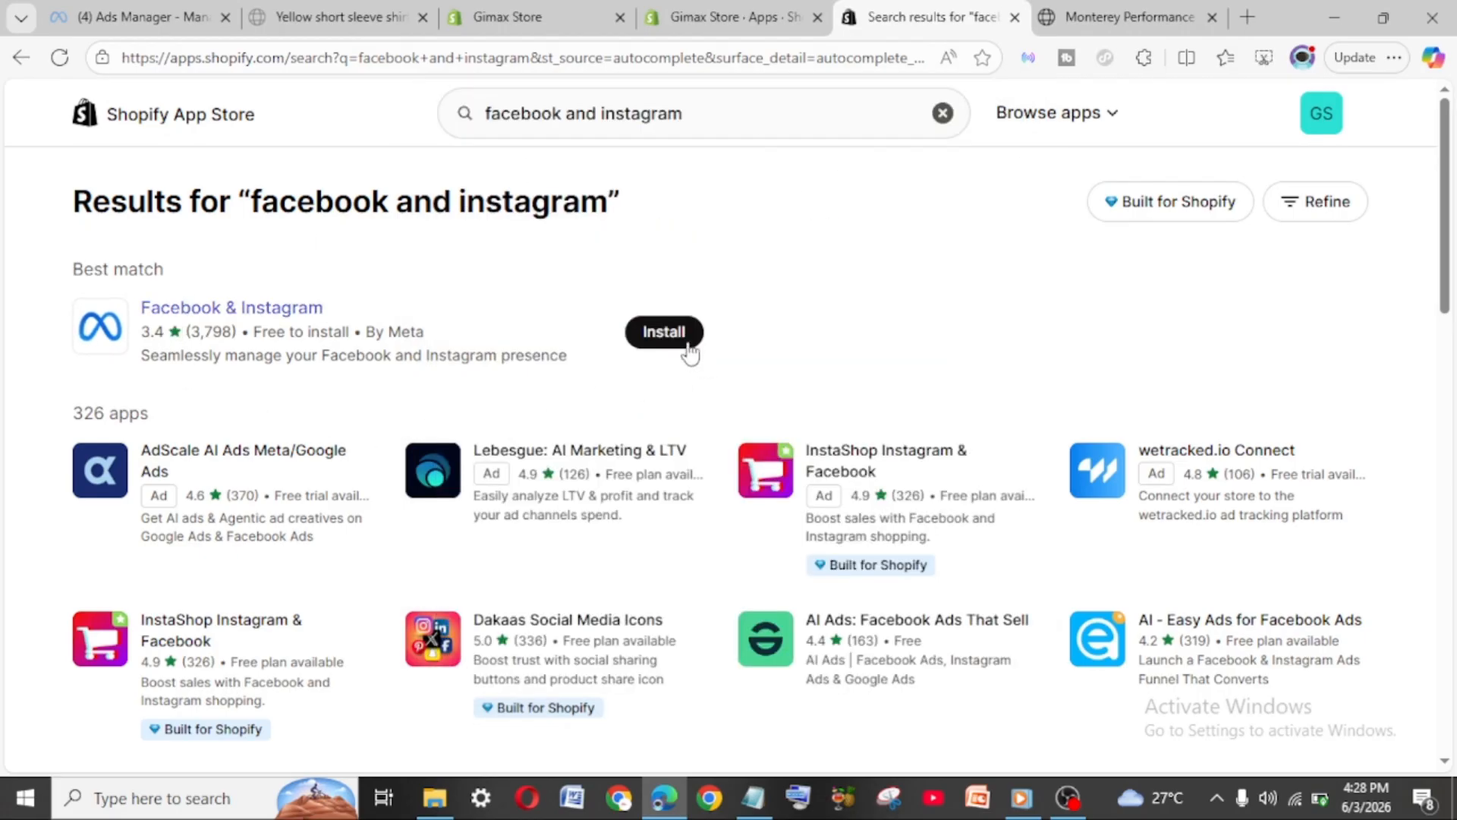
click(671, 334)
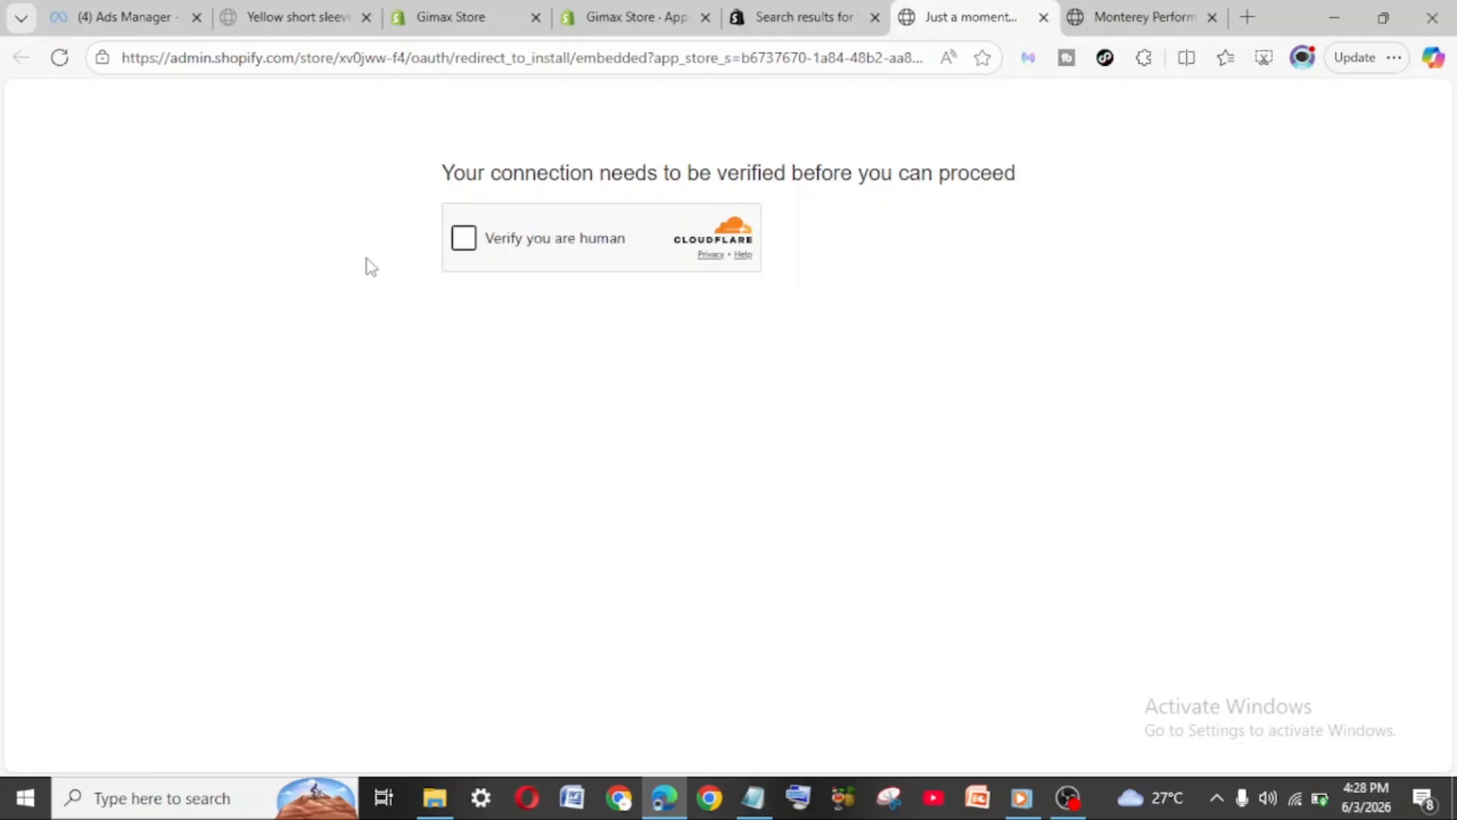
click(465, 244)
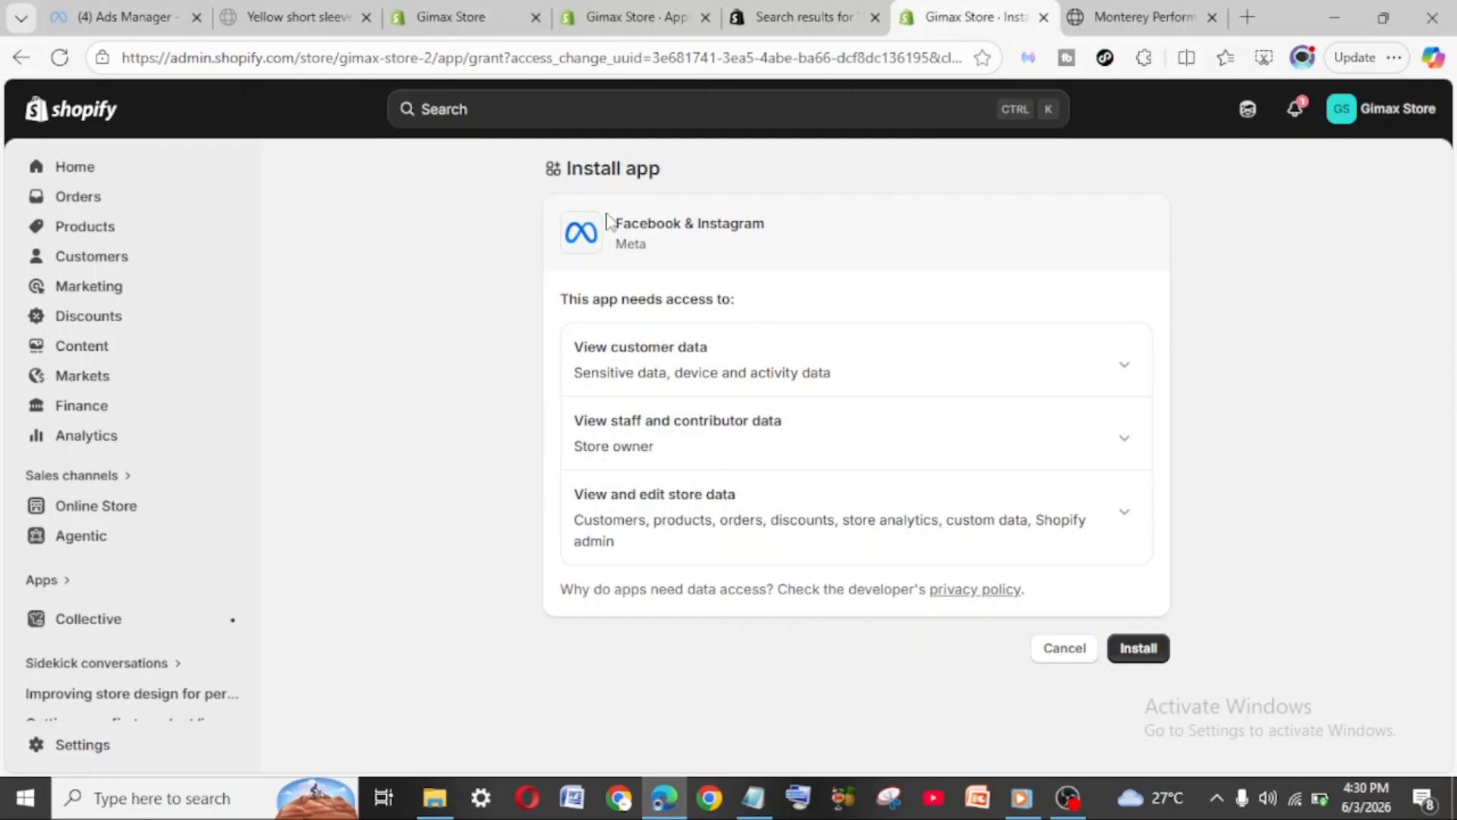
click(1148, 653)
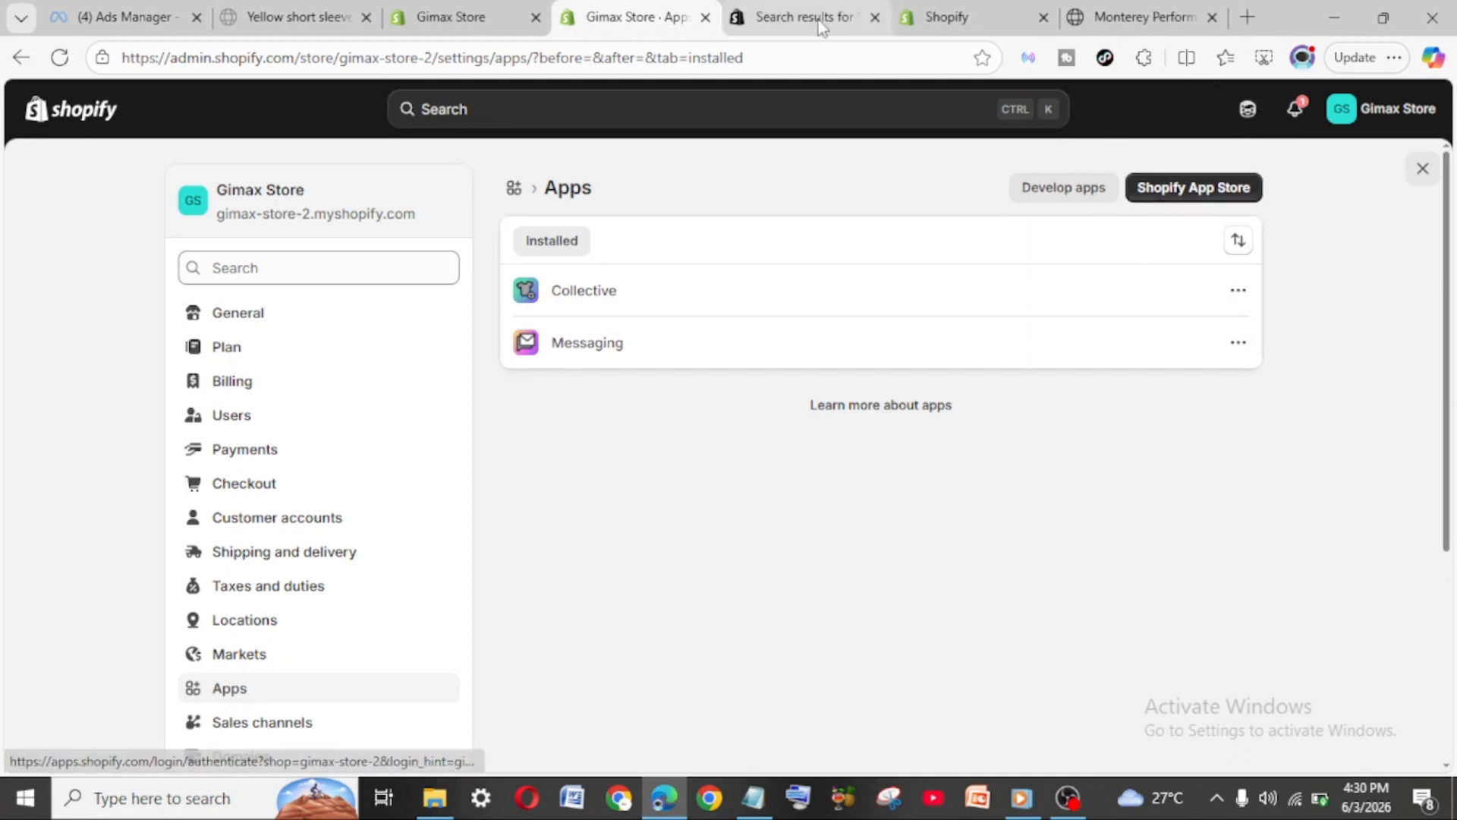
Start the shop setup in the Facebook & Instagram app and complete the account preparation section
click(870, 30)
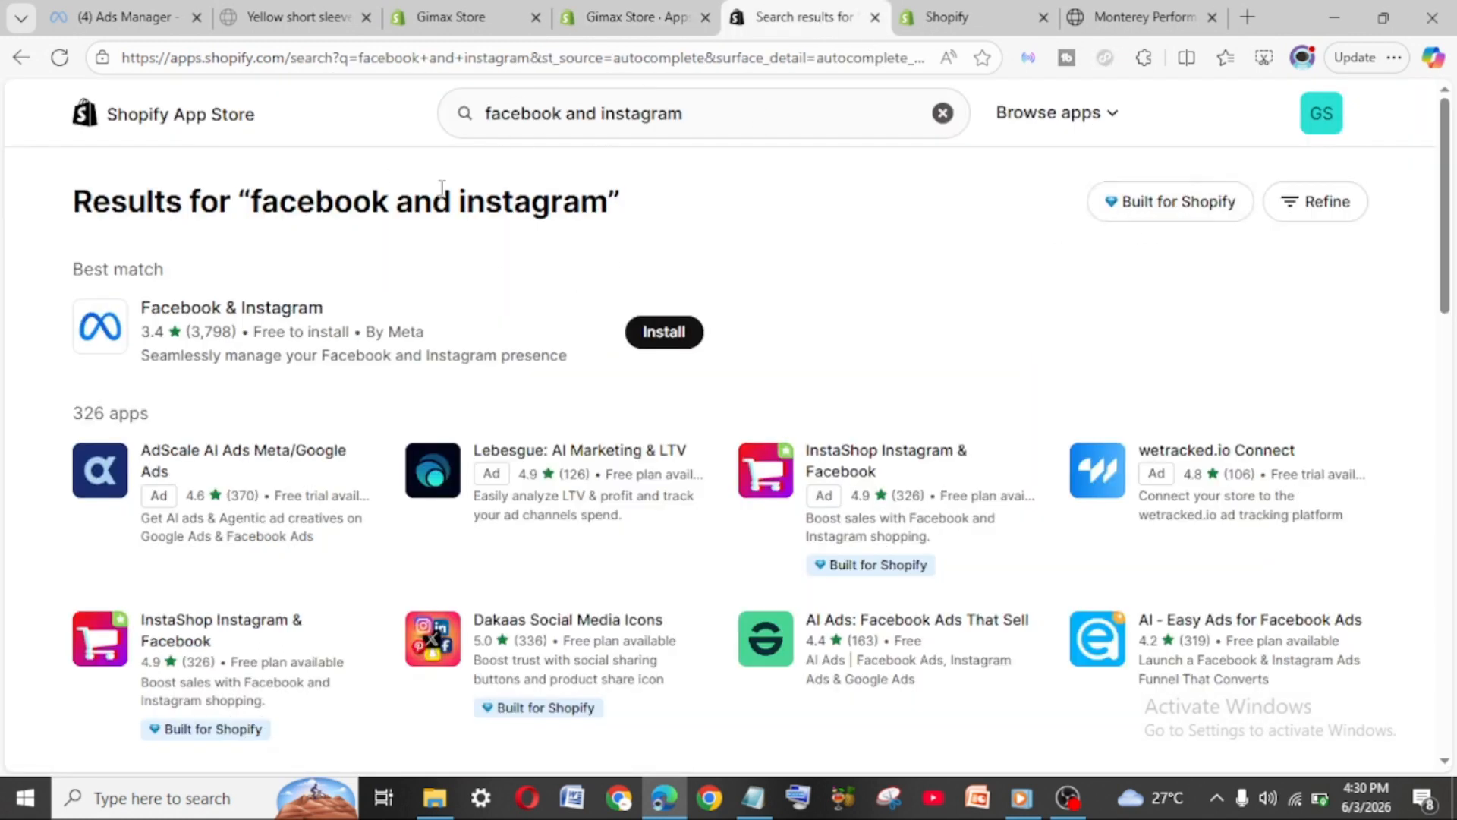
click(1003, 5)
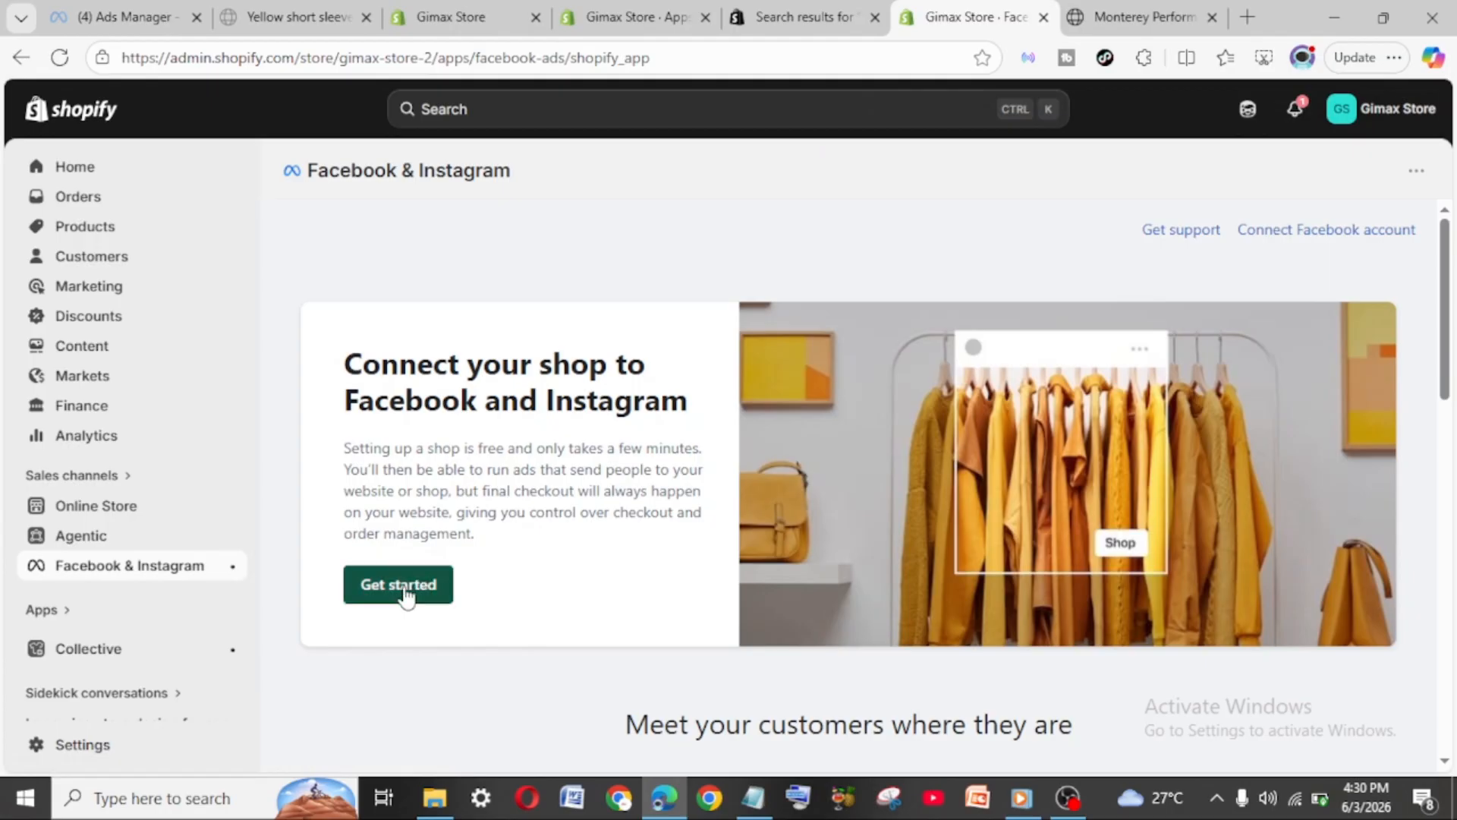
click(405, 595)
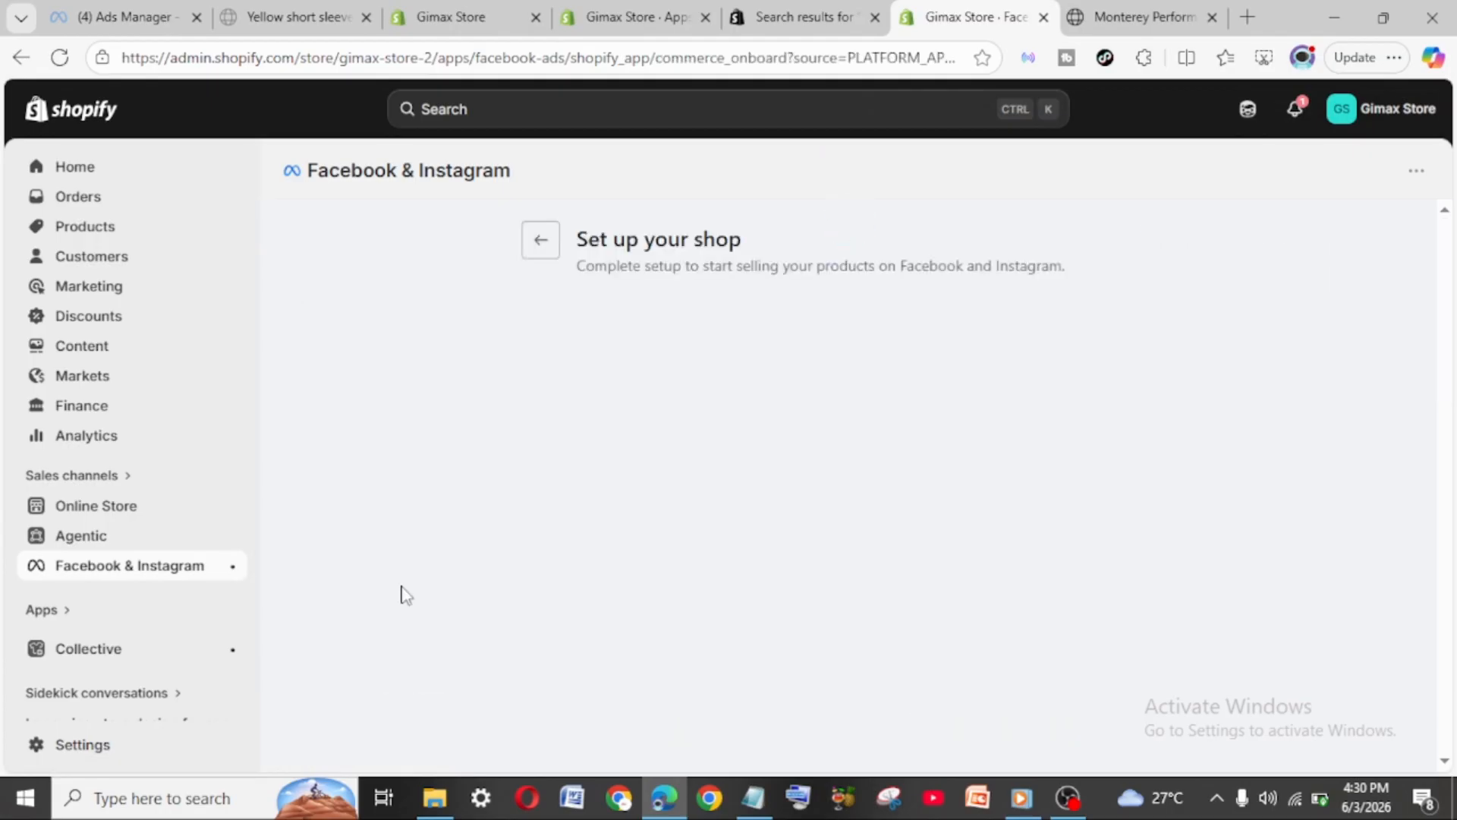
scroll(784, 545, down, 4)
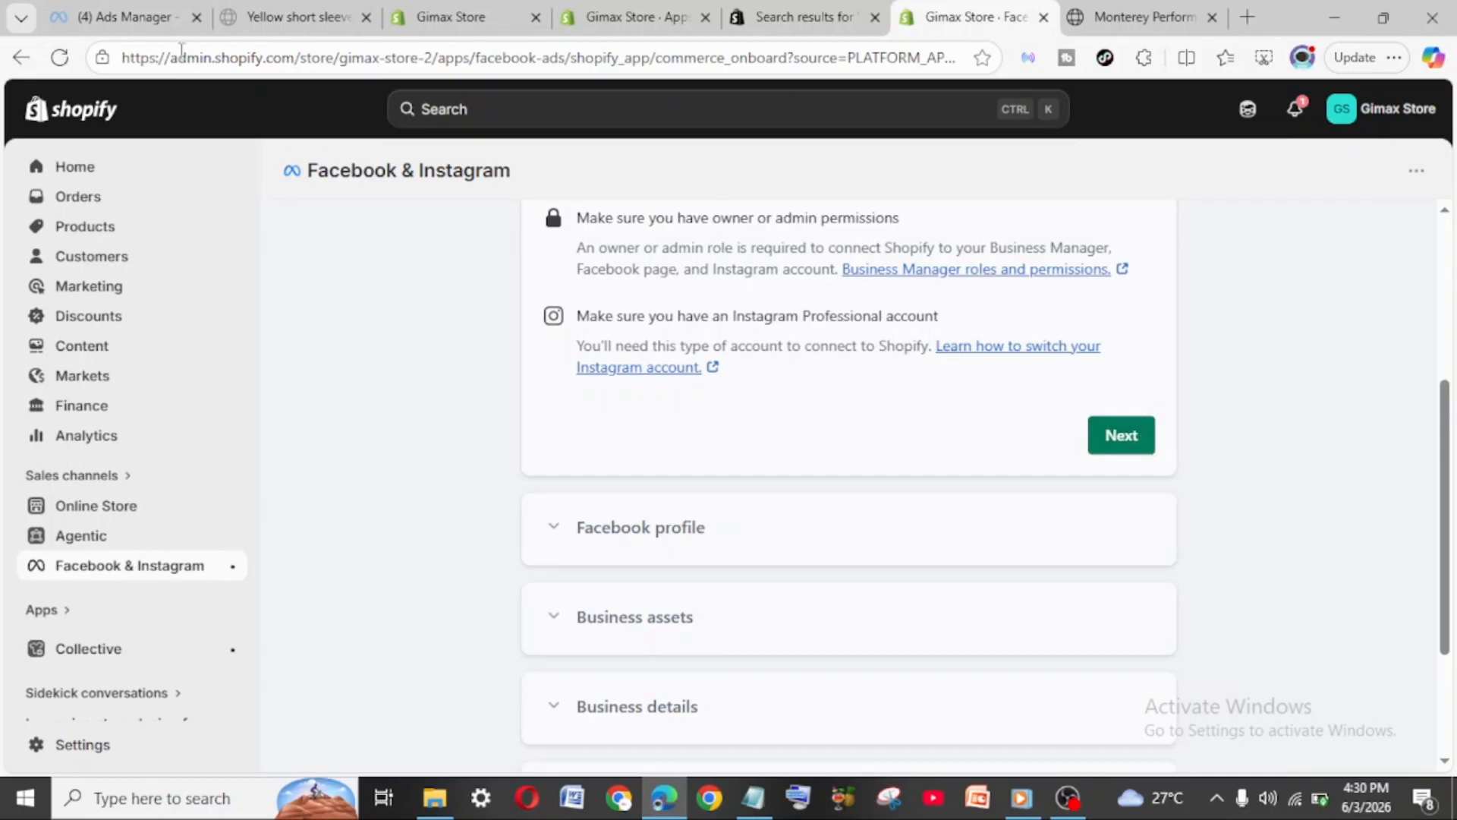
click(111, 16)
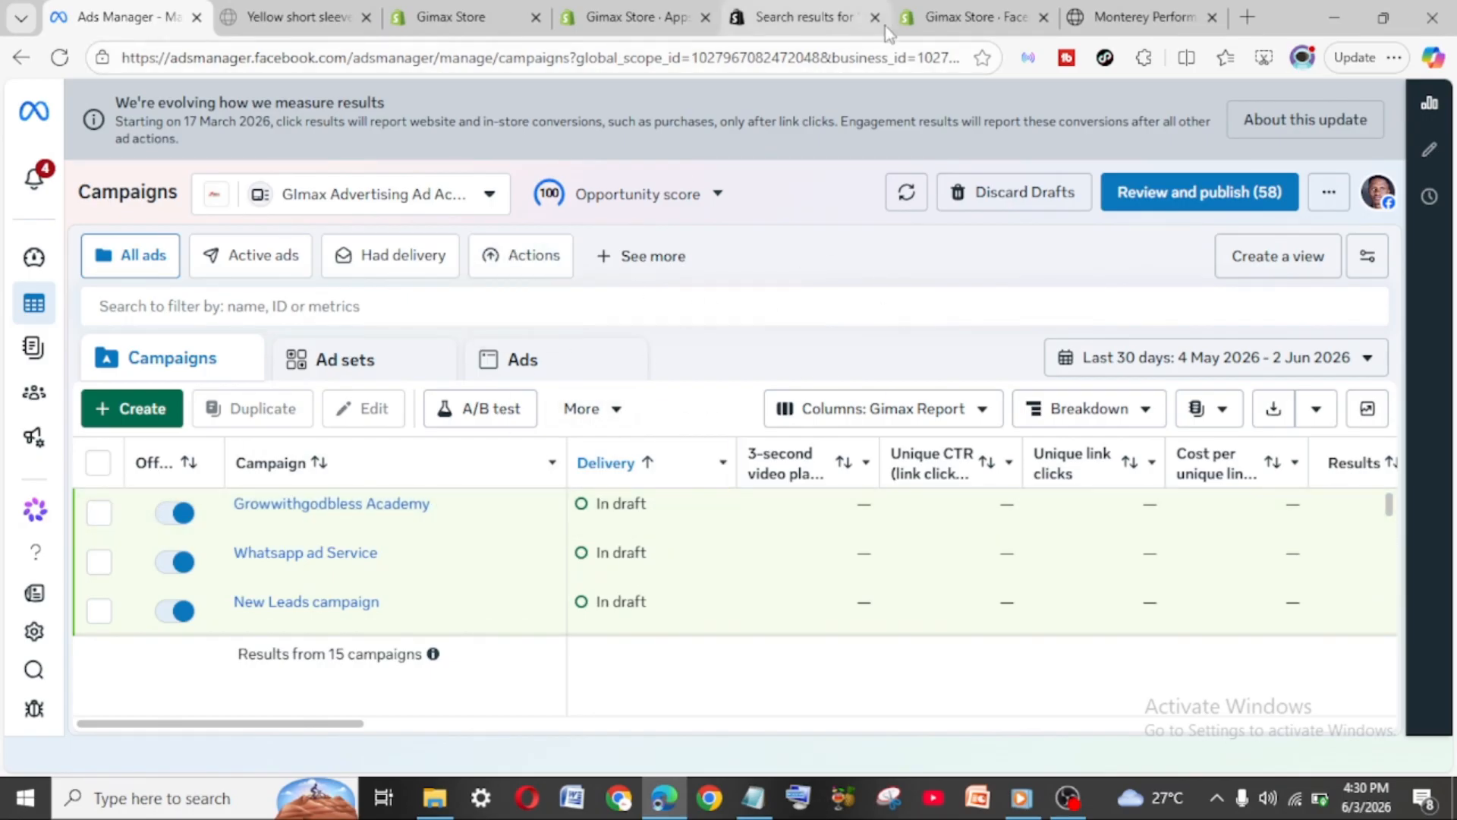
click(959, 16)
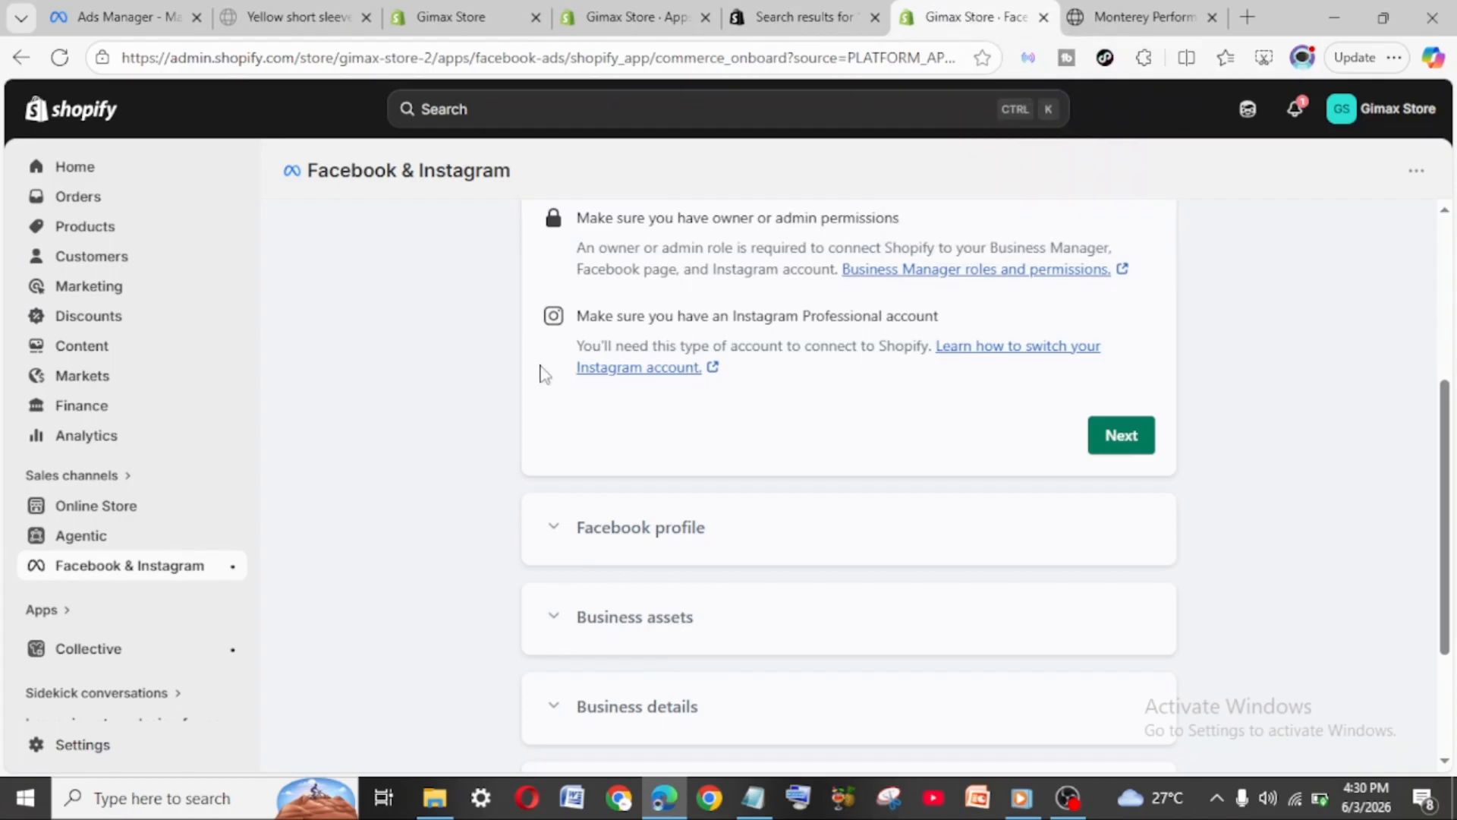
click(1128, 435)
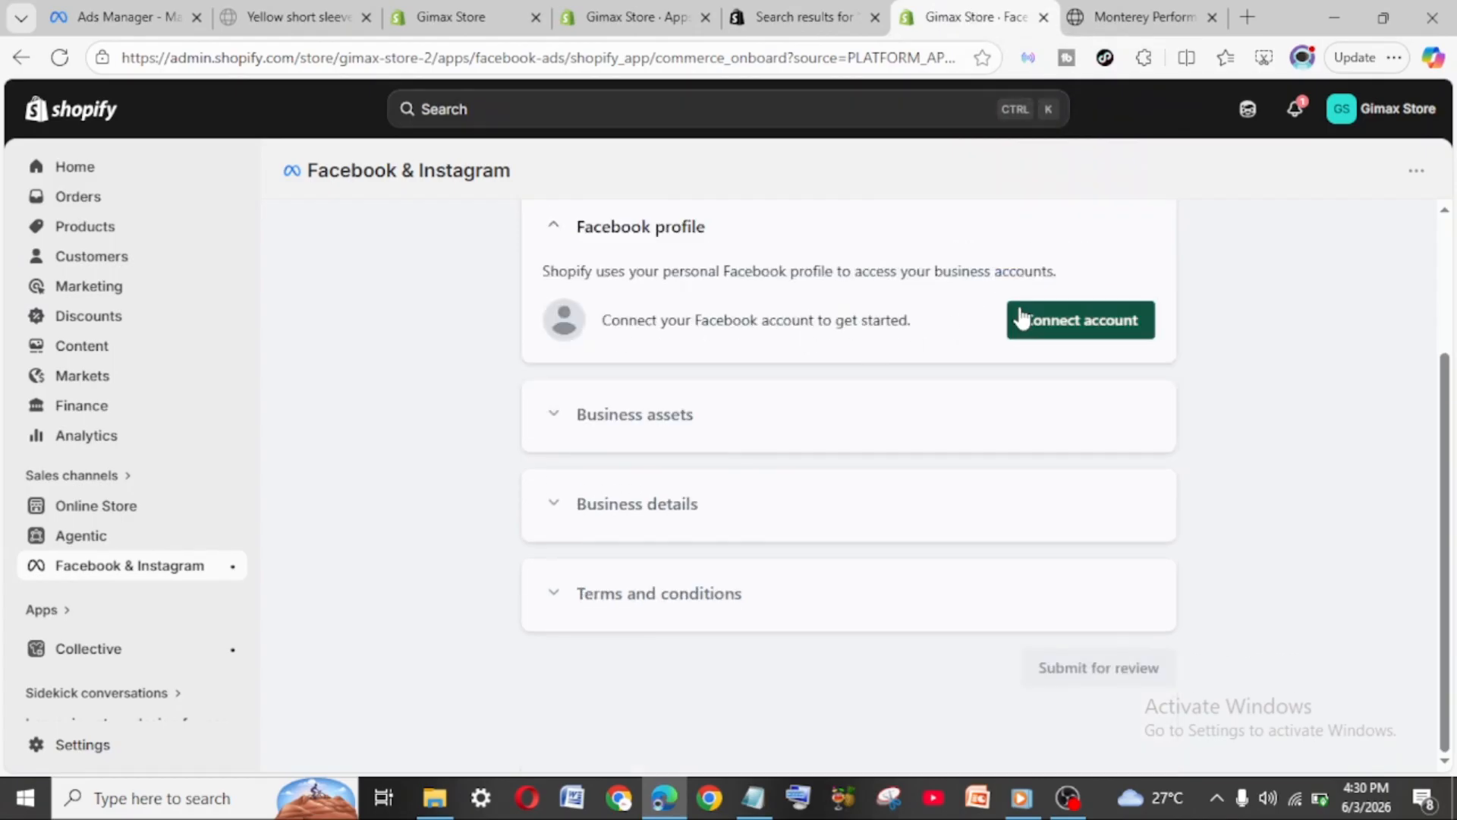
Connect the Facebook profile, confirming the account and allowing Facebook to share business assets with Shopify
click(1076, 327)
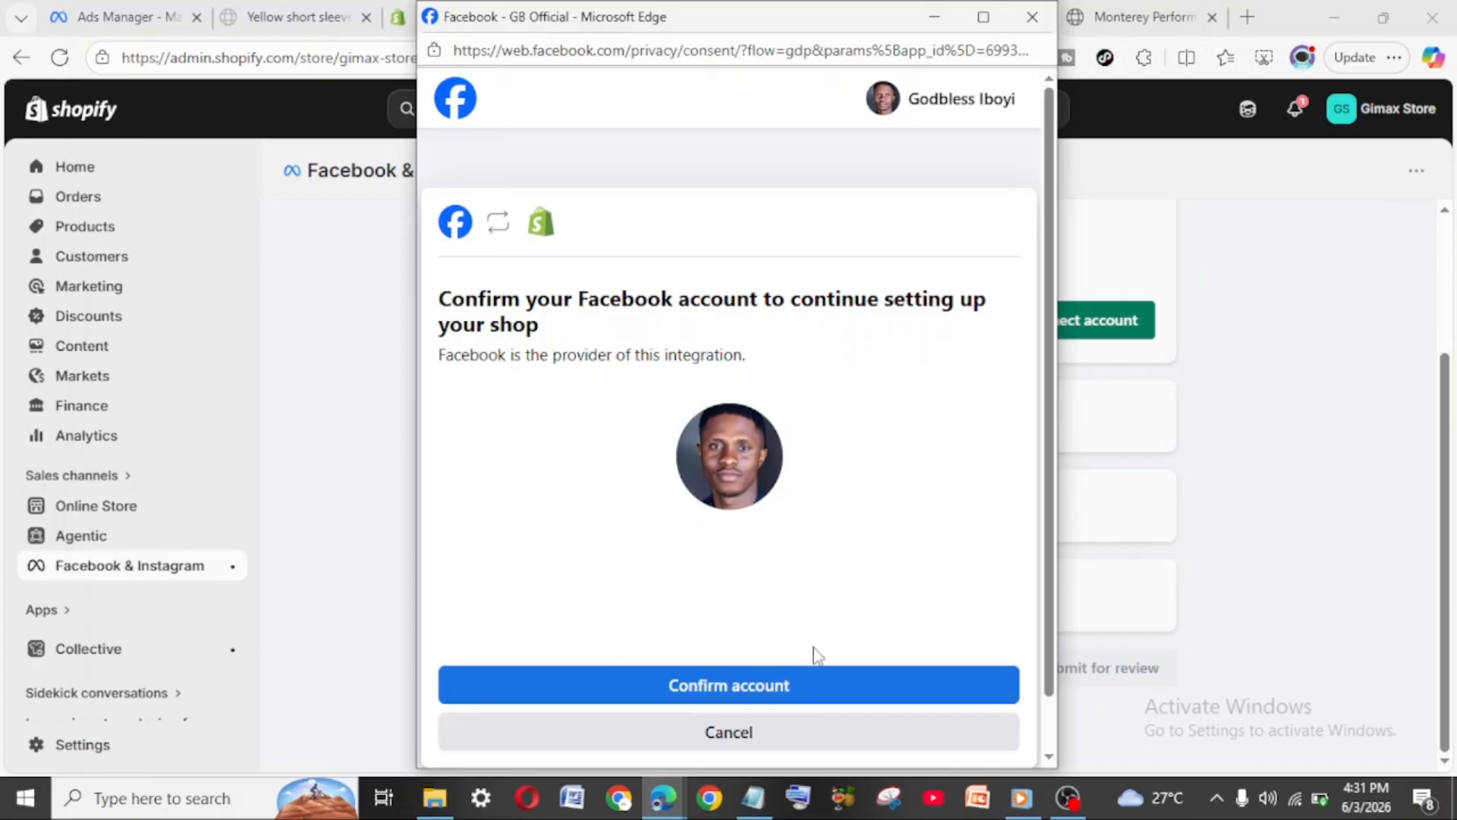
click(698, 686)
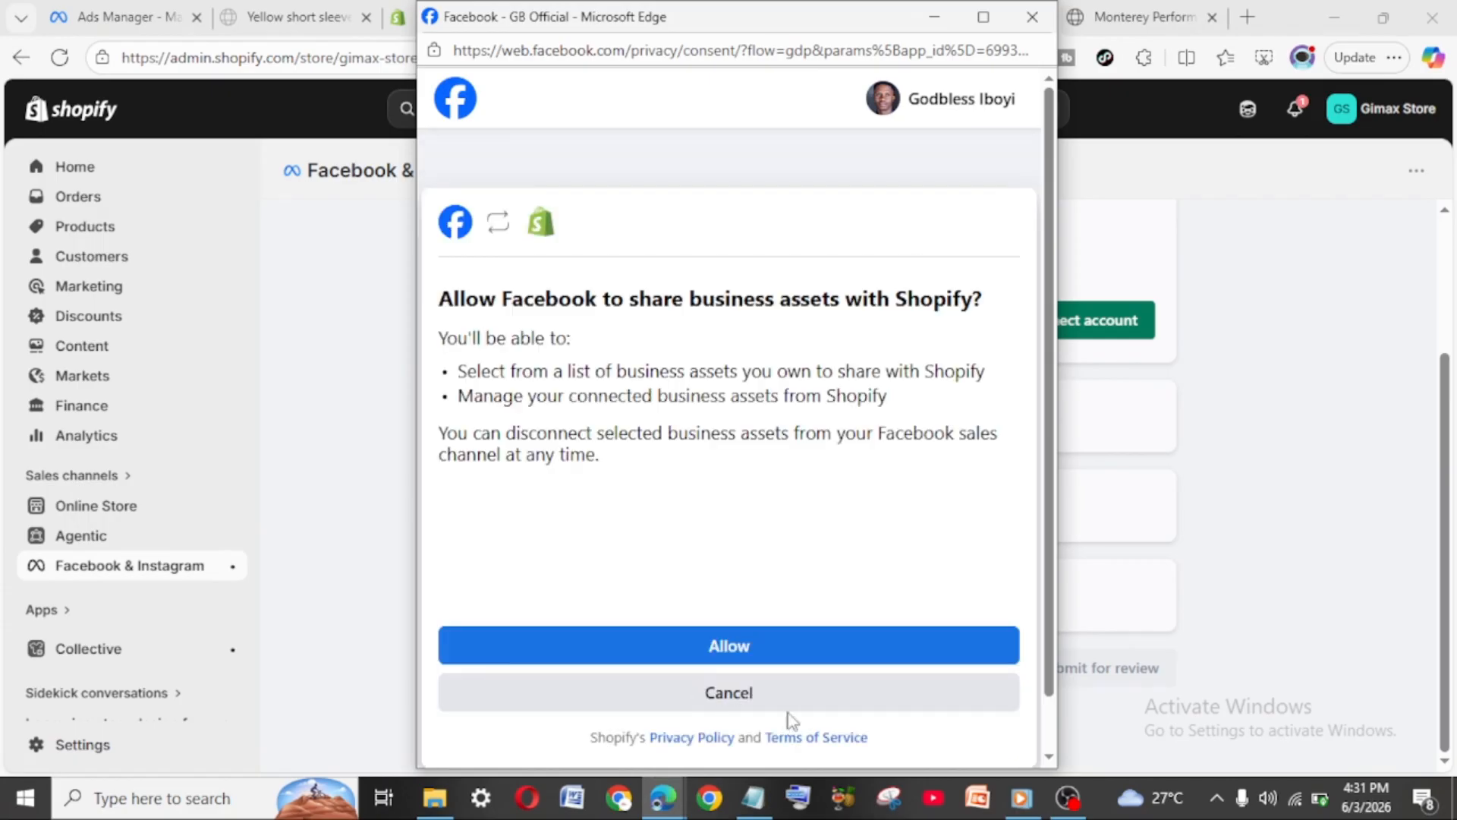
click(687, 648)
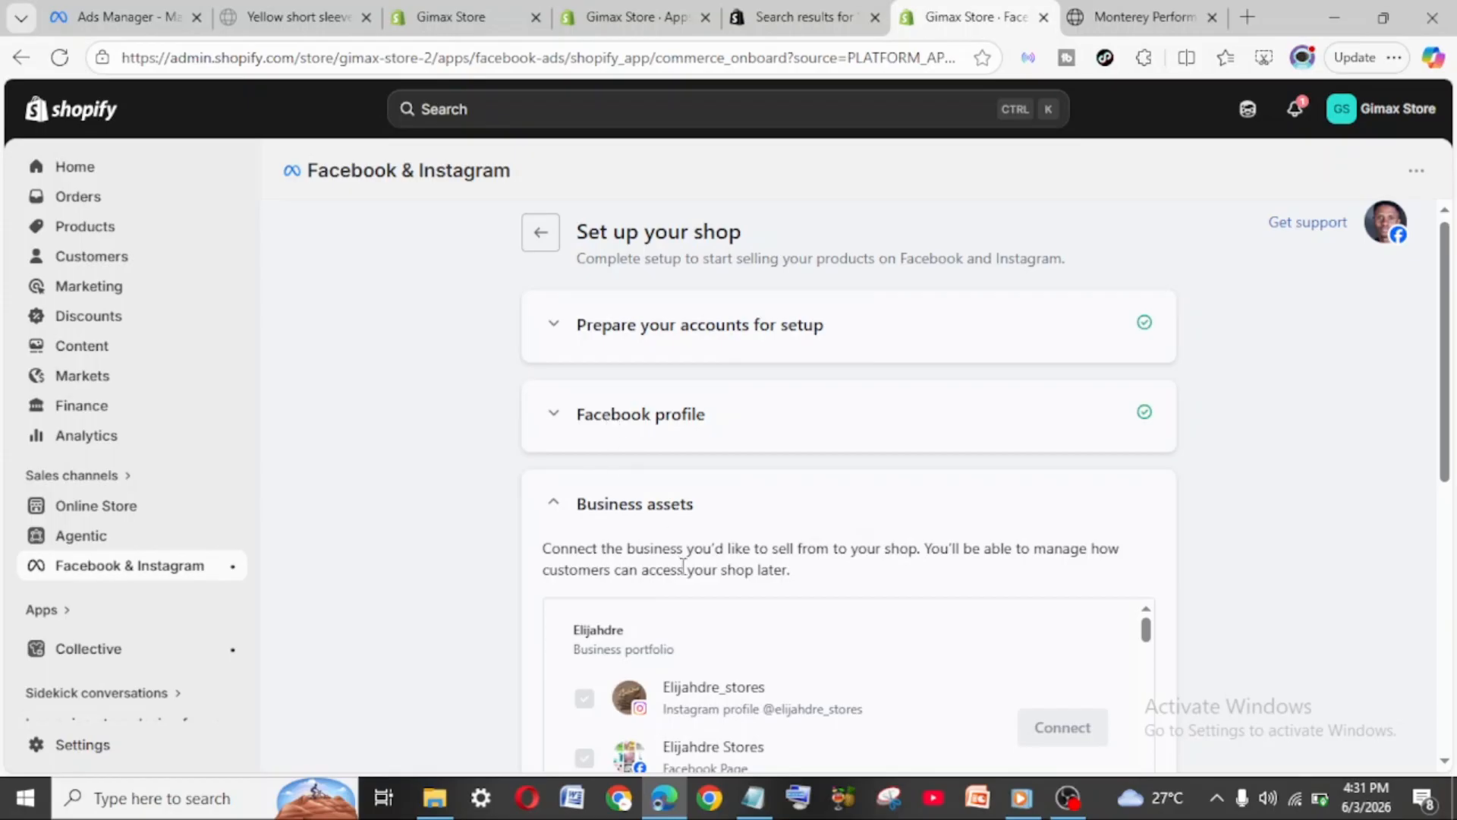
Select the Gimax Advertising Facebook Page and the Instagram profile of the Gimax Advertising - Vampa portfolio as business assets
scroll(682, 566, down, 4)
scroll(682, 566, down, 6)
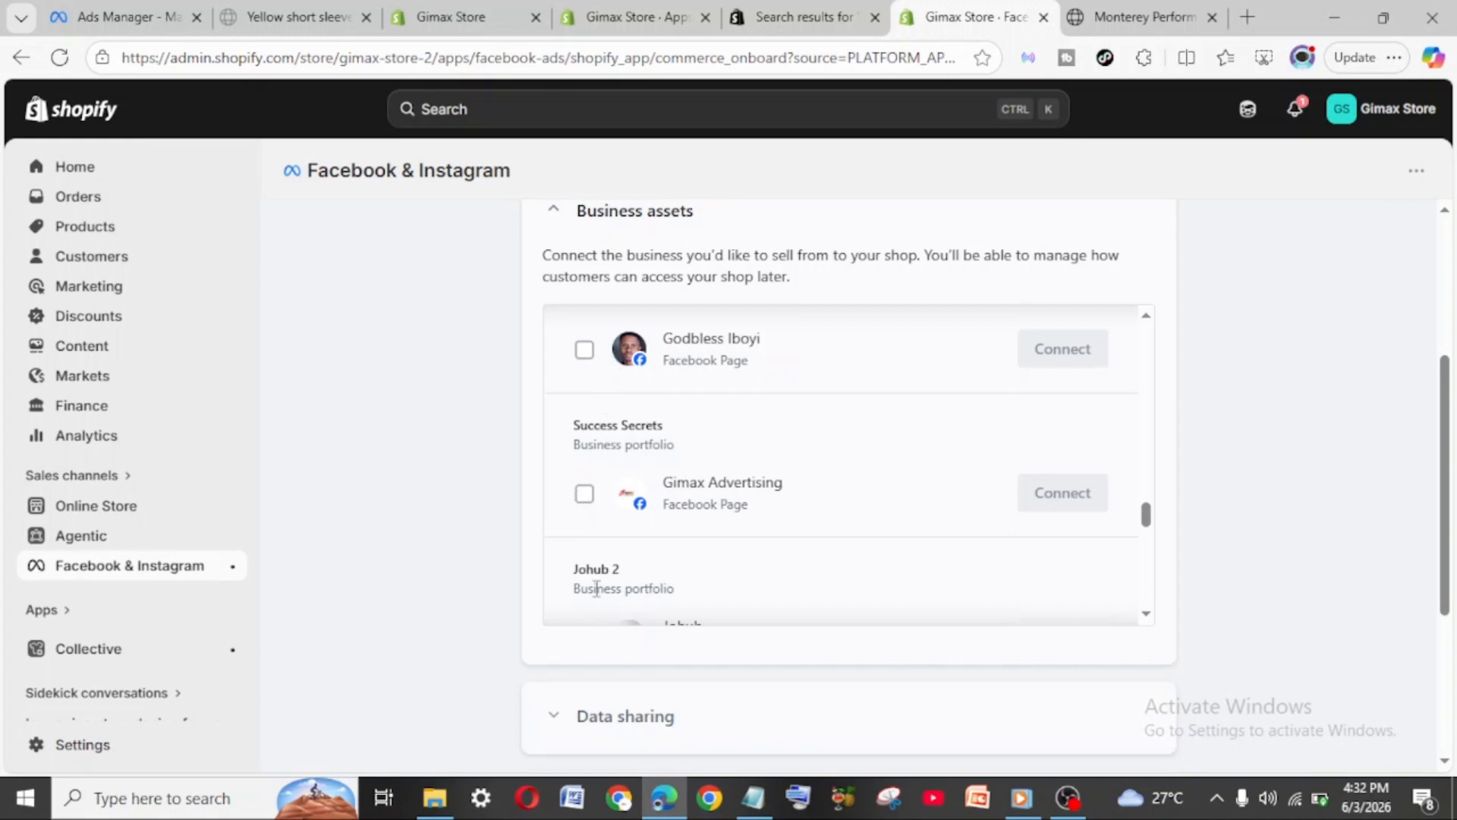
click(584, 494)
scroll(748, 513, up, 2)
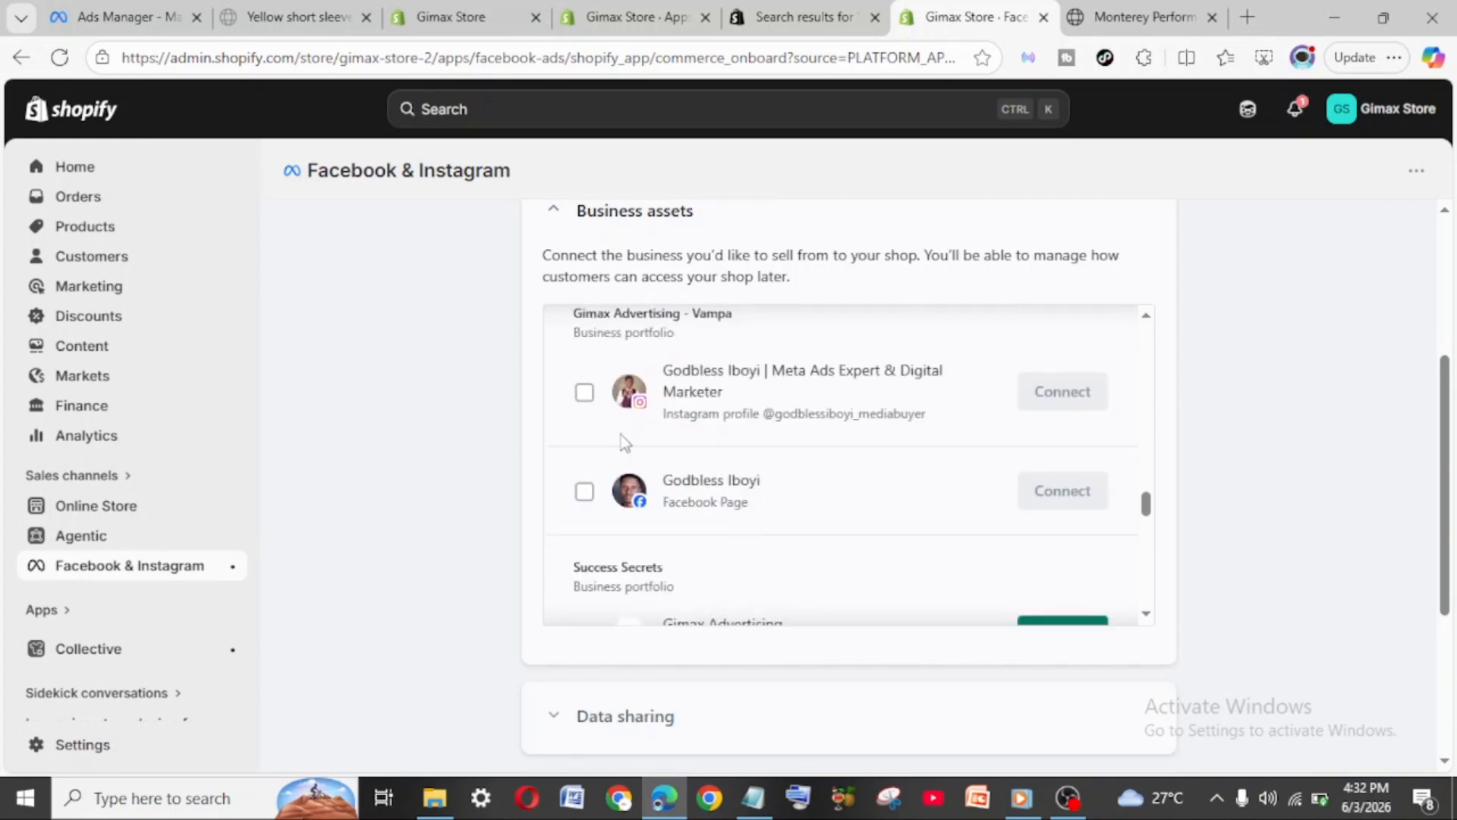
click(584, 394)
scroll(674, 433, down, 2)
scroll(676, 429, up, 2)
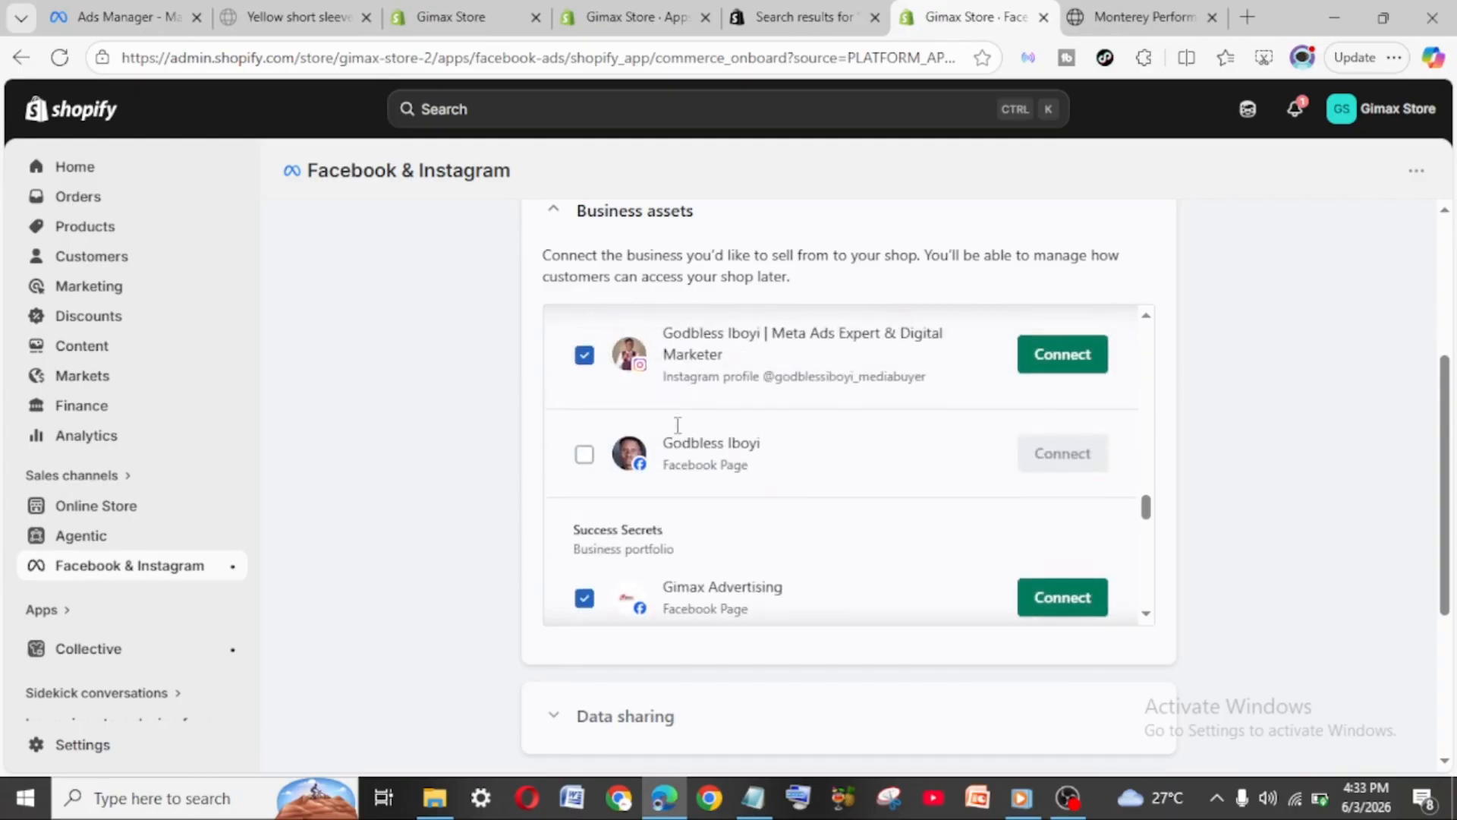
Connect the selected Instagram profile from the Gimax Advertising - Vampa business portfolio to the shop
scroll(677, 431, up, 3)
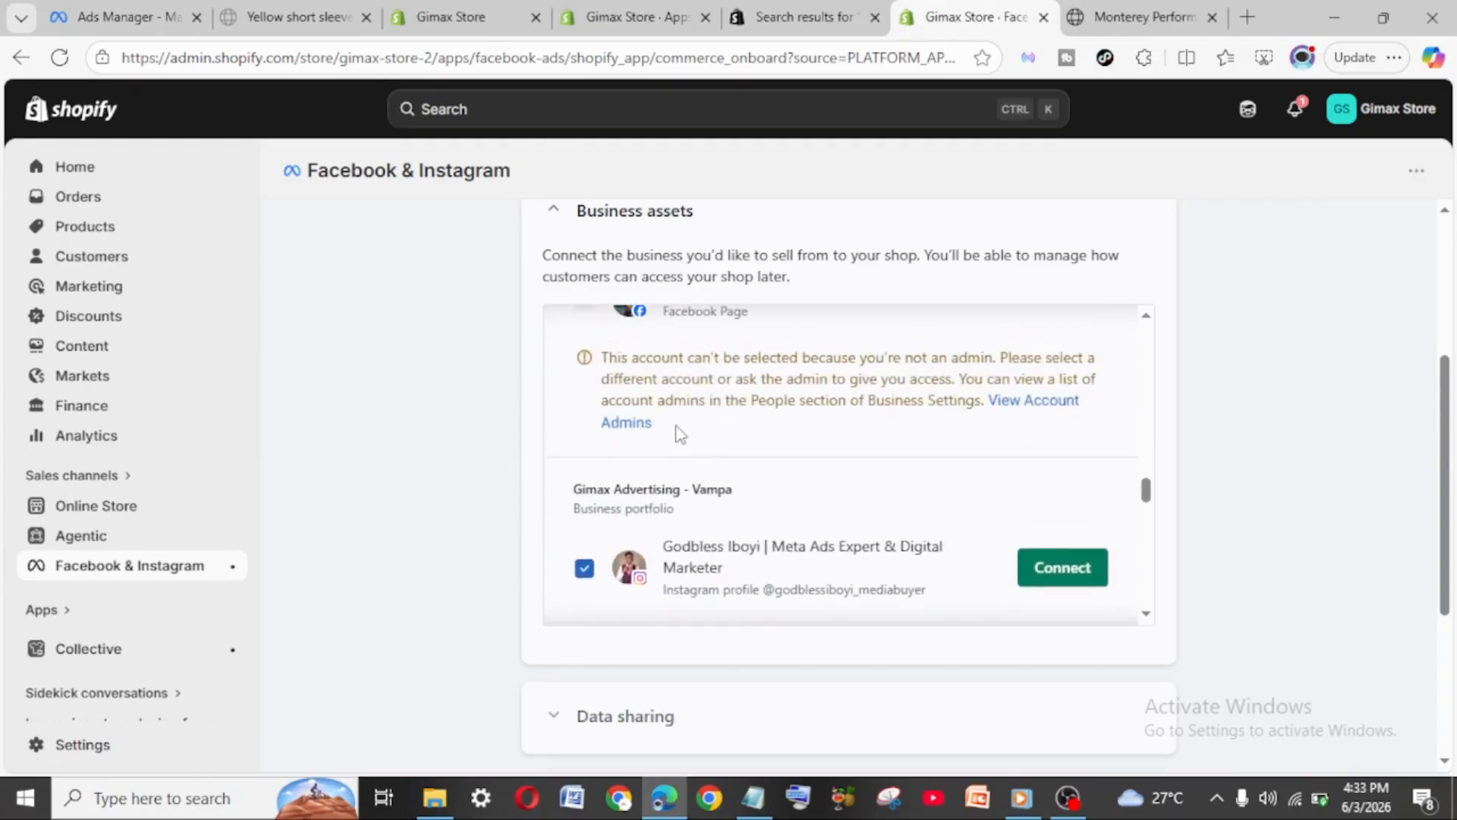
scroll(678, 431, up, 1)
scroll(599, 391, down, 4)
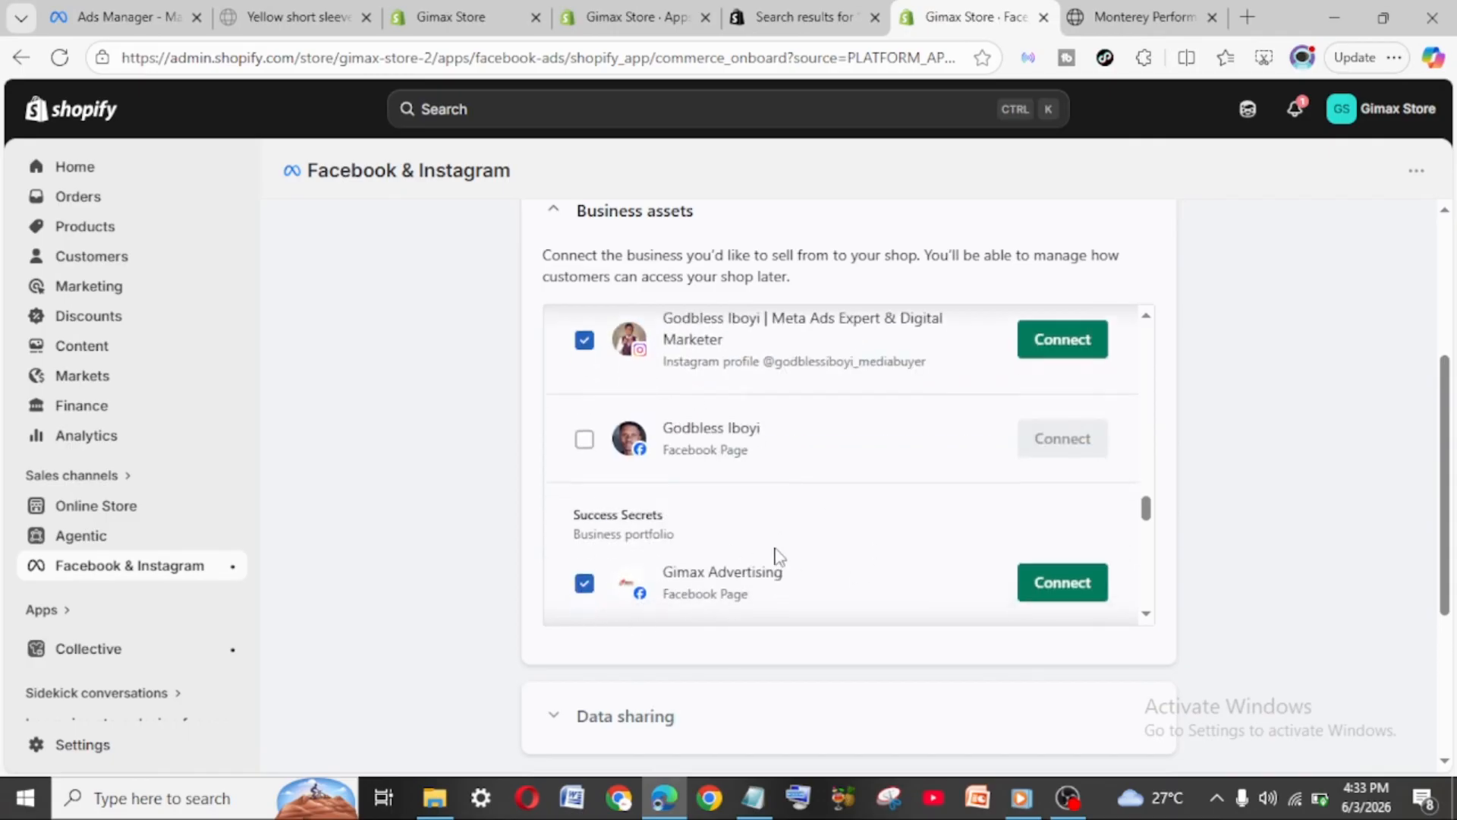
scroll(774, 559, down, 2)
scroll(609, 494, up, 3)
scroll(626, 554, down, 1)
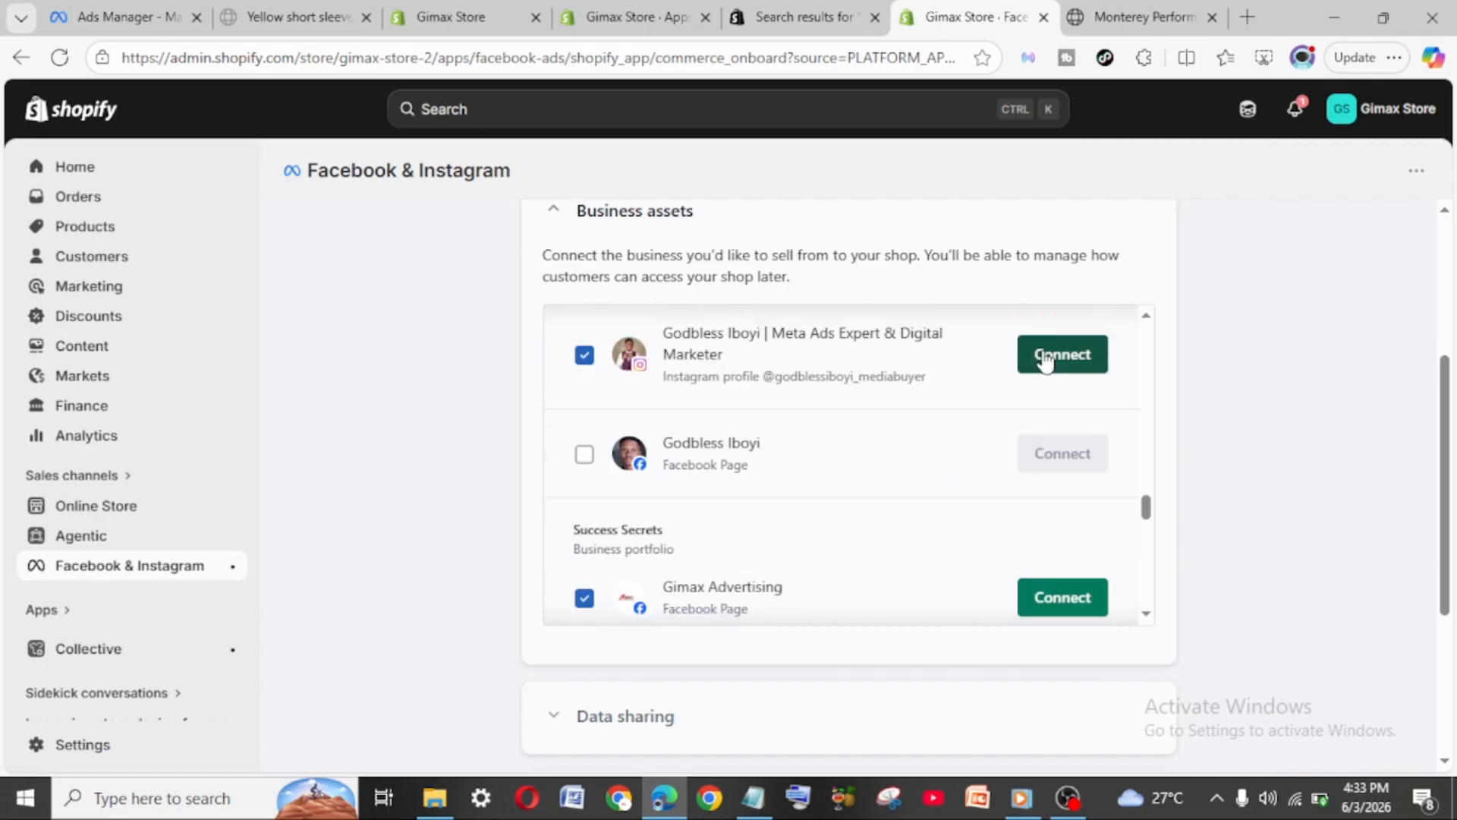
click(1044, 355)
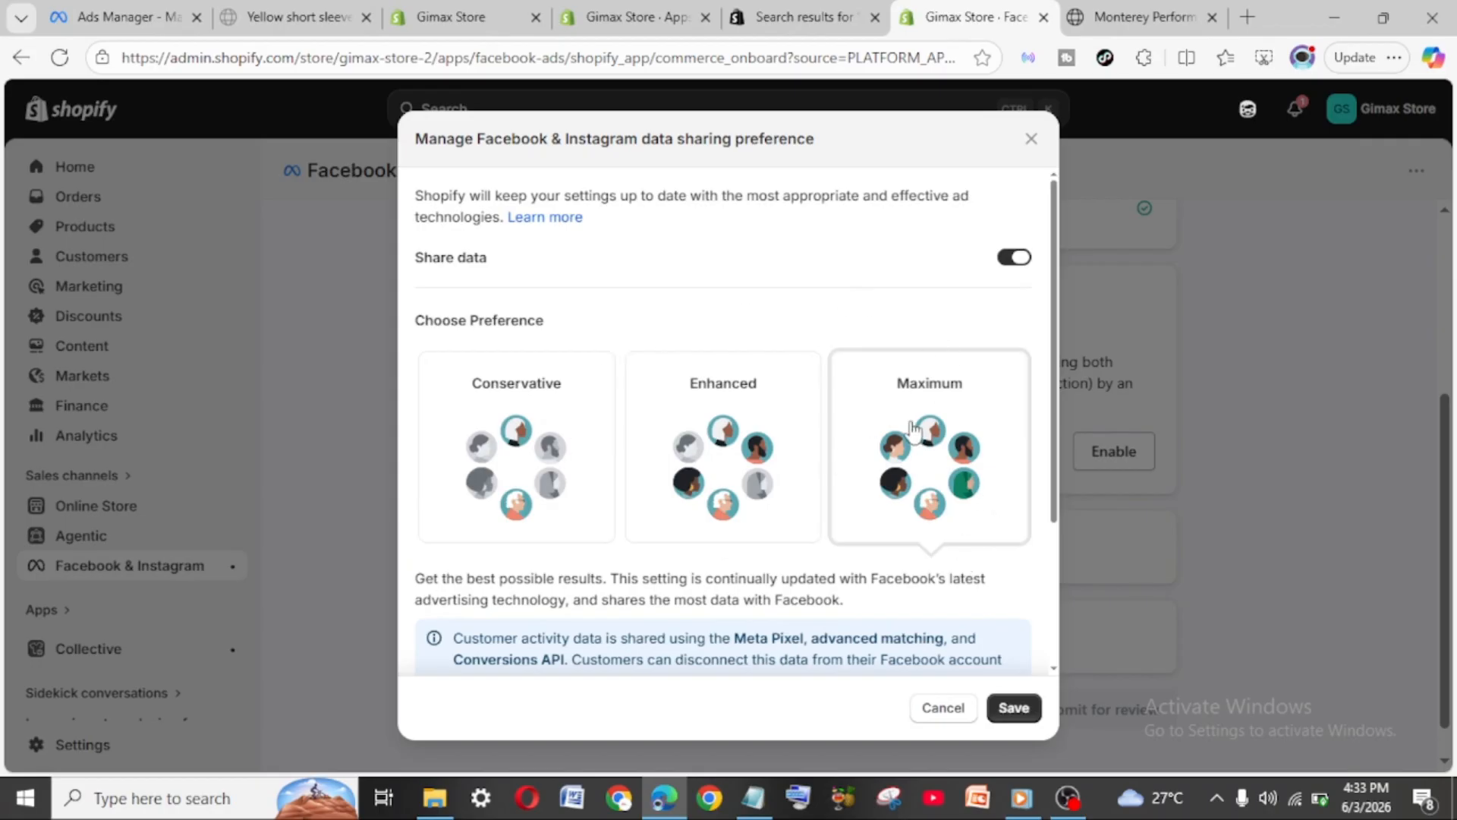
Set the Facebook & Instagram data sharing preference to Maximum and save it
click(950, 529)
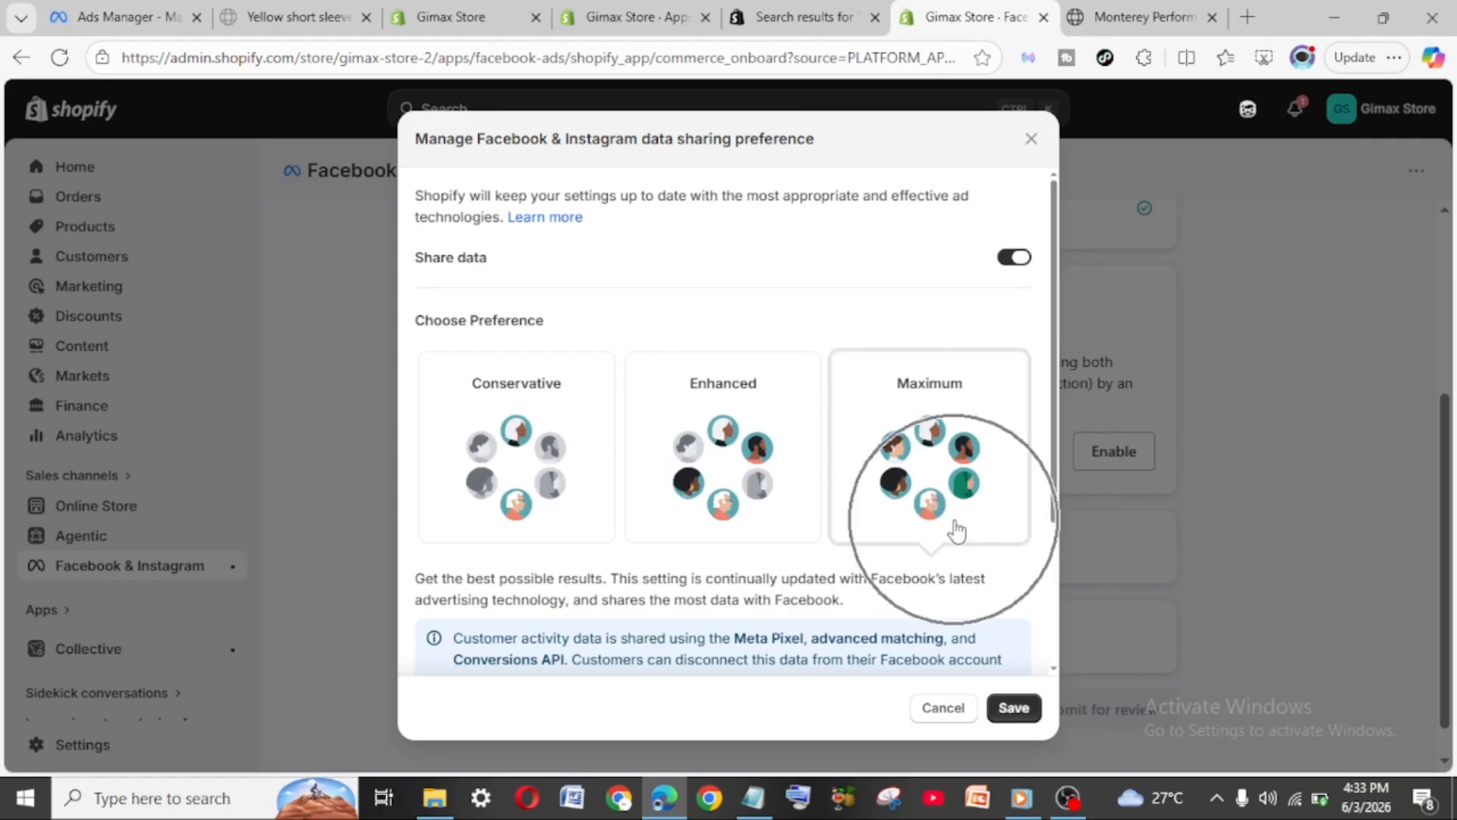
click(1021, 707)
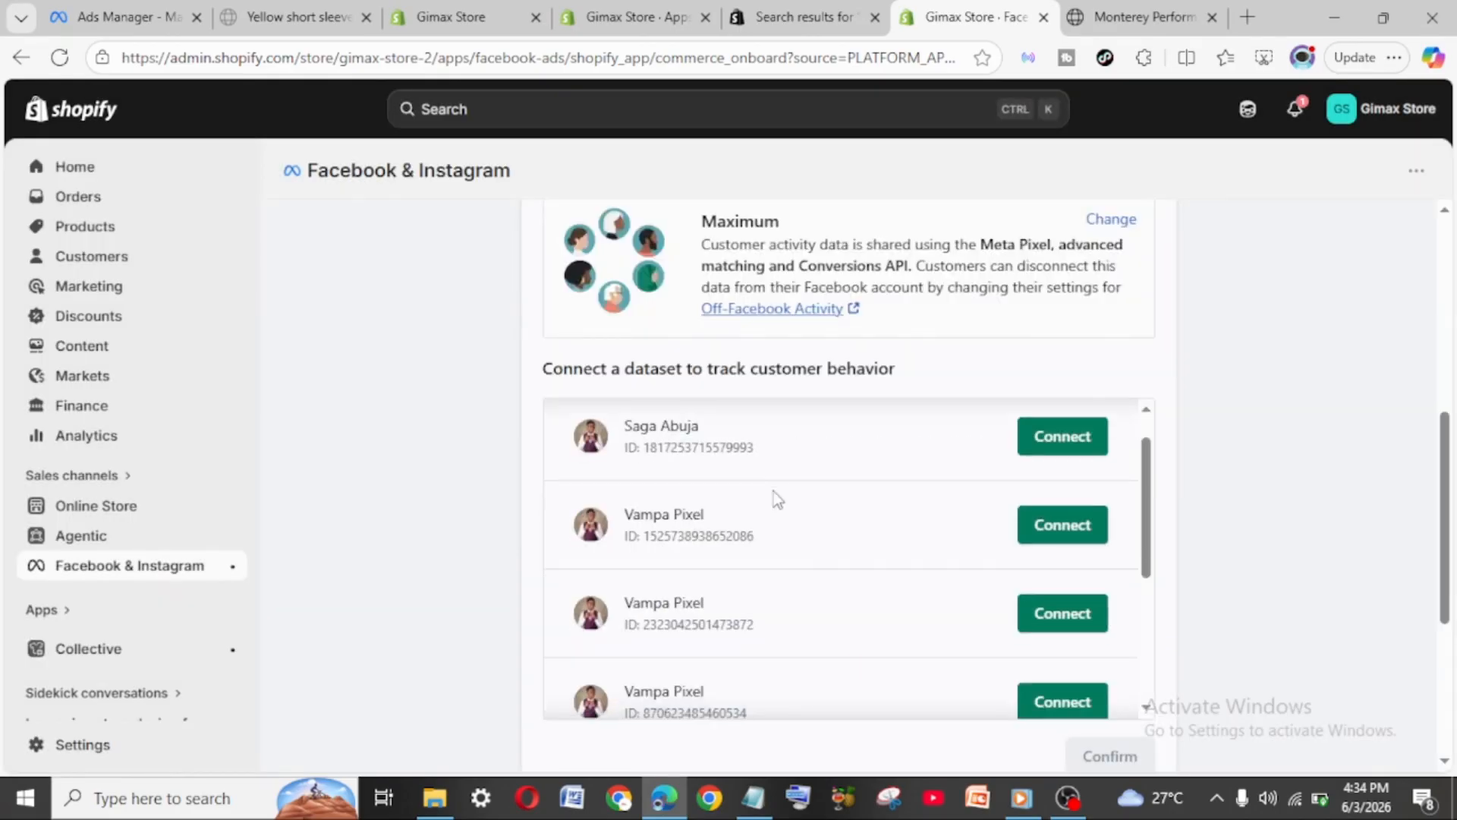
Connect the Gimaxteam.com Pixel as the dataset that tracks customer behavior
scroll(774, 498, down, 3)
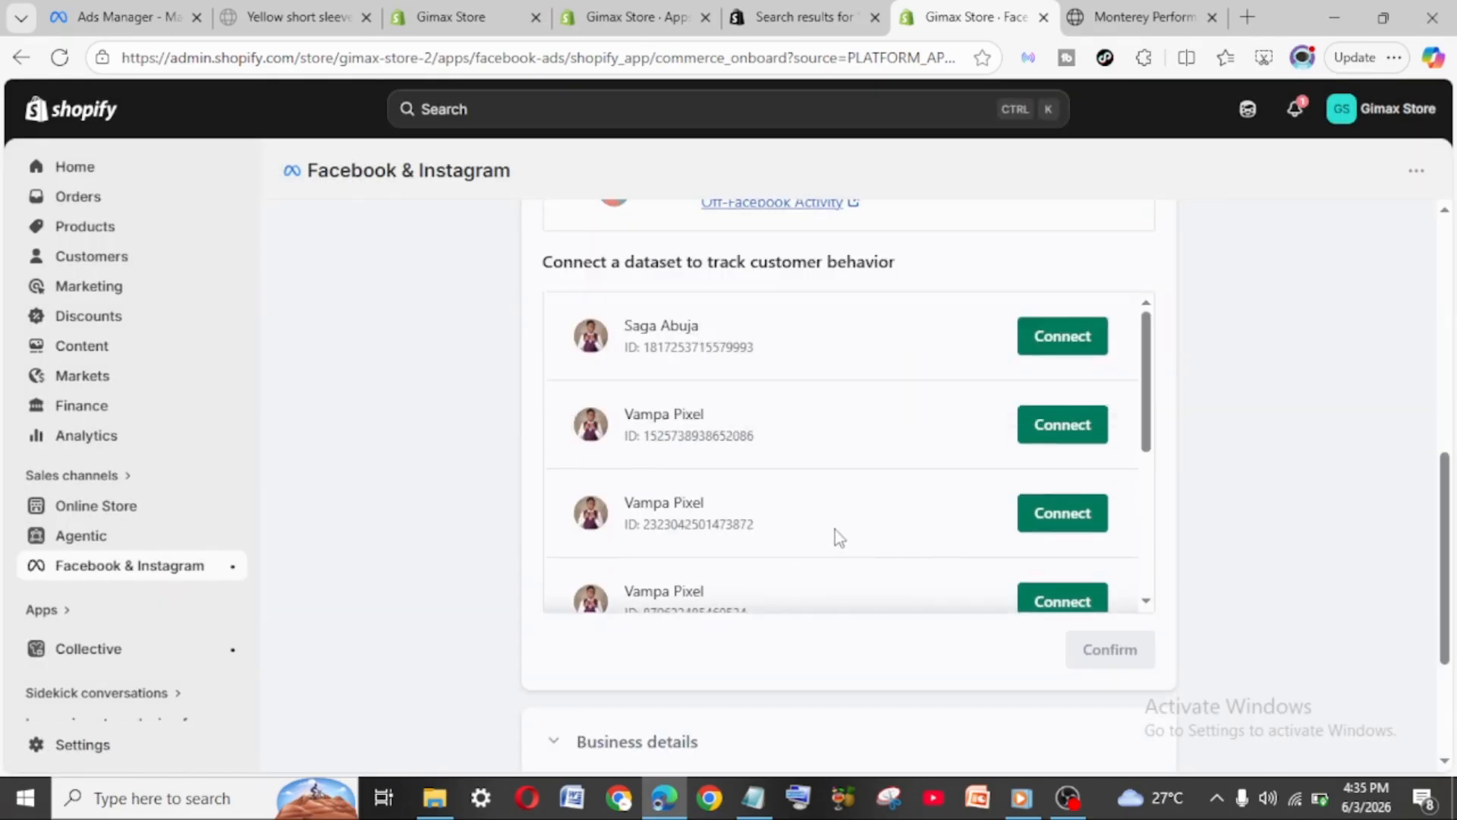
scroll(744, 499, down, 2)
scroll(743, 499, up, 2)
double_click(680, 262)
click(679, 264)
drag(684, 268, 643, 273)
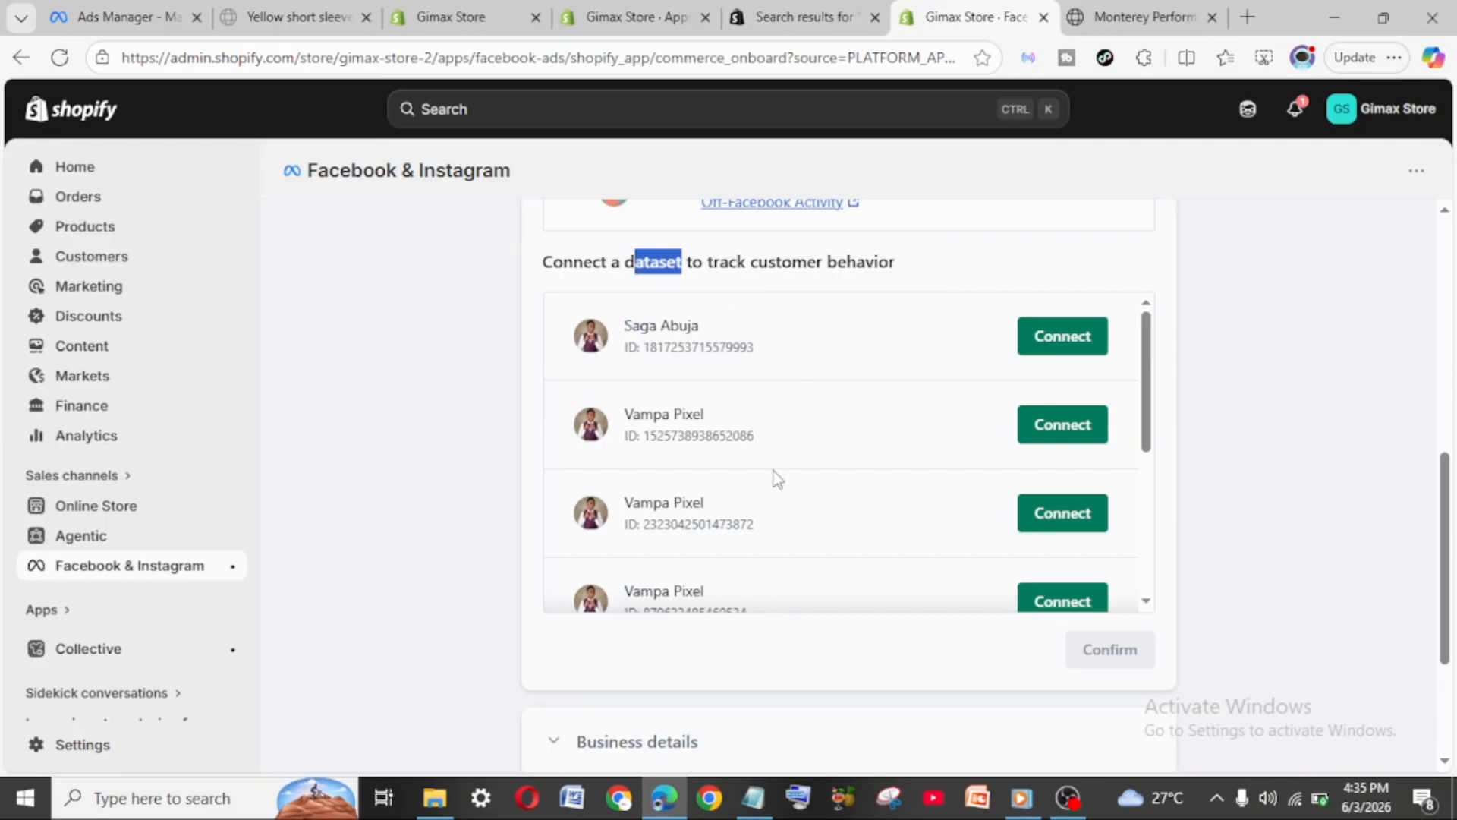
scroll(773, 471, down, 4)
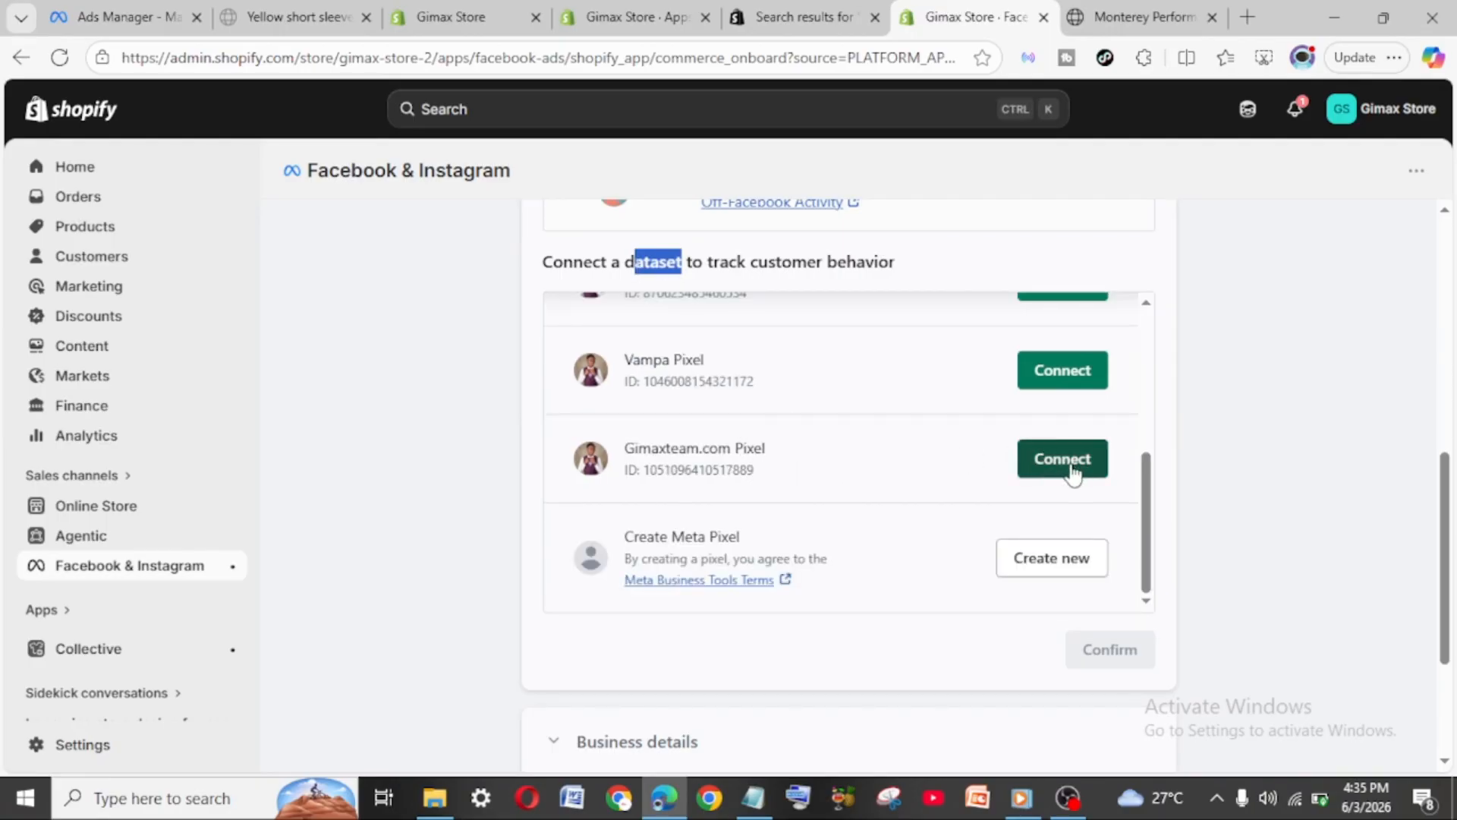
click(1042, 574)
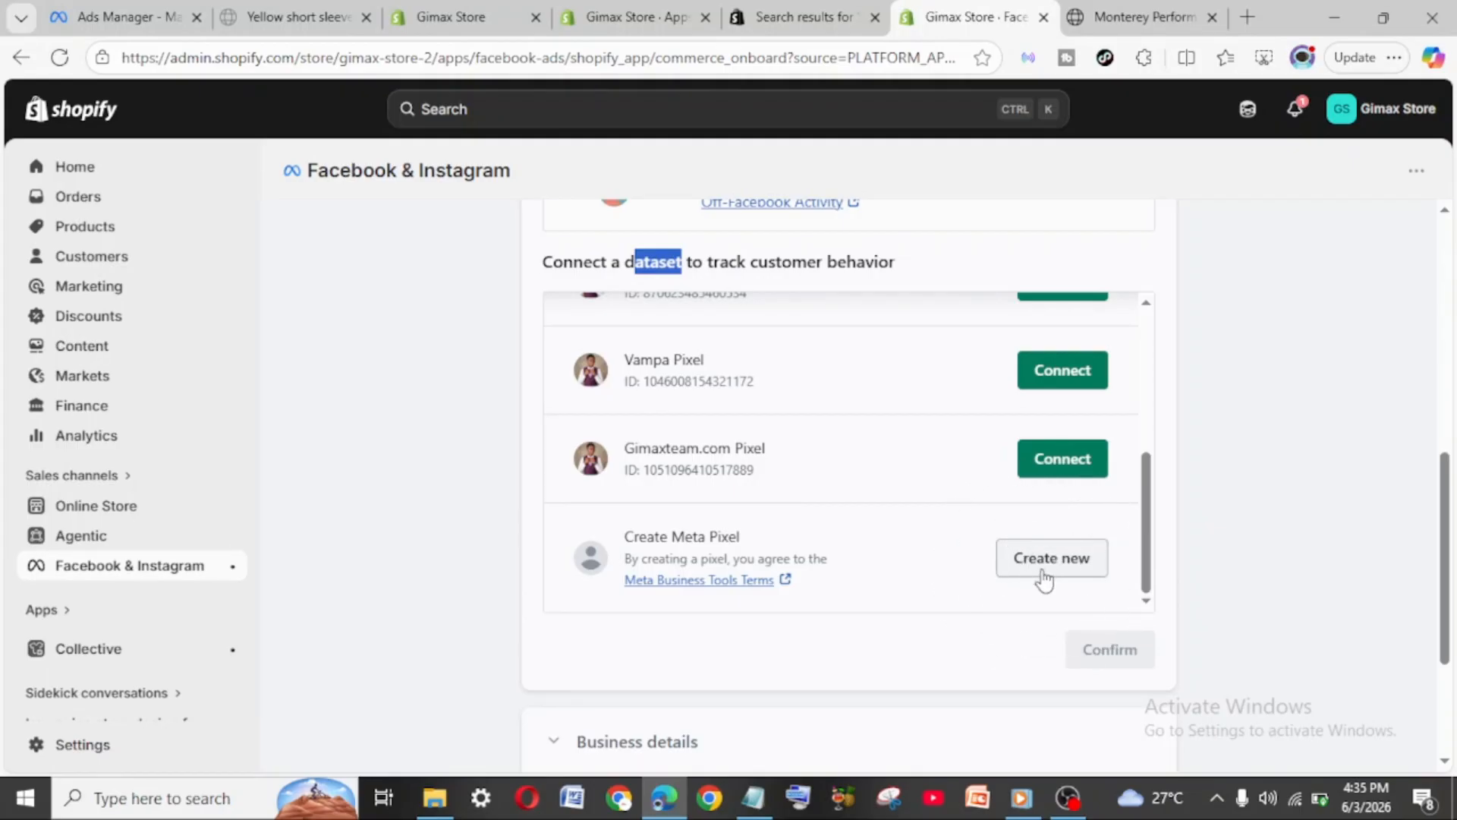
click(1067, 460)
Complete the business details and terms and conditions sections, keeping the 30-day return window, and submit the shop setup for review
scroll(885, 606, down, 3)
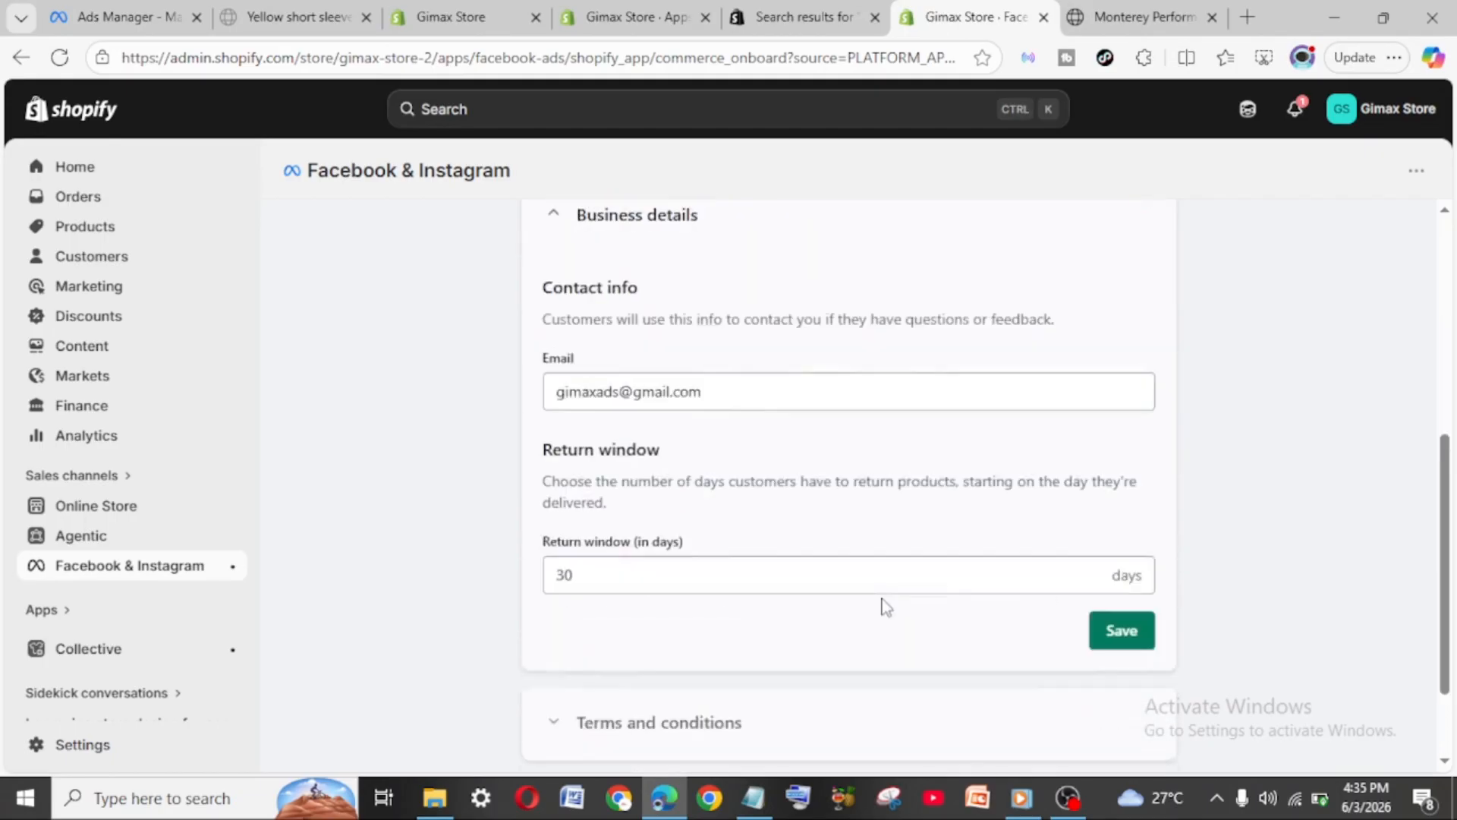
scroll(886, 606, down, 1)
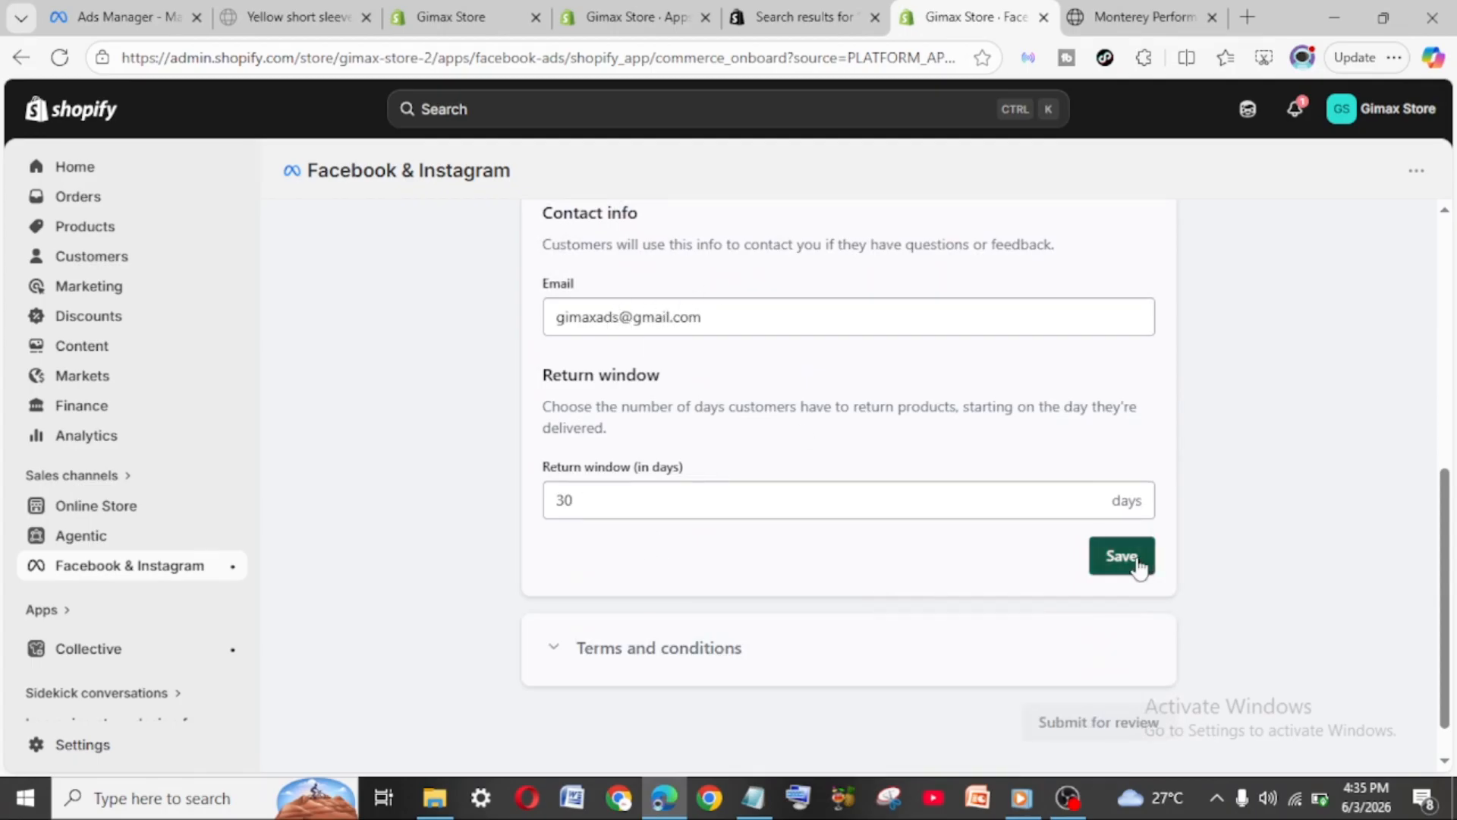
click(1122, 556)
click(553, 562)
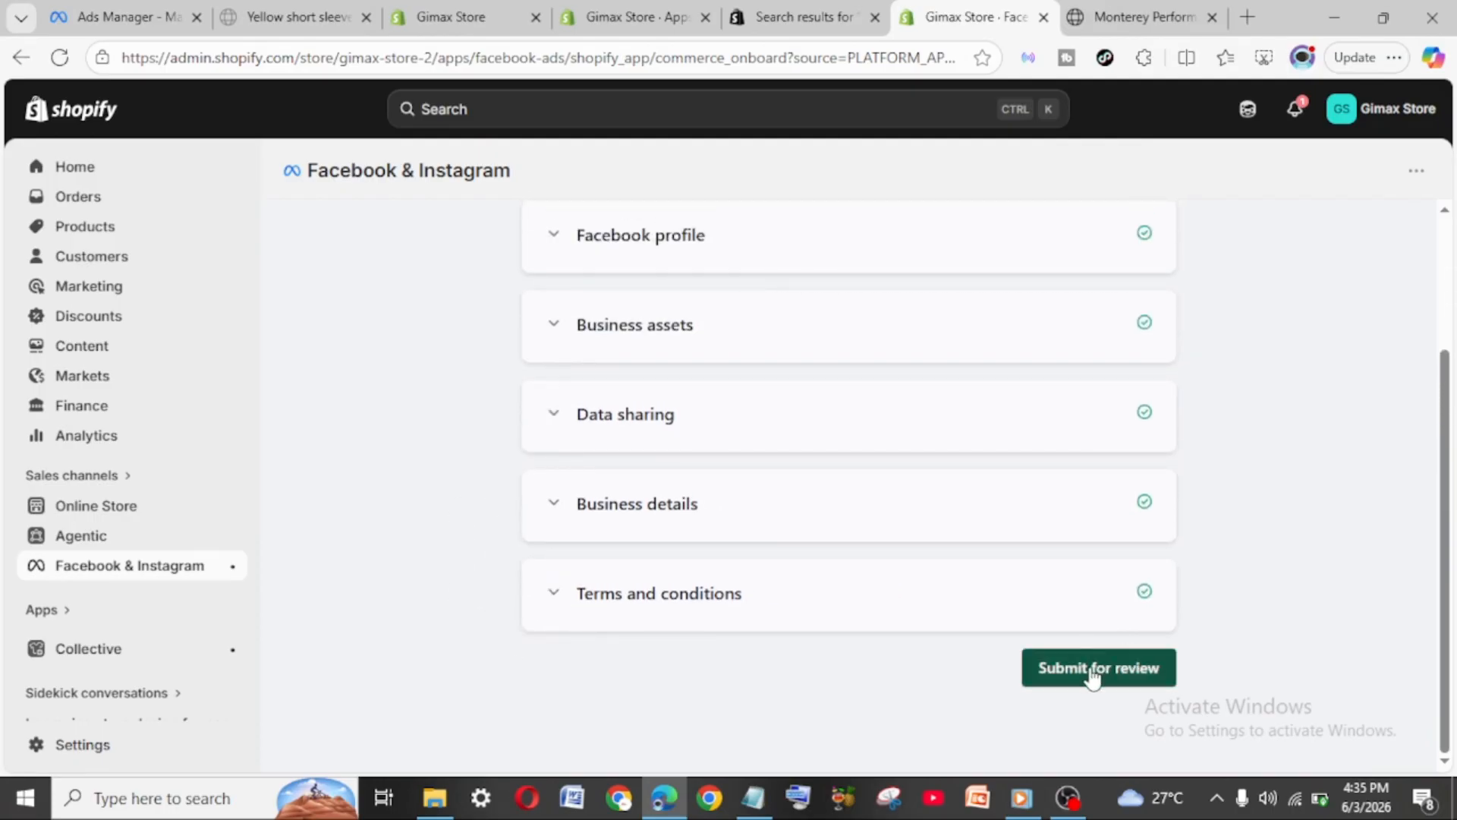
click(1093, 671)
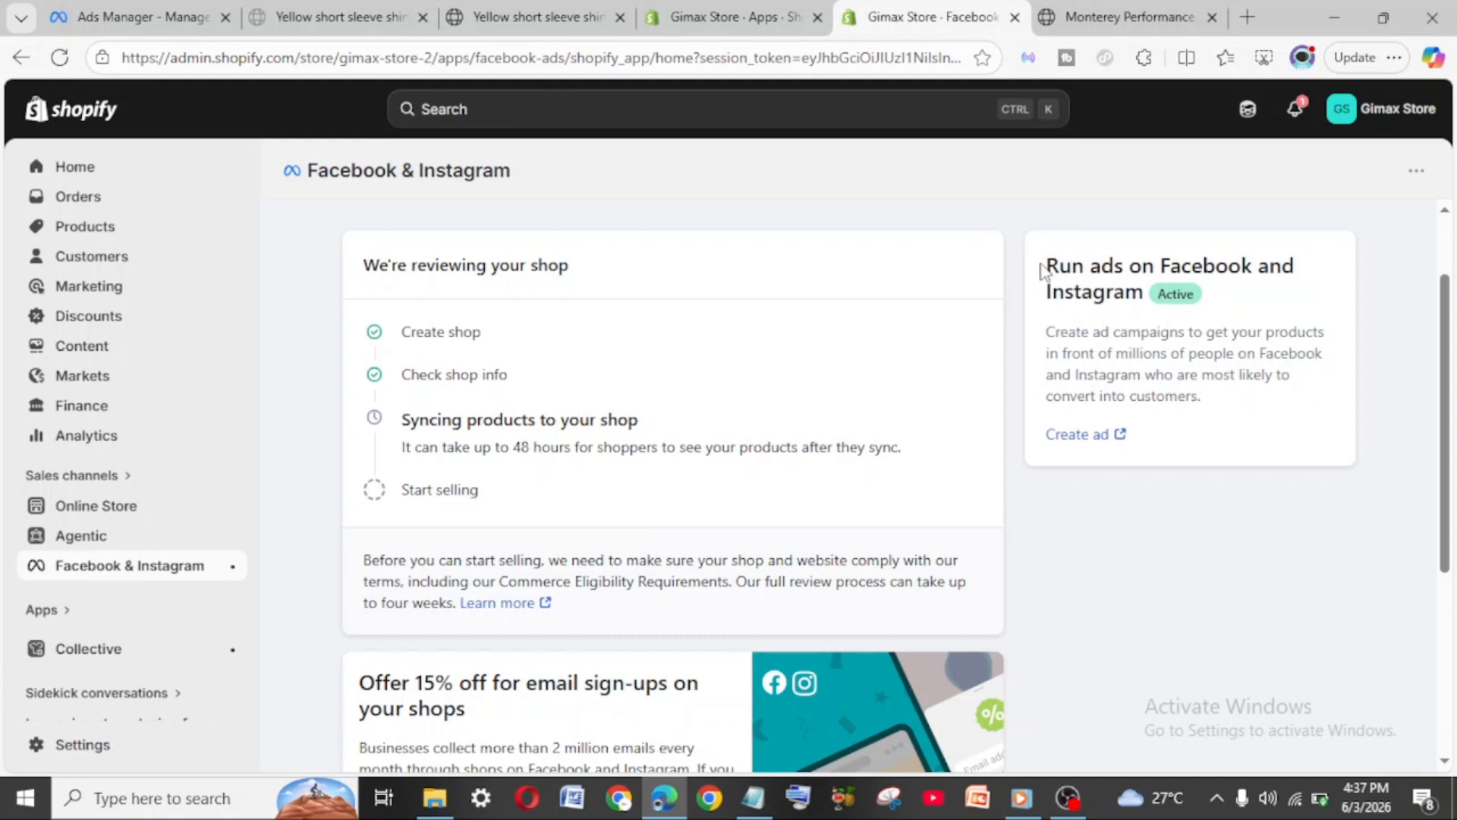
Open Meta Ads Manager from the store's Facebook and Instagram ad creation link and dismiss the ad account list
drag(1042, 269, 1113, 292)
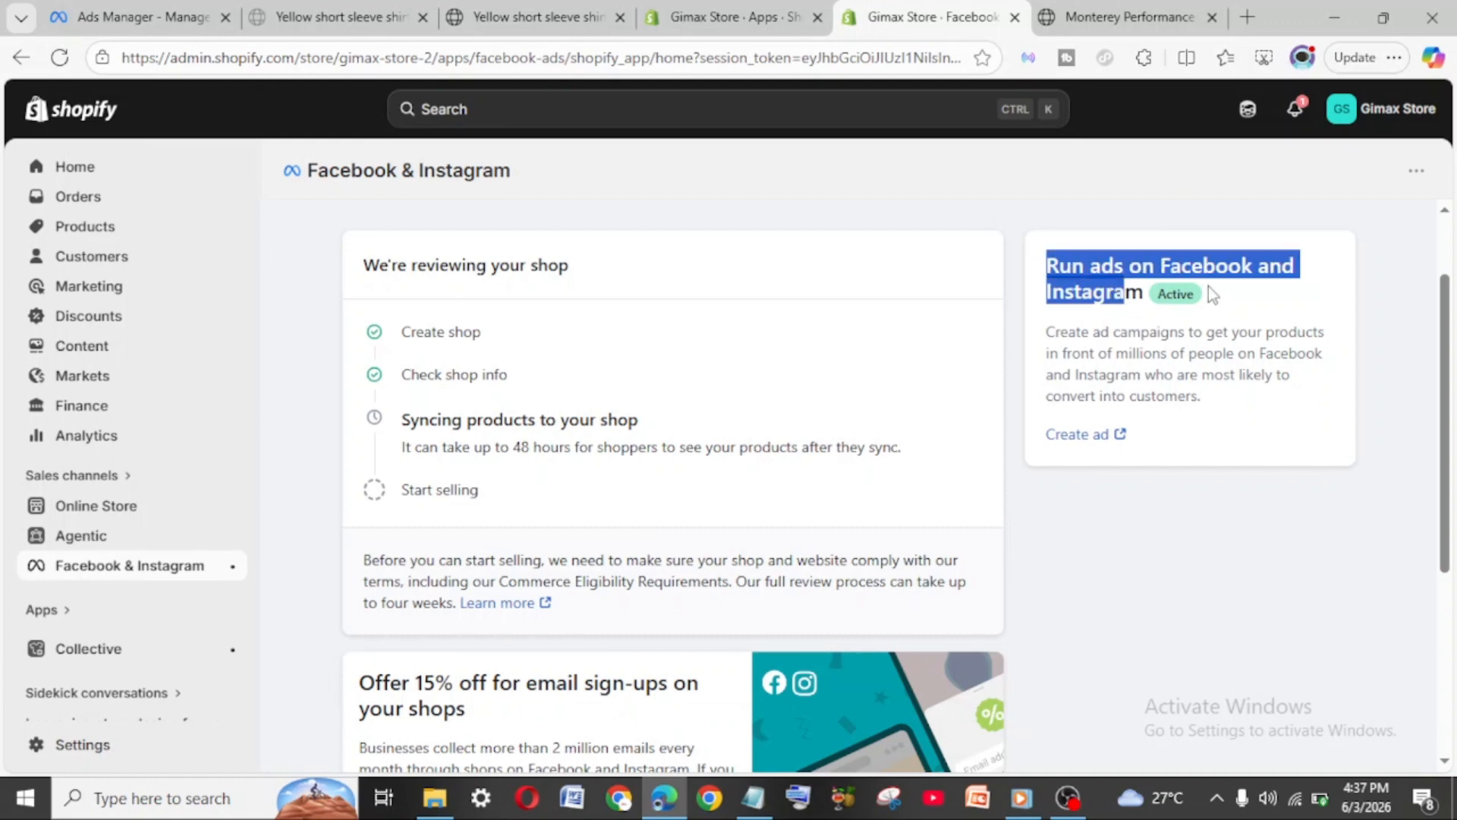
click(1203, 521)
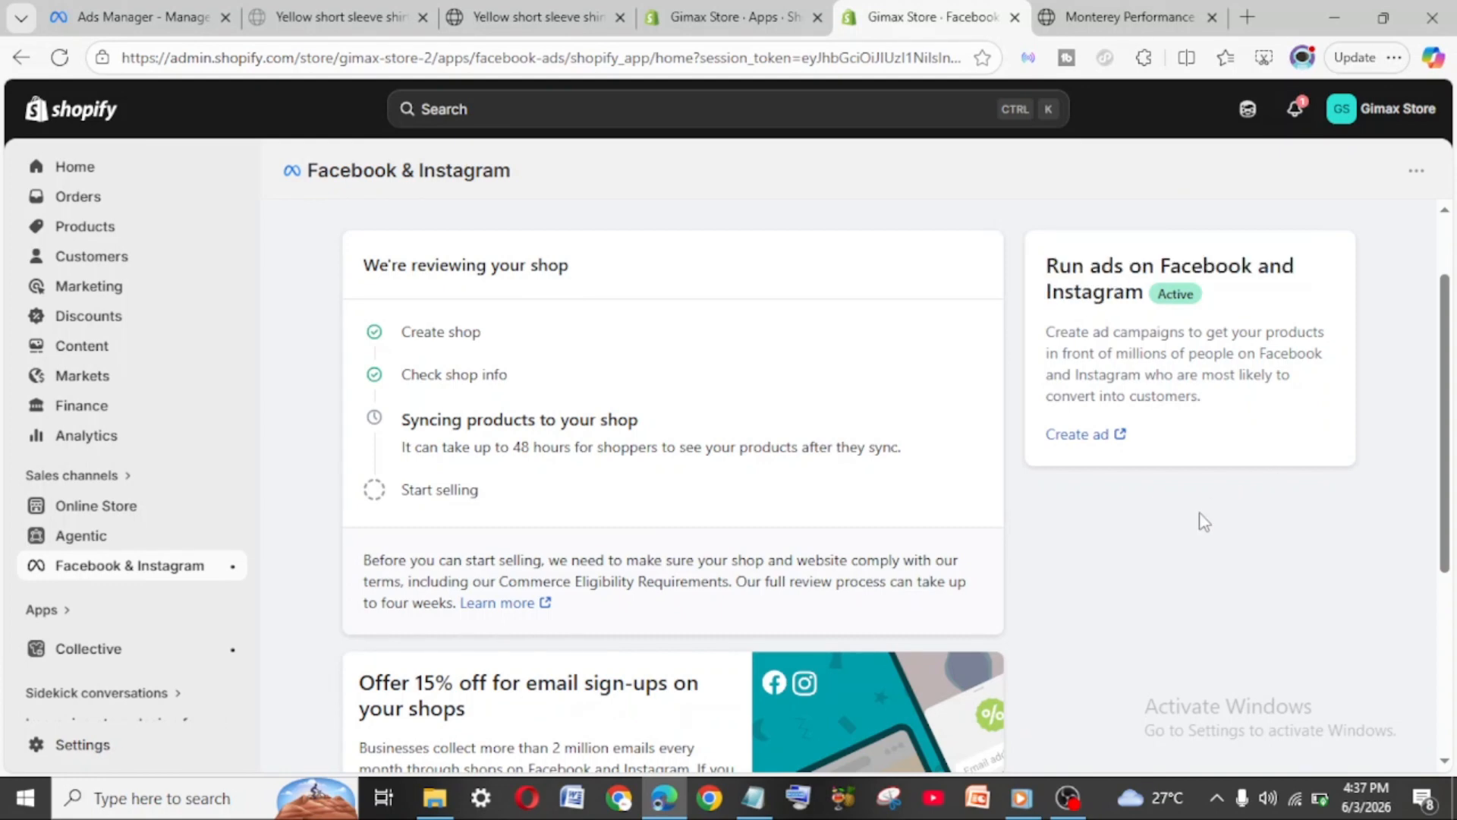
click(1078, 435)
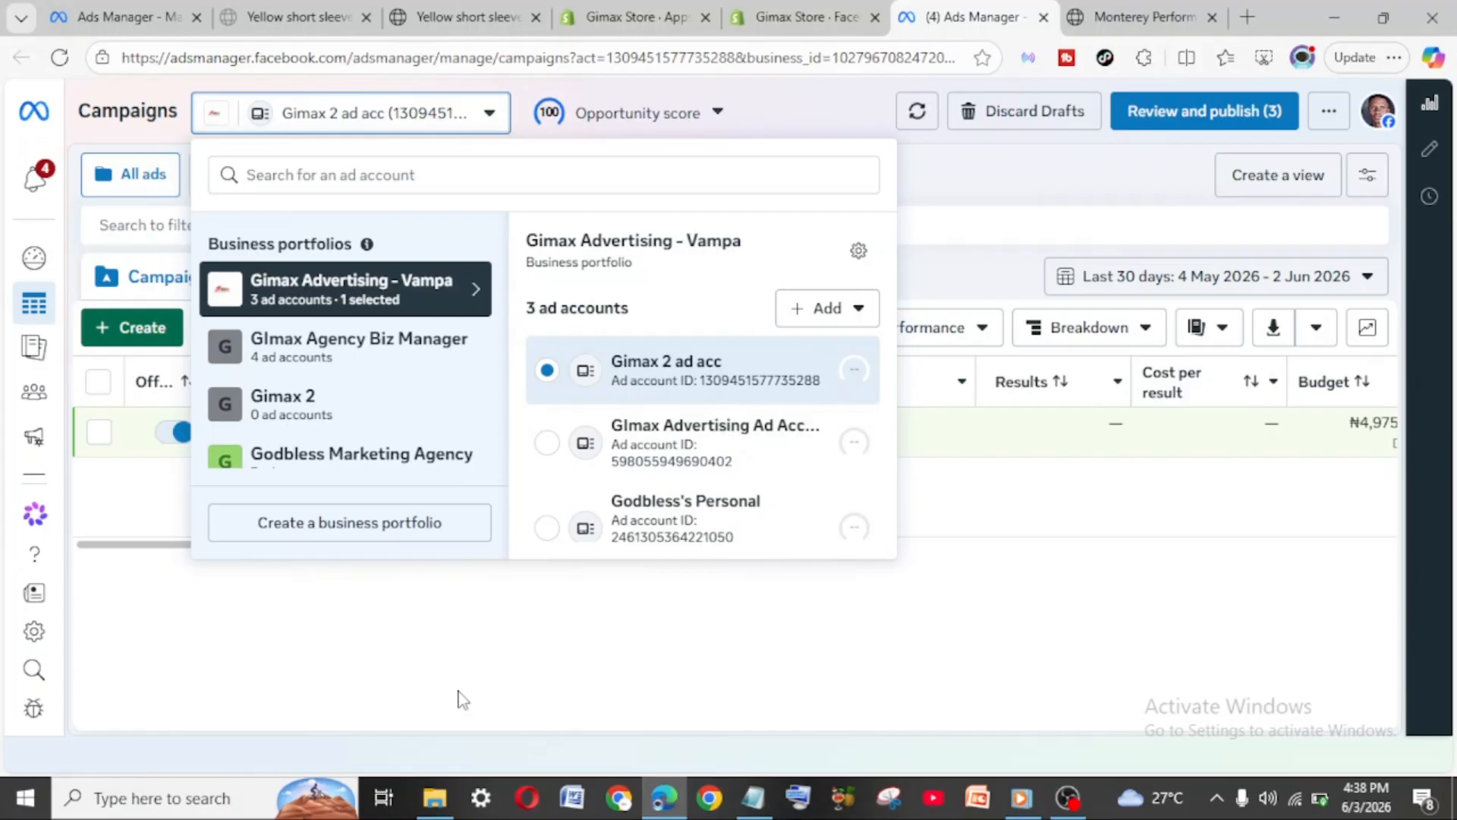
click(459, 698)
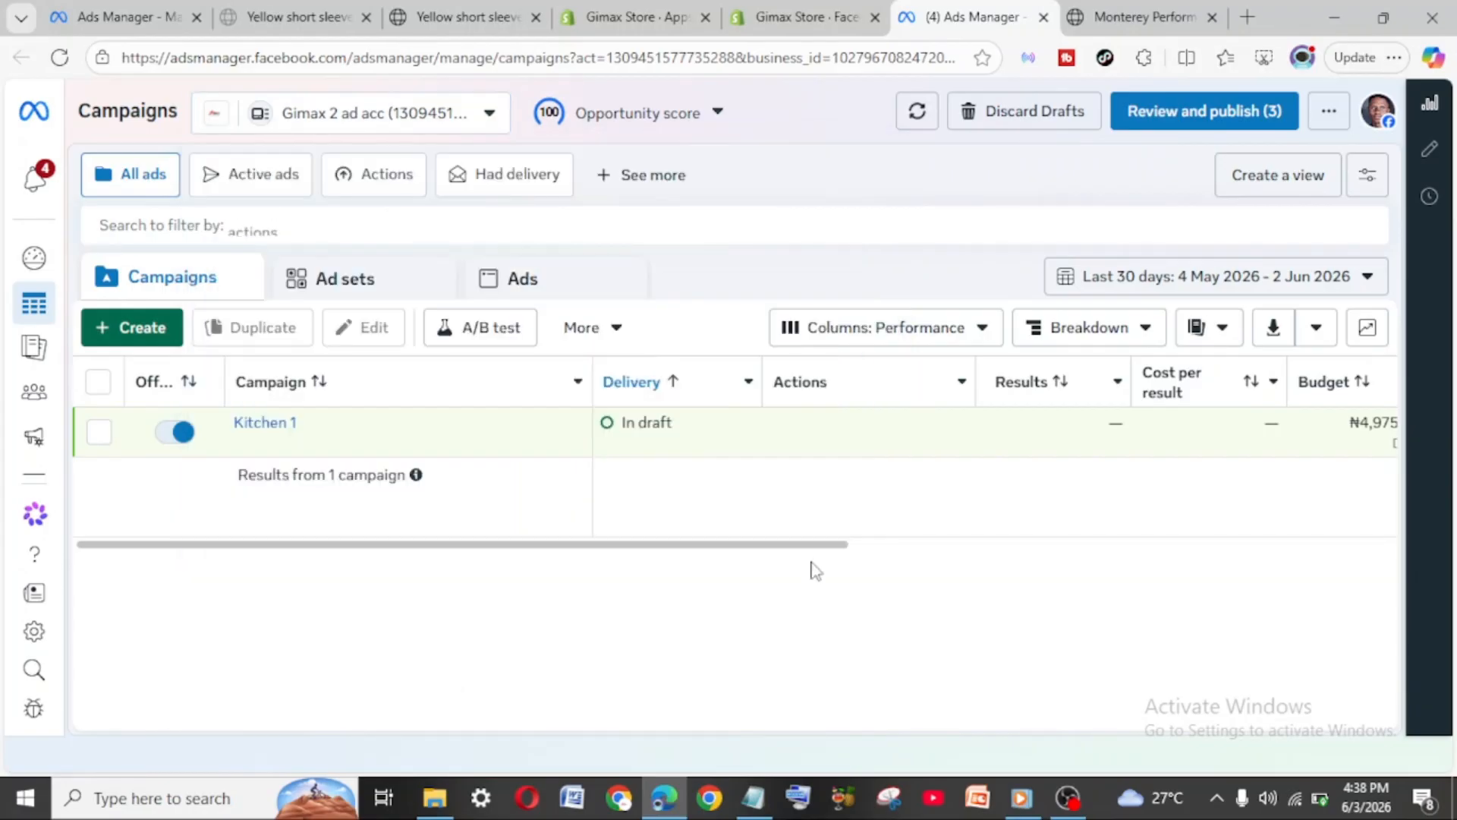
key(ctrl)
key(ctrl)
key(ctrl)
key(ctrl)
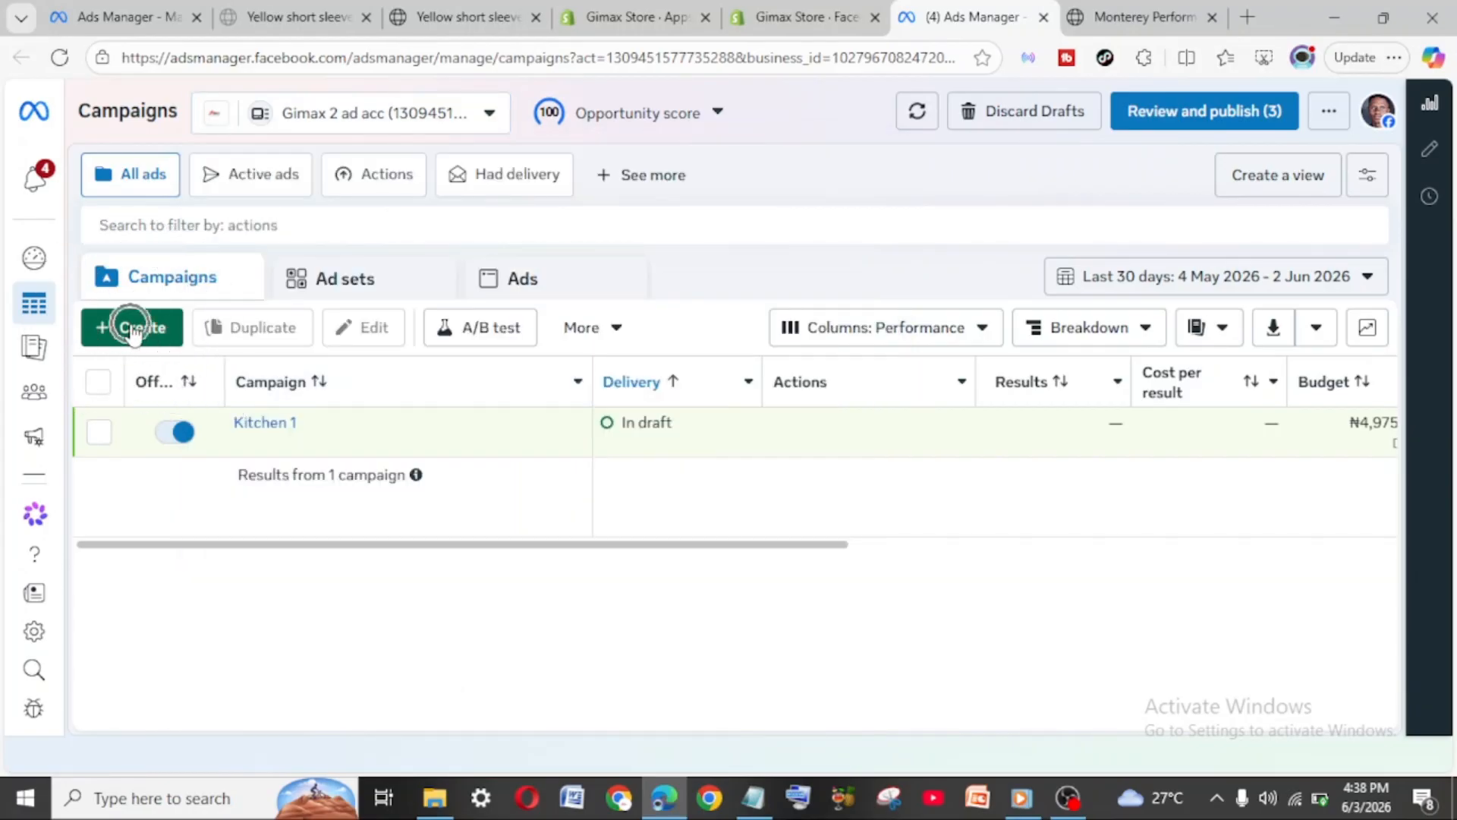
key(ctrl)
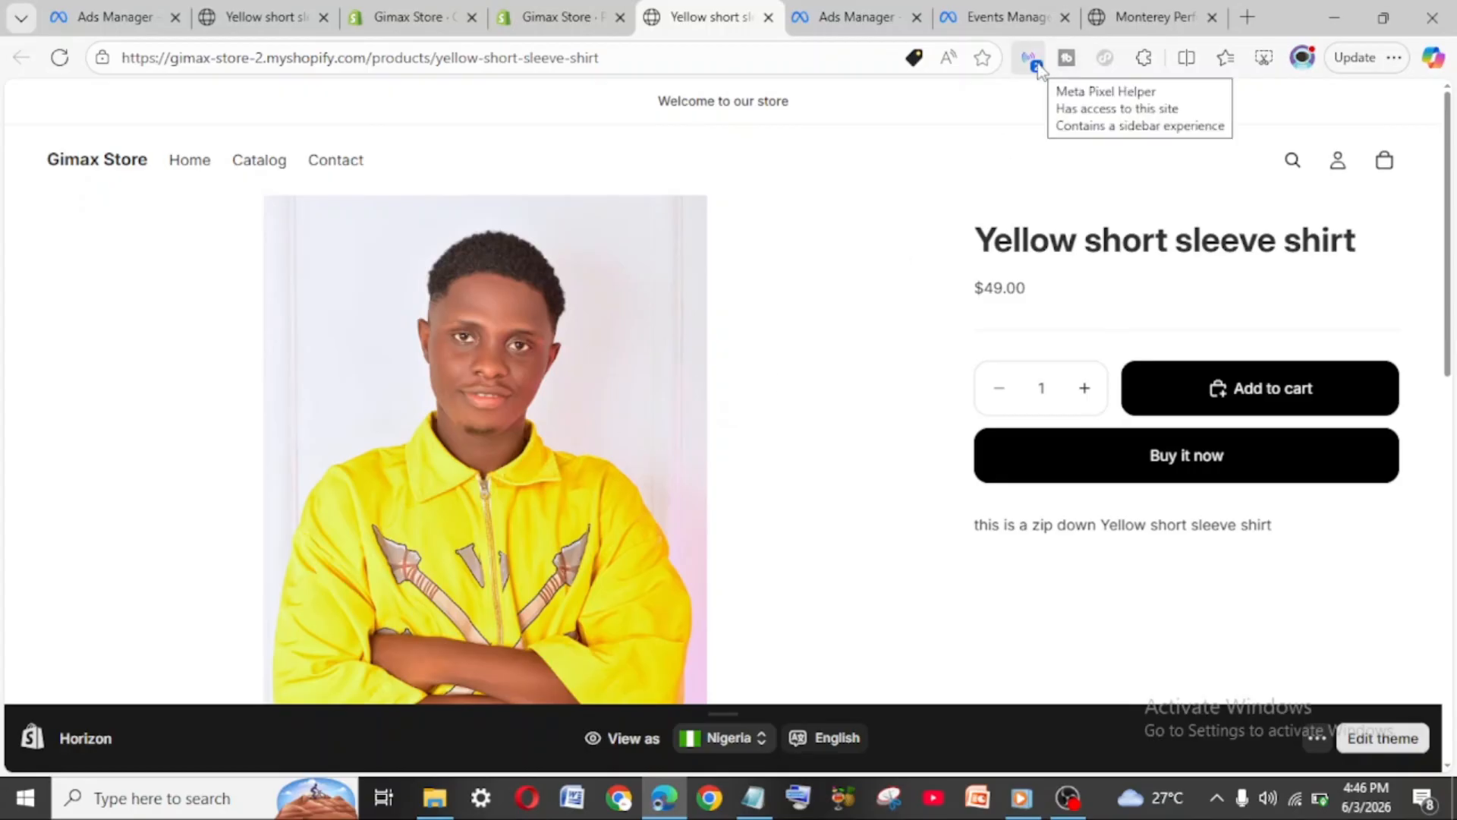
Add the yellow short sleeve shirt to the cart with Meta Pixel Helper open and review the pixel's events on the product page
click(1037, 69)
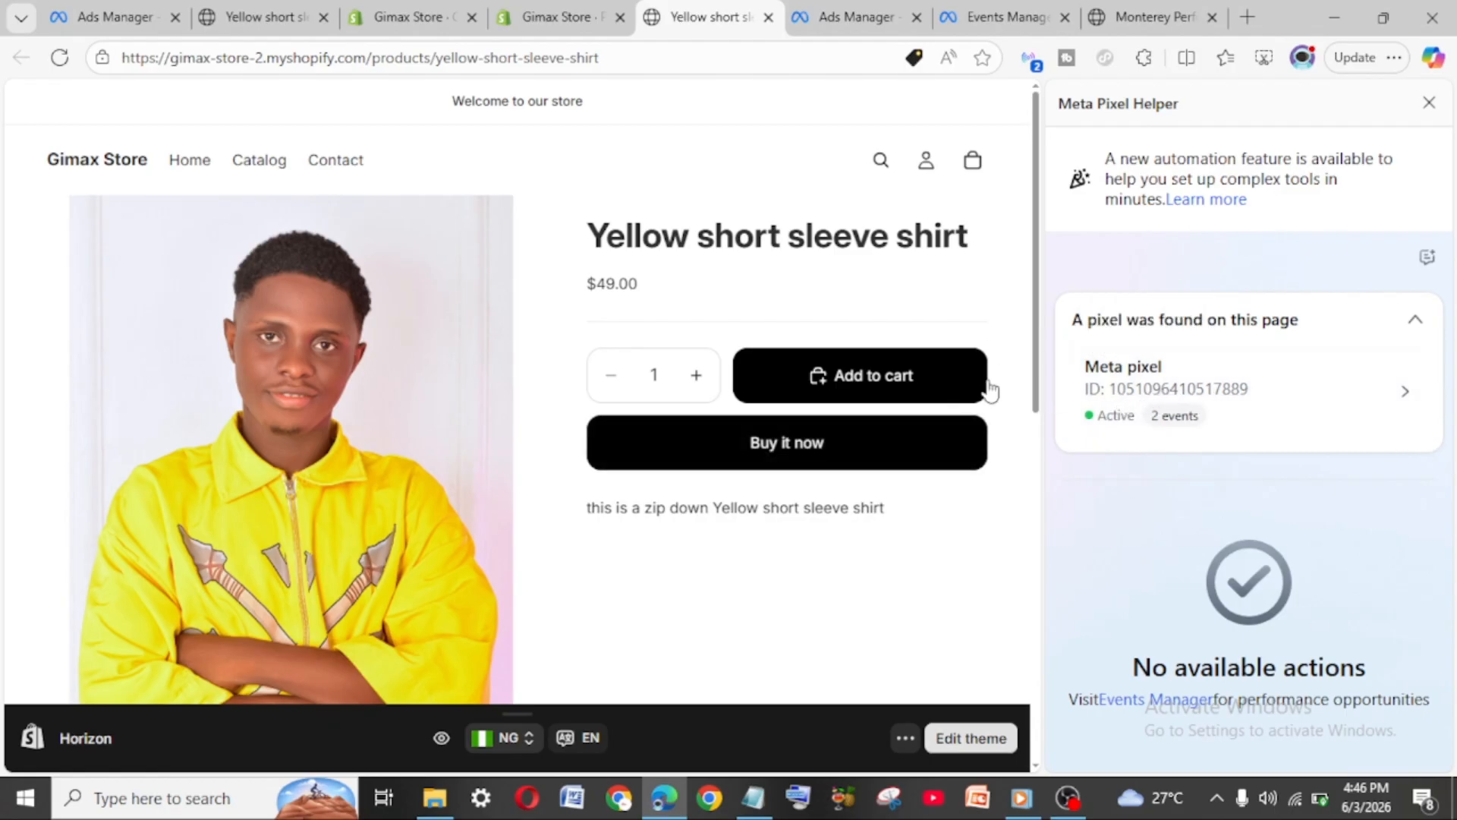
click(816, 381)
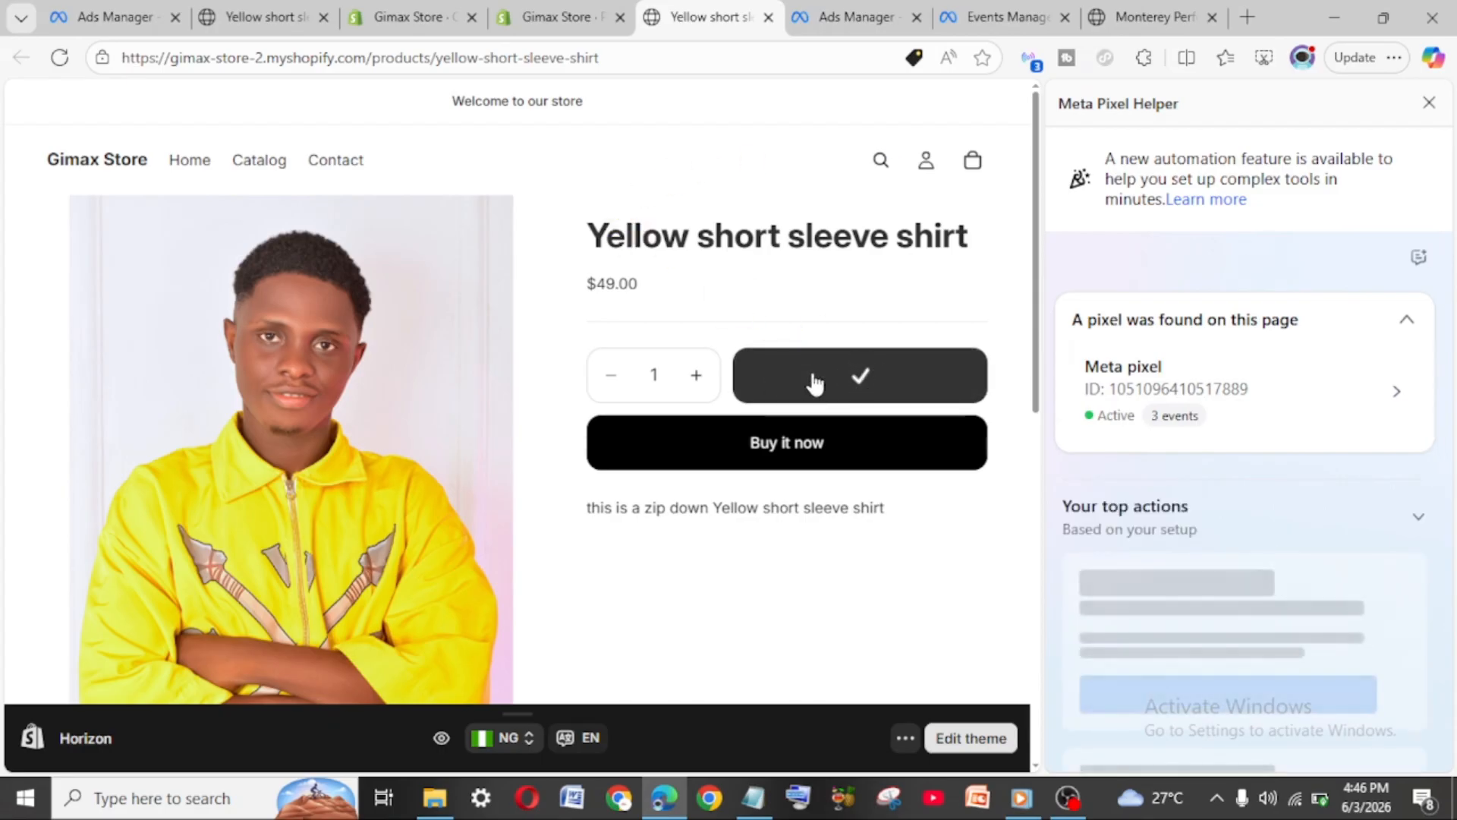
click(1171, 422)
scroll(1090, 521, down, 2)
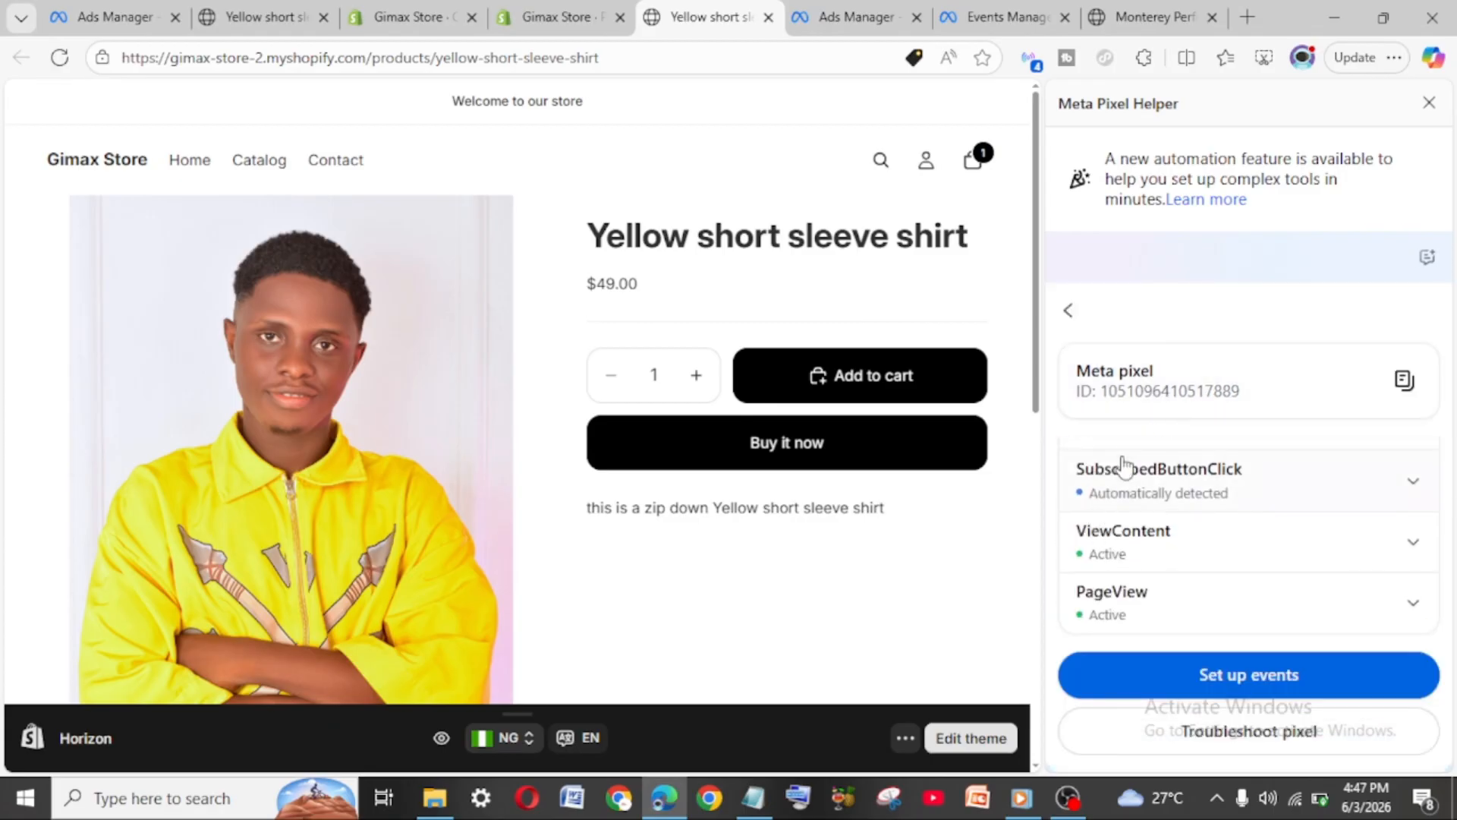
scroll(1123, 467, up, 2)
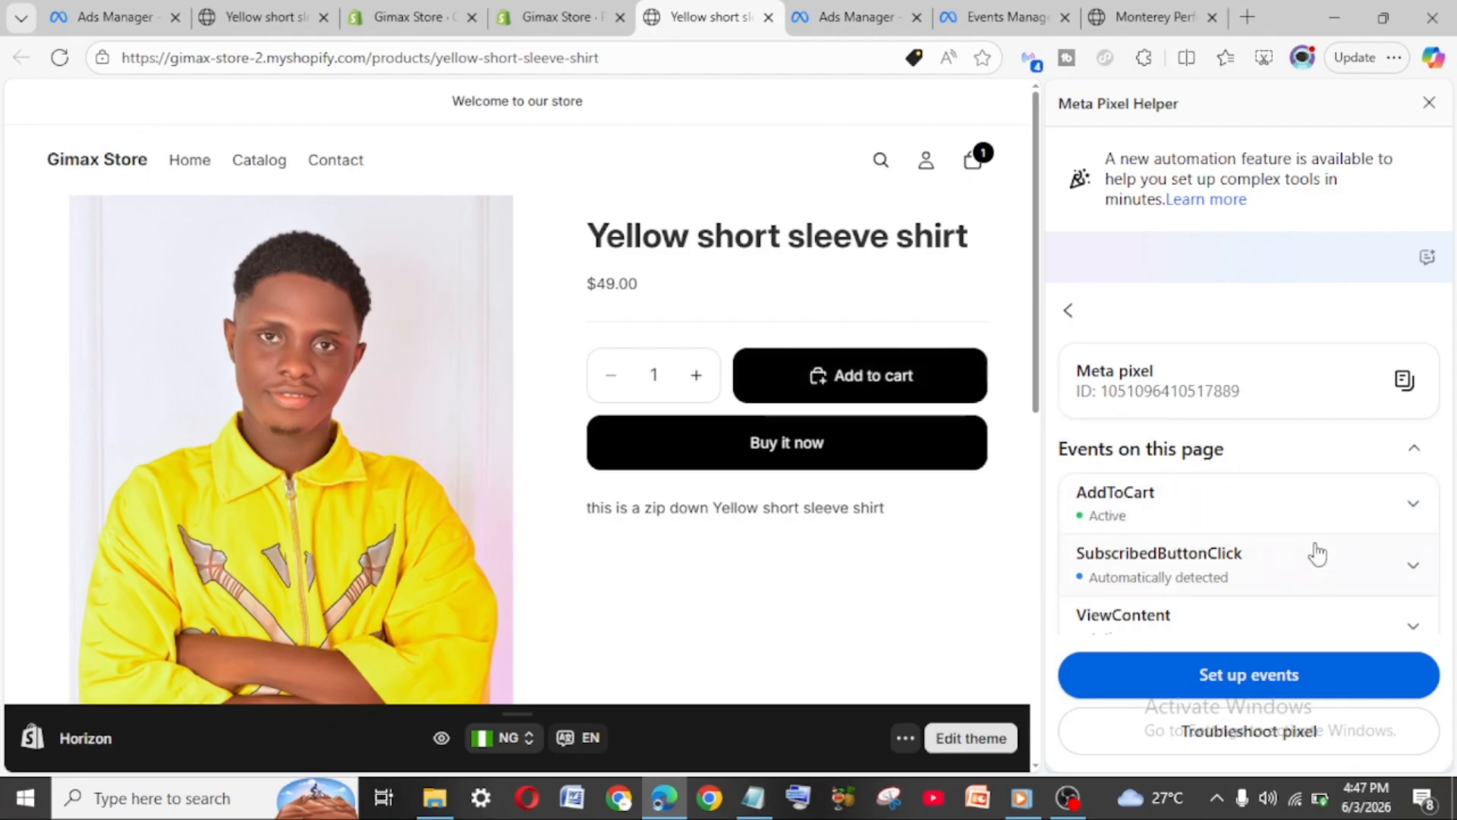
scroll(1318, 554, down, 2)
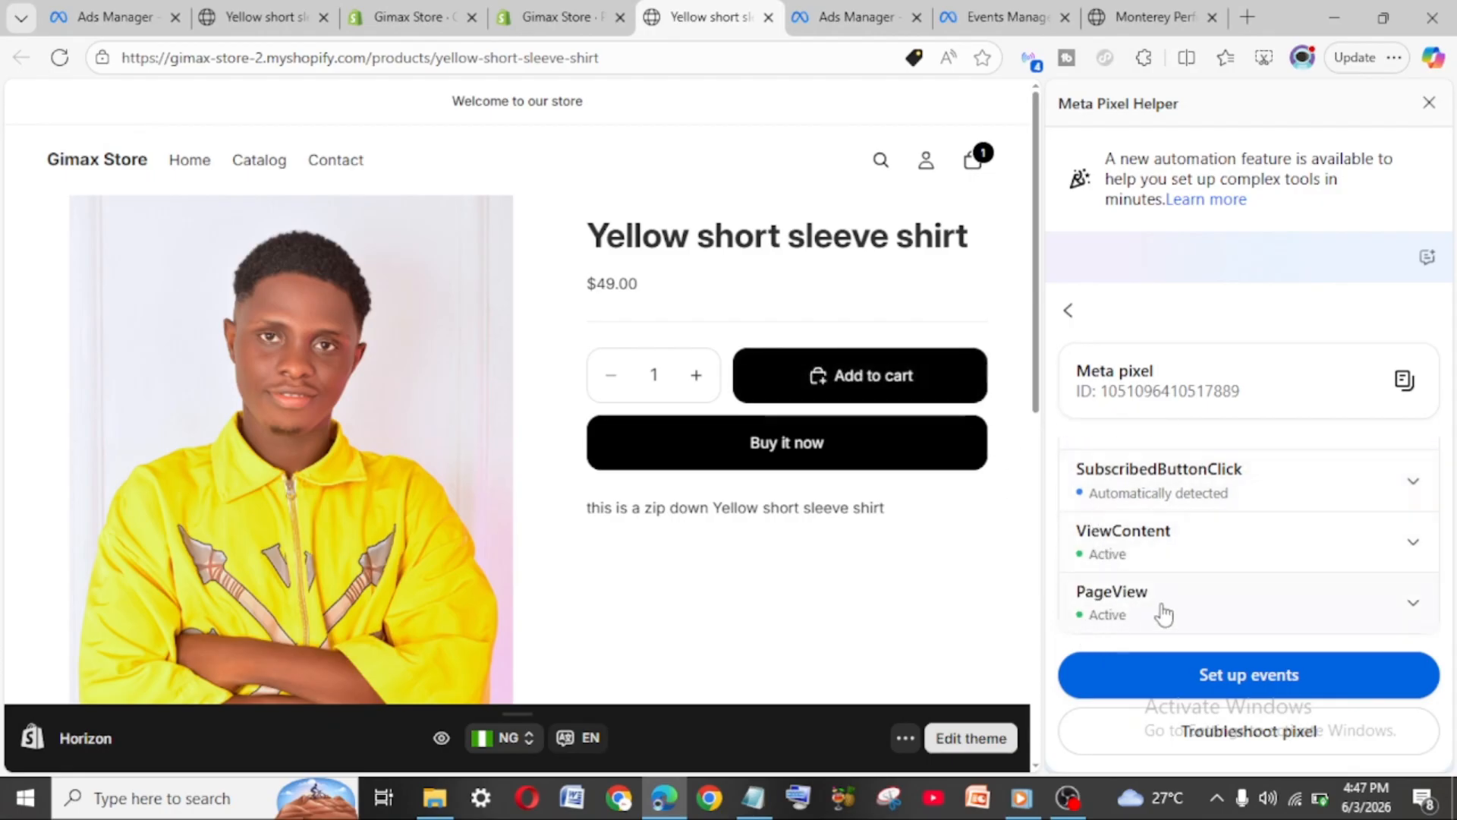
Start a direct checkout for the yellow short sleeve shirt and check the pixel events on the checkout page with Meta Pixel Helper
click(761, 444)
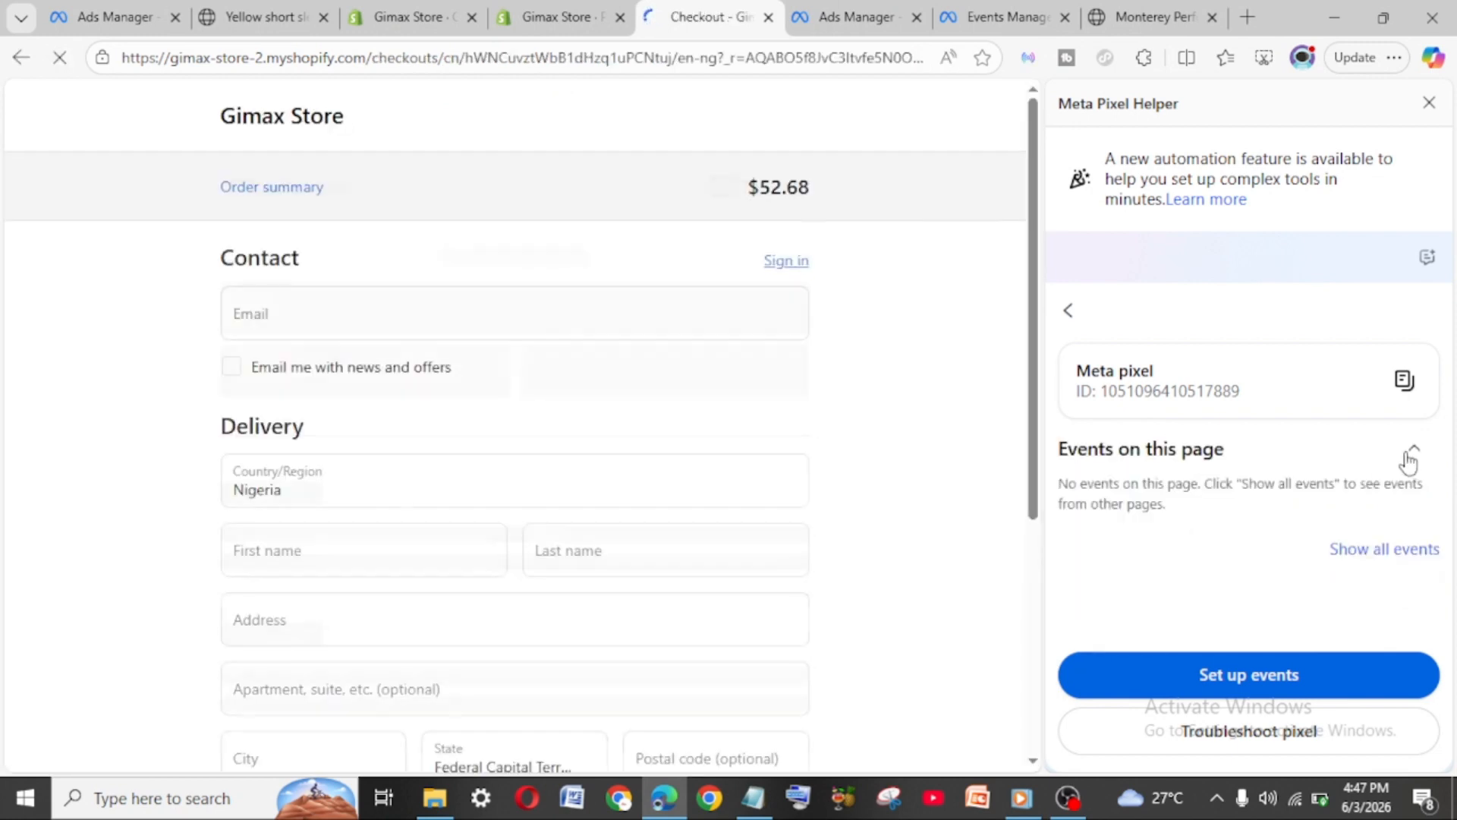
click(1410, 453)
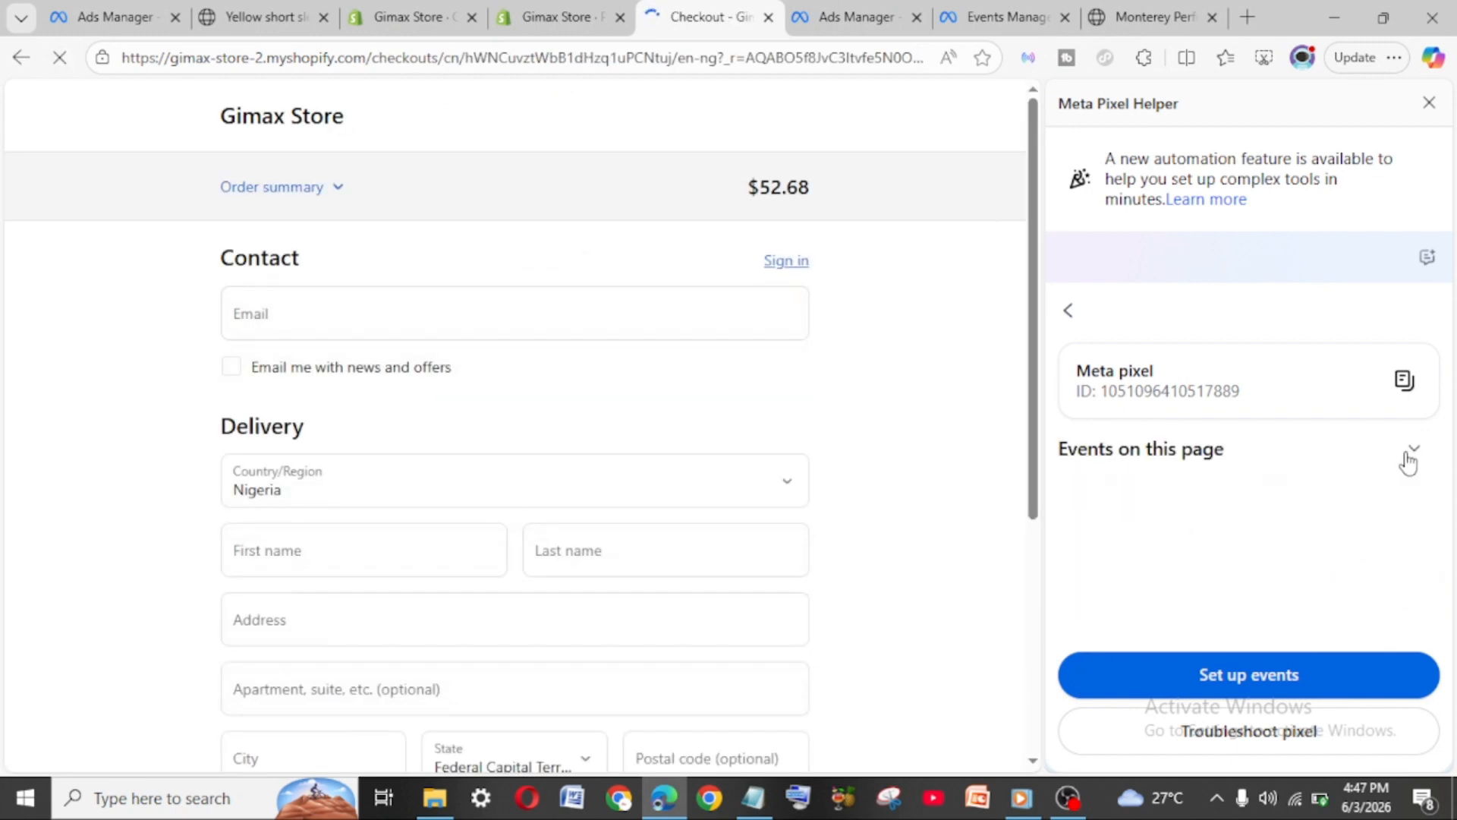
click(1410, 452)
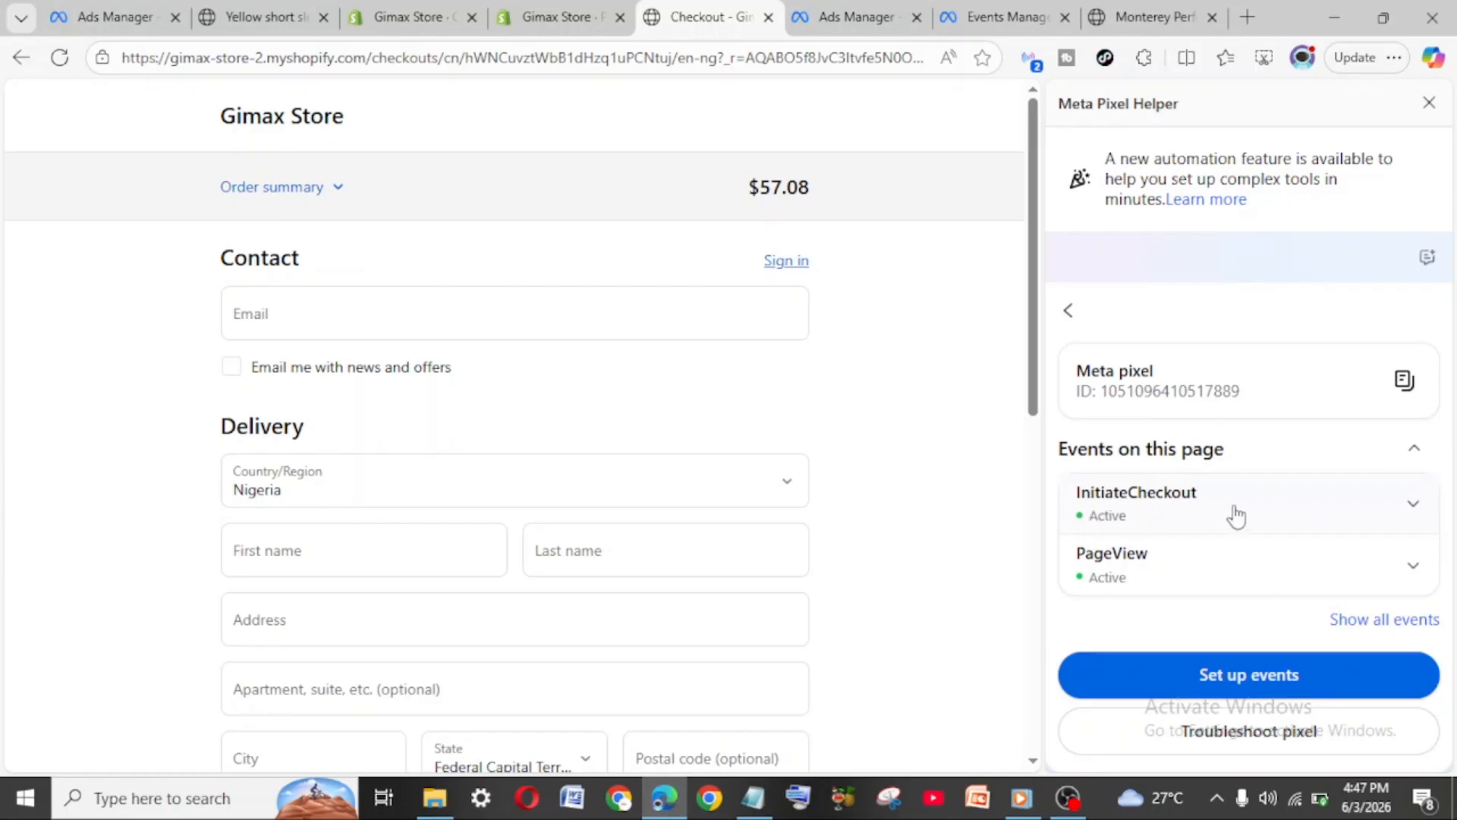
scroll(626, 488, down, 3)
scroll(626, 488, up, 3)
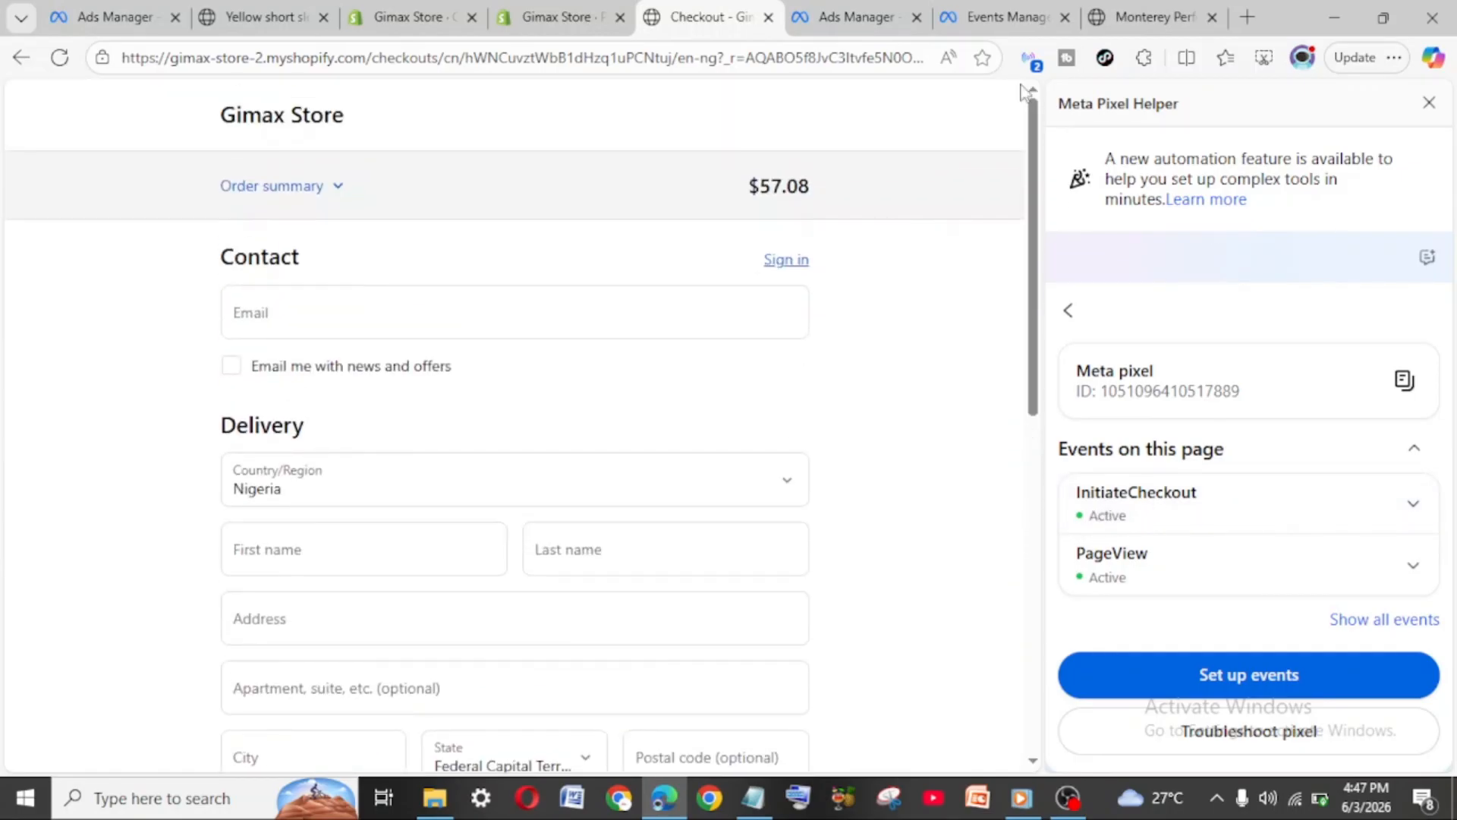
click(1030, 59)
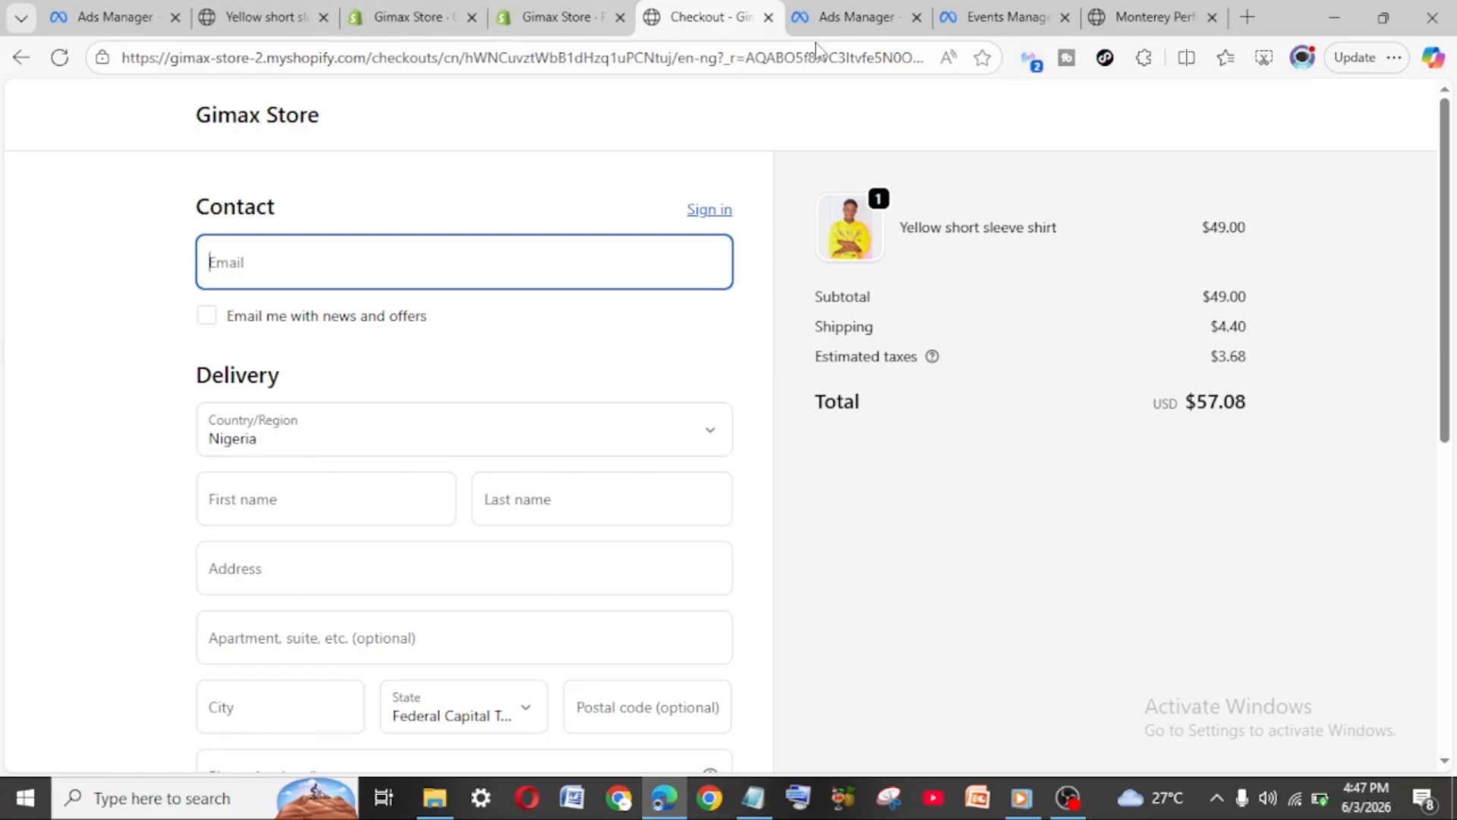
click(1031, 61)
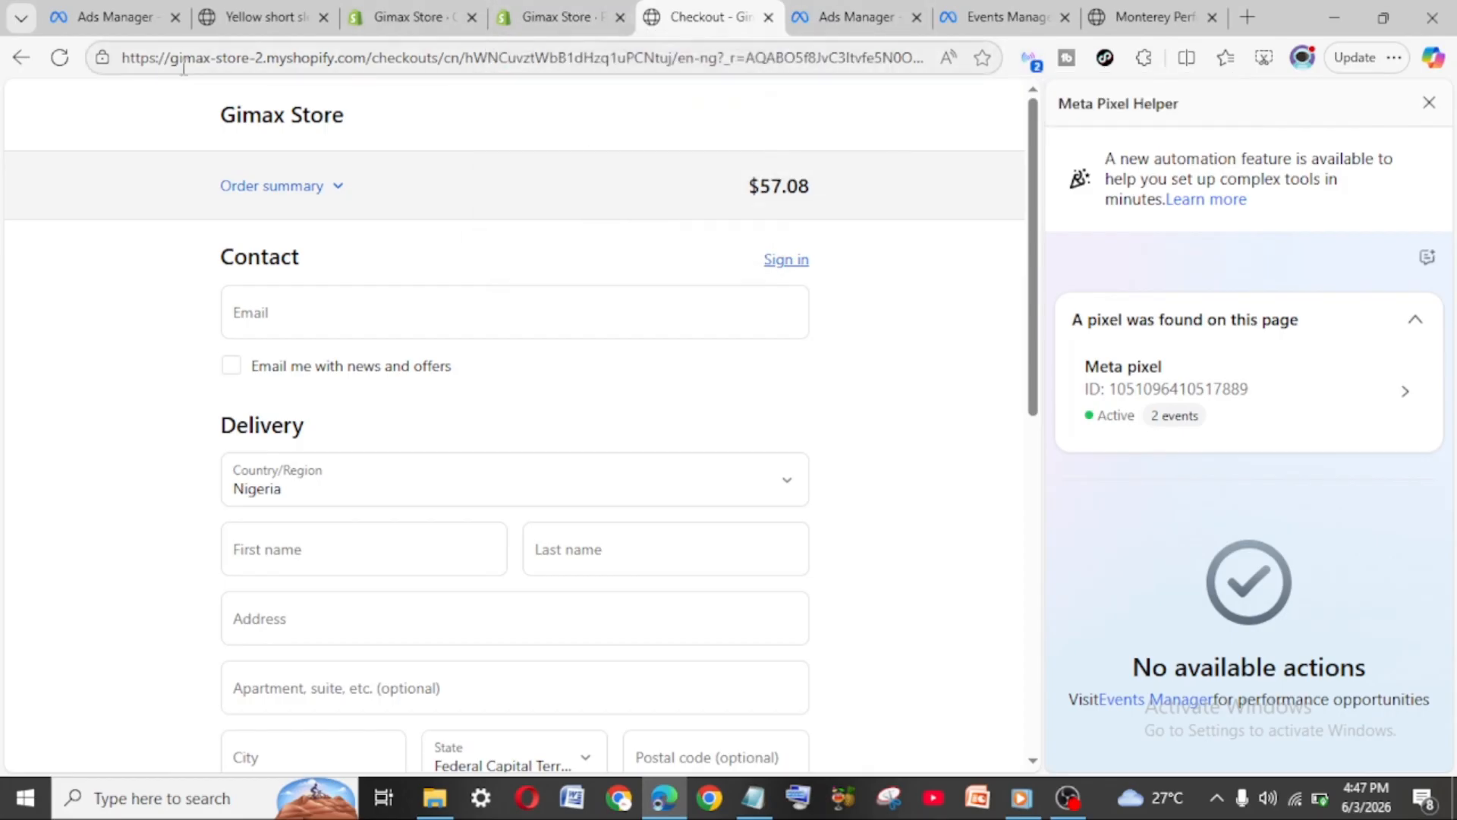
Return to the shirt's product page, add it to the cart again, and list the Meta pixel's events in Meta Pixel Helper
click(22, 59)
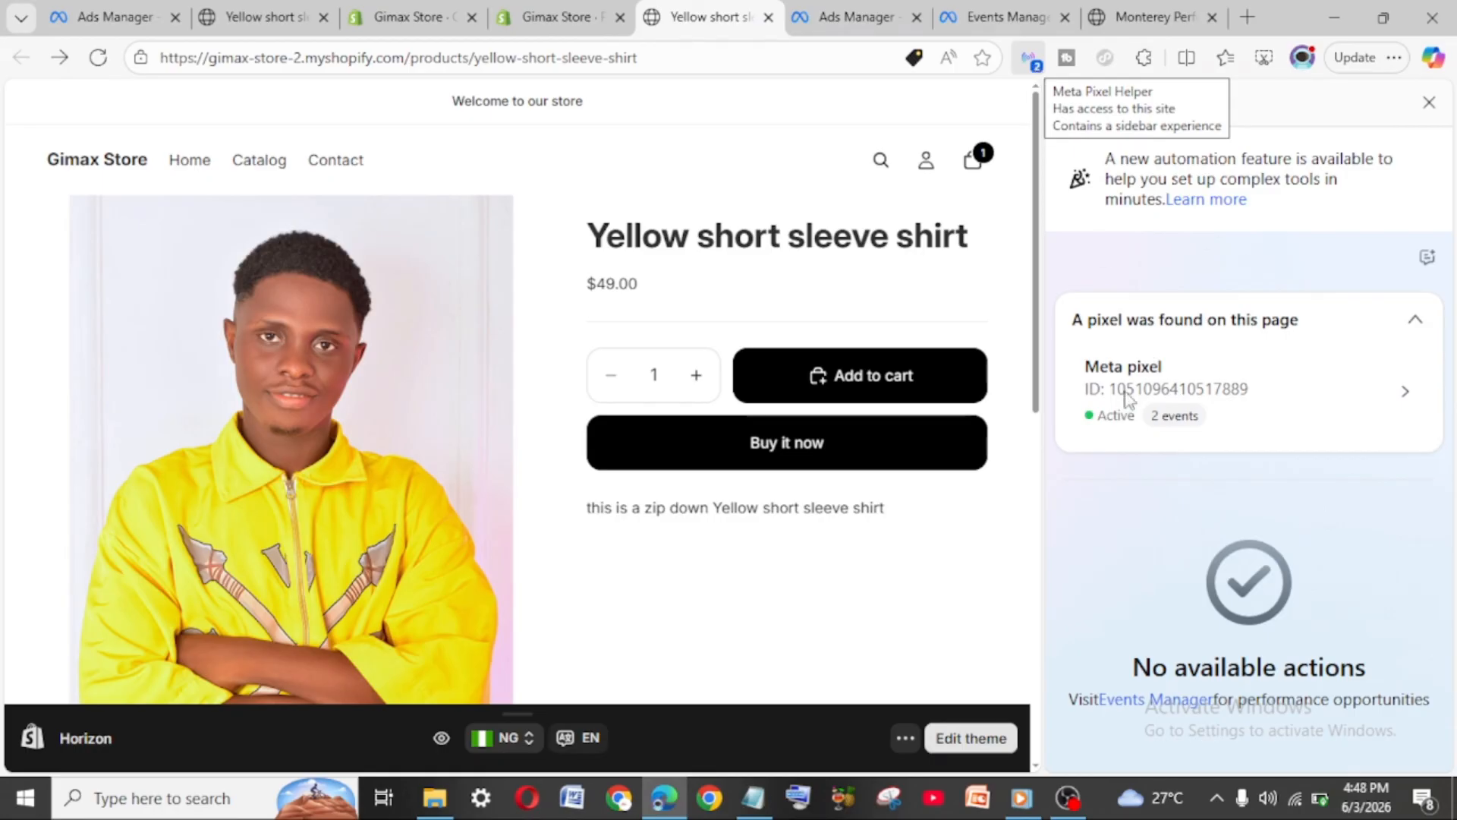
click(852, 378)
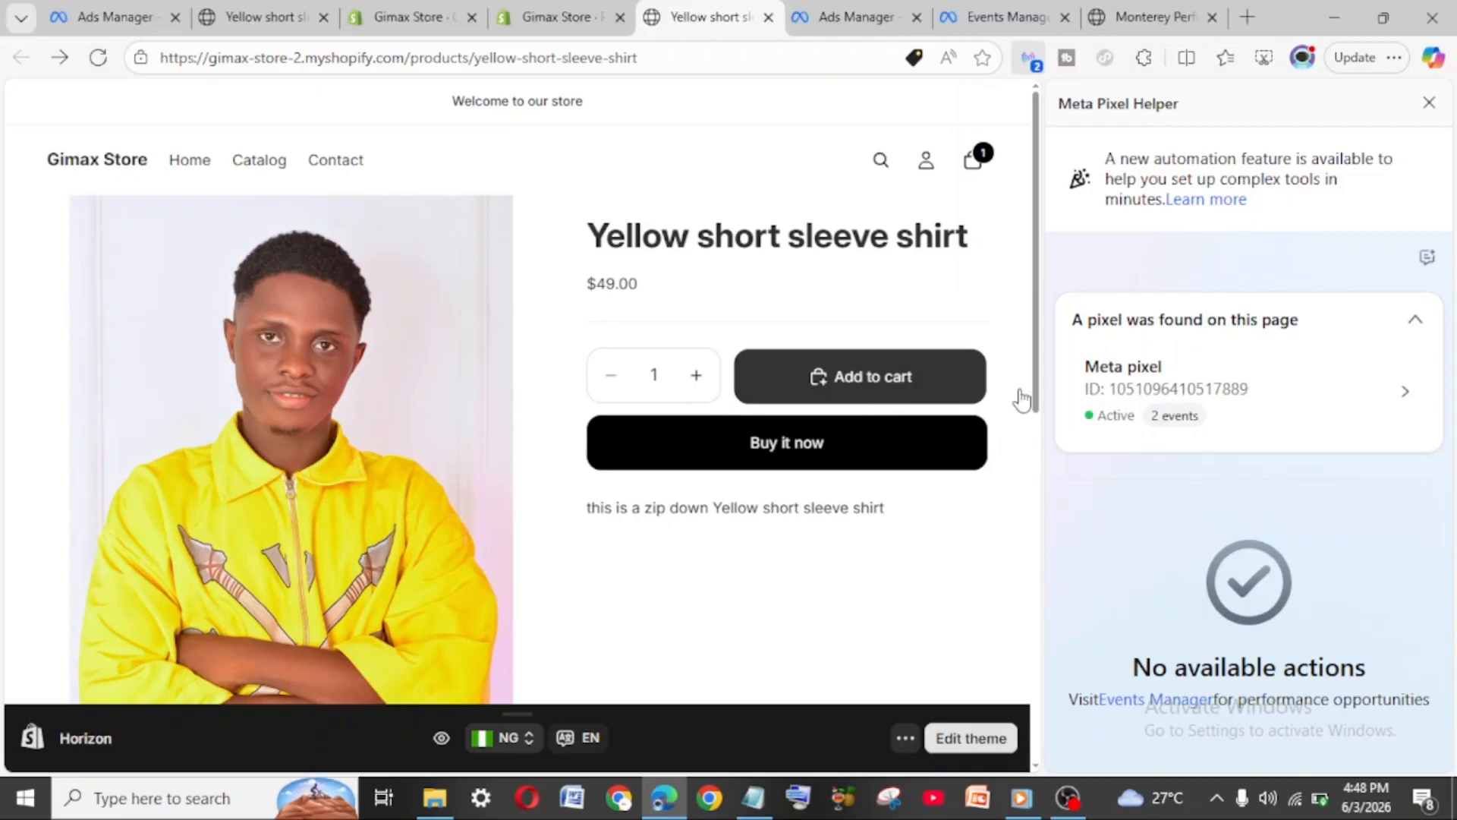
click(1181, 423)
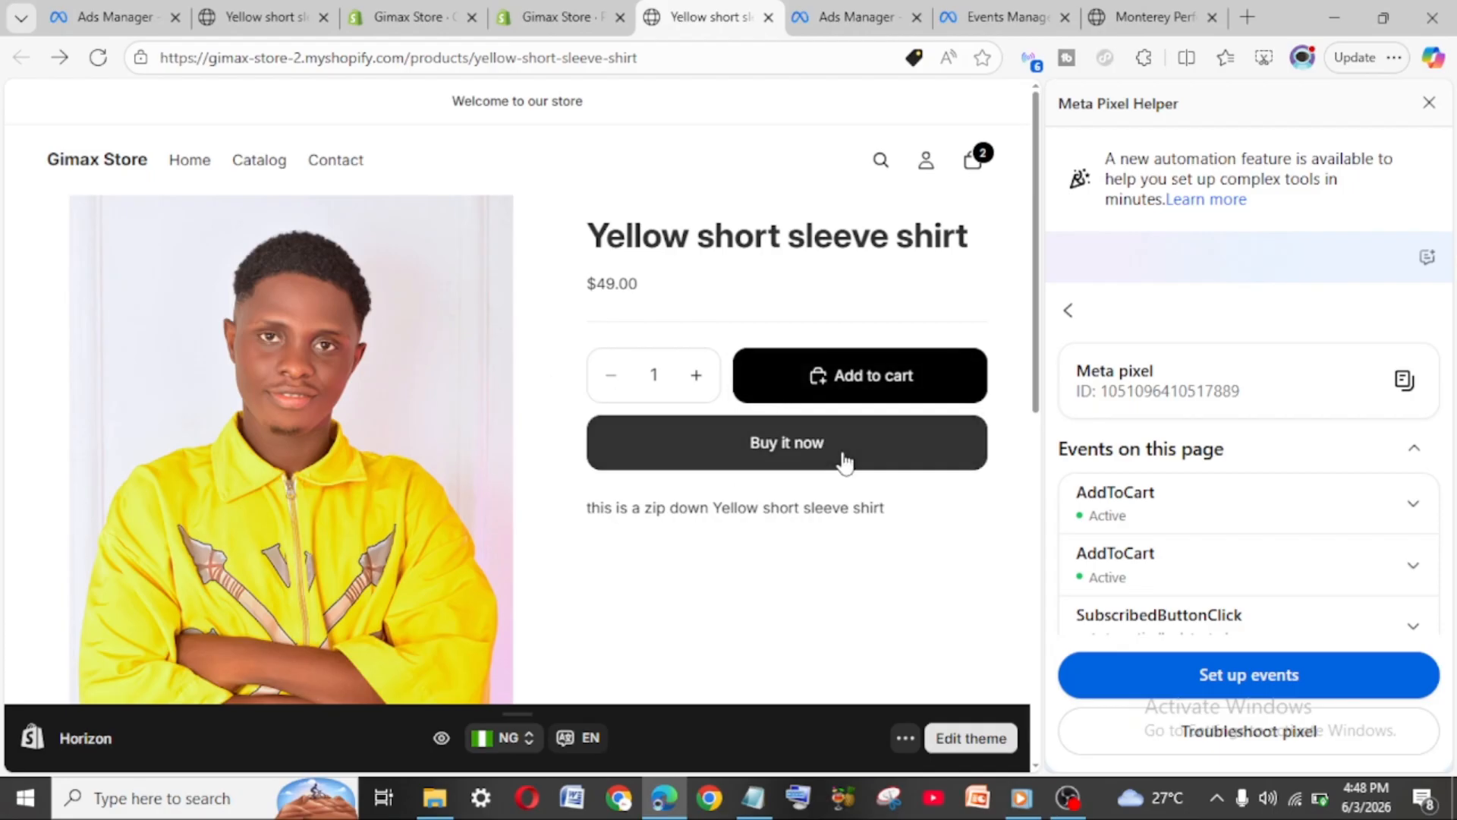
click(842, 22)
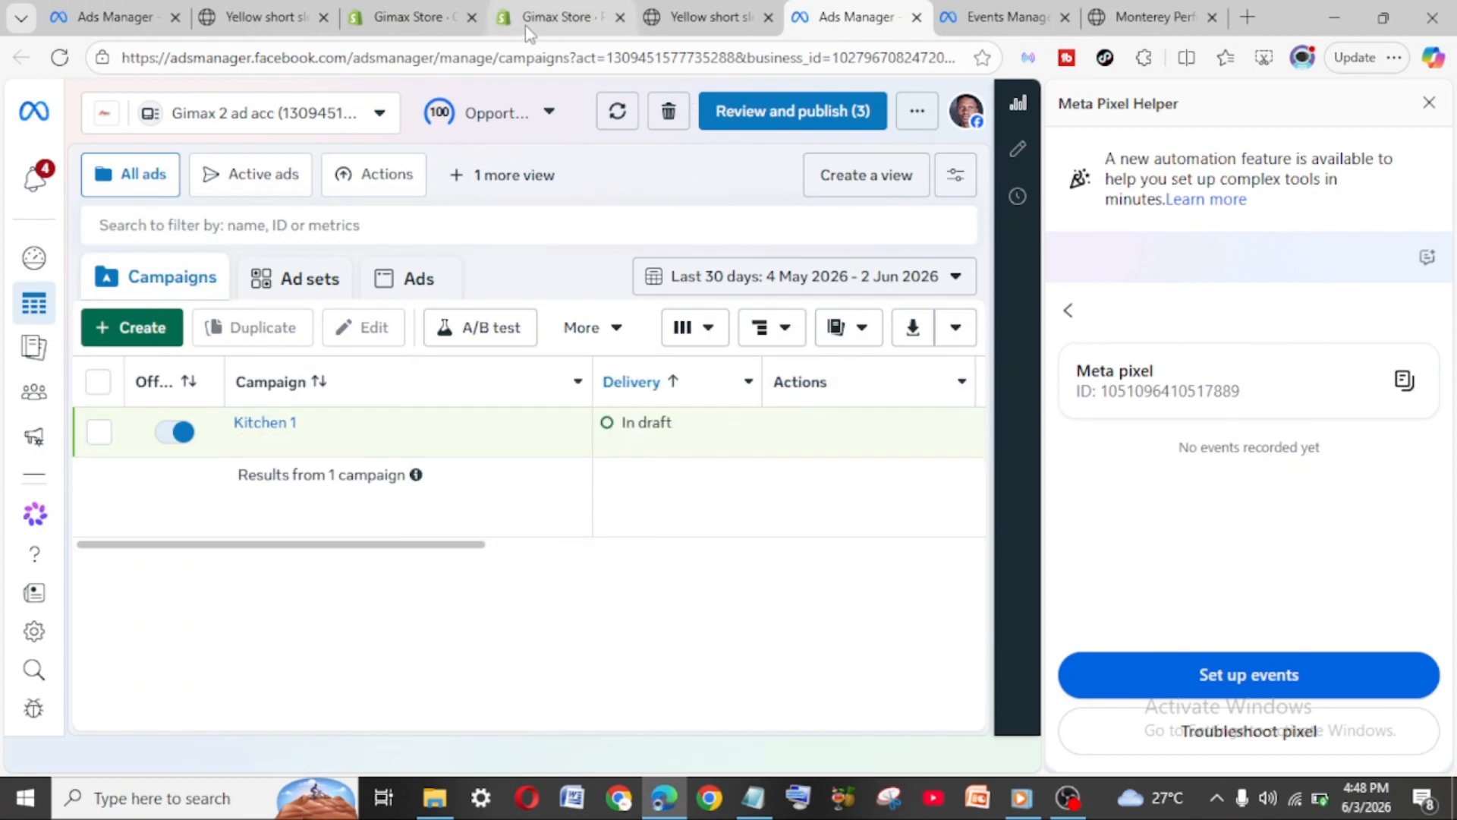
click(543, 18)
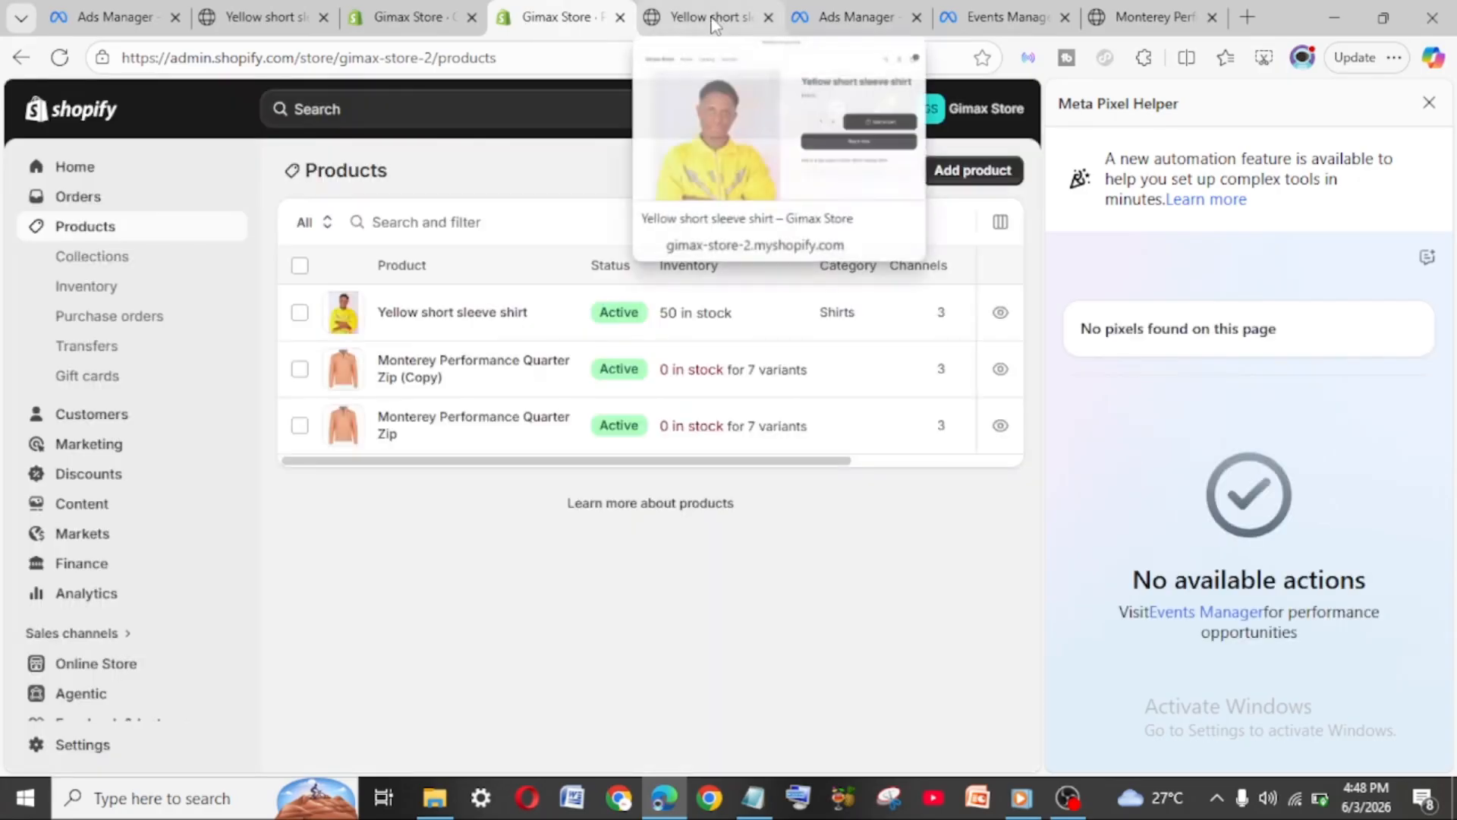
click(713, 23)
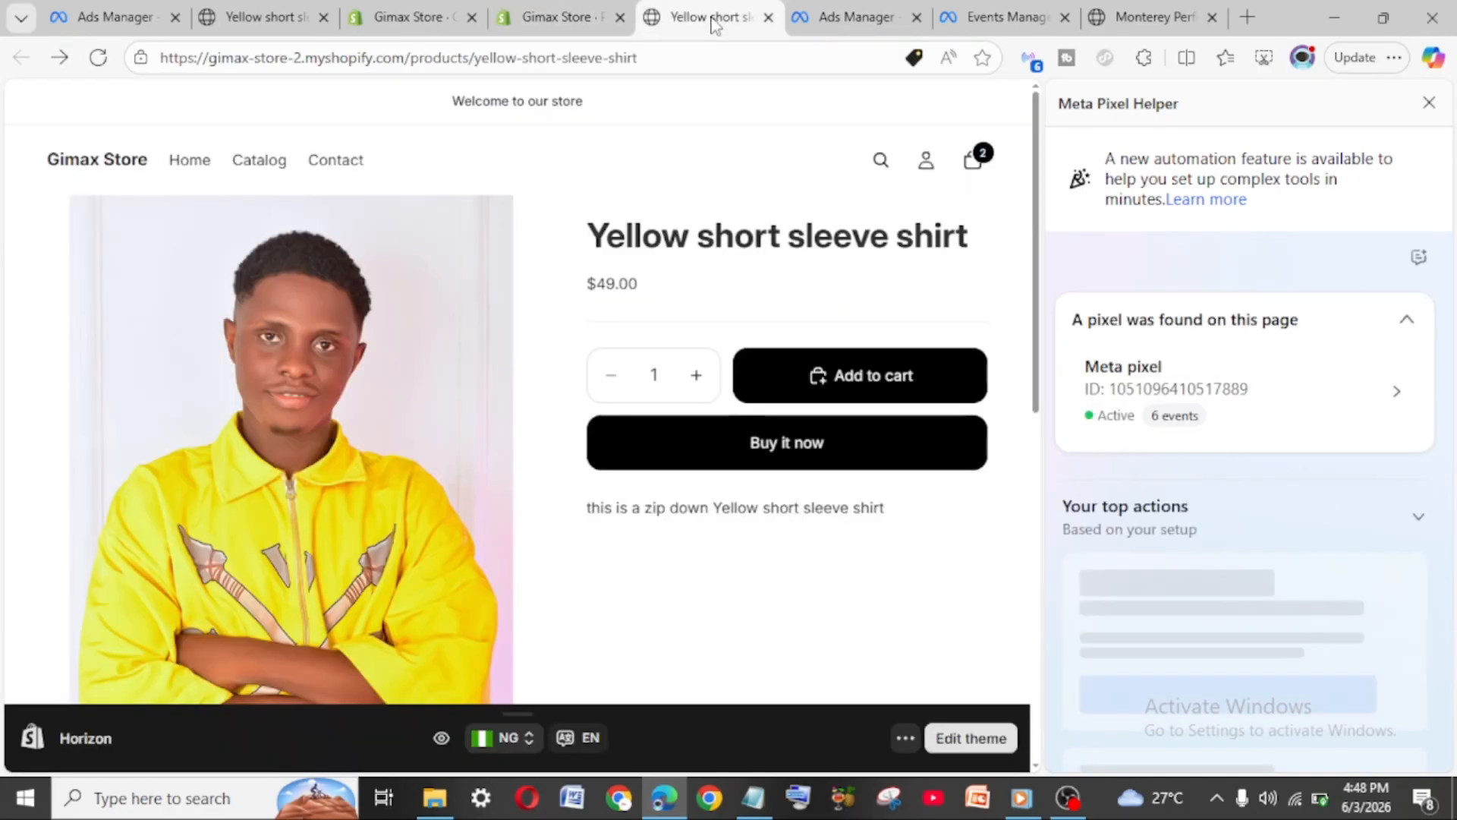
Switch to Meta Events Manager and open the settings of the Gimaxteam.com Pixel dataset
click(860, 17)
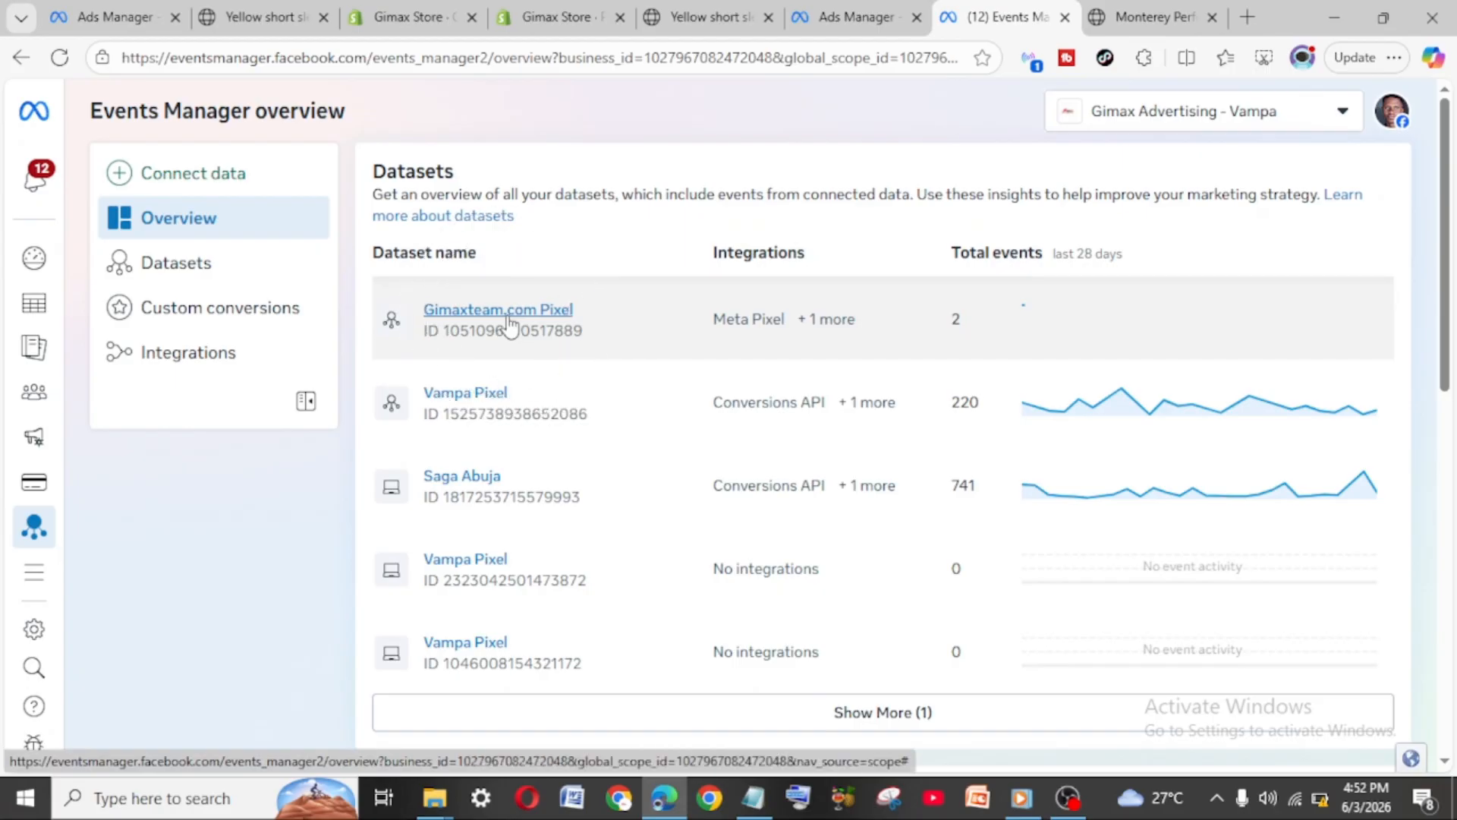
click(508, 326)
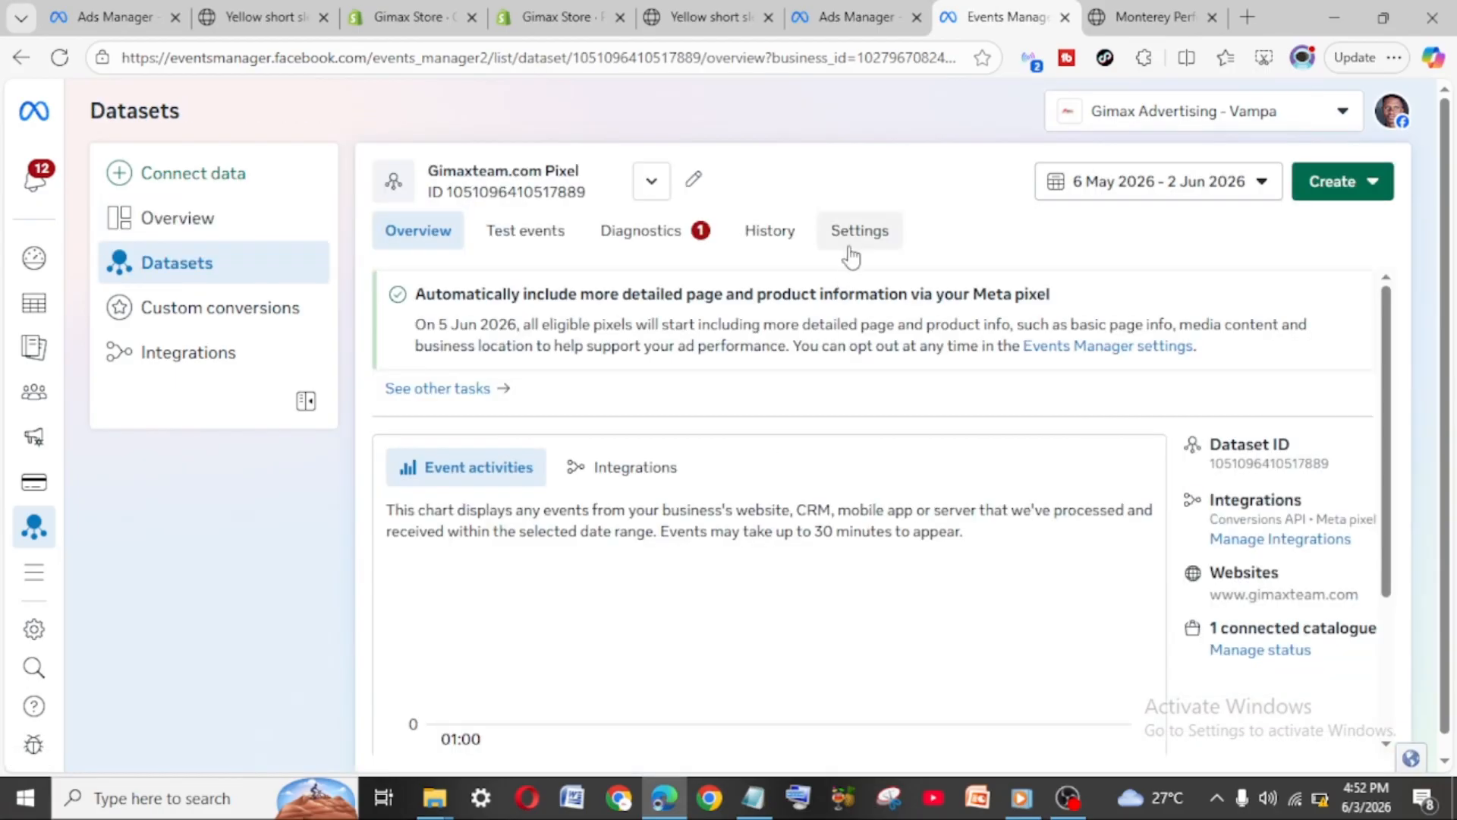
click(861, 235)
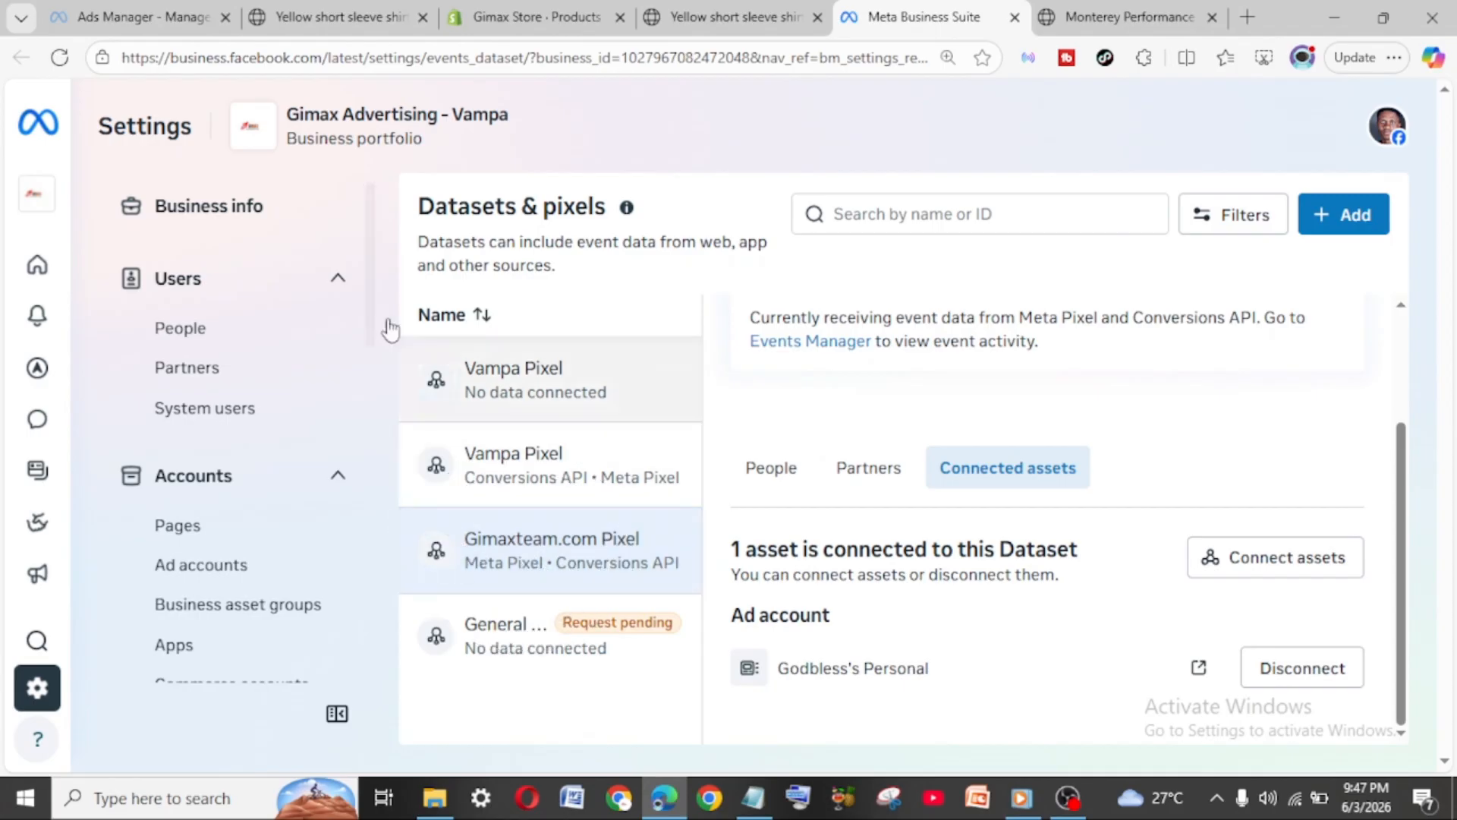
Select the Gimaxteam.com Pixel dataset in the business settings and show its connected assets
click(455, 550)
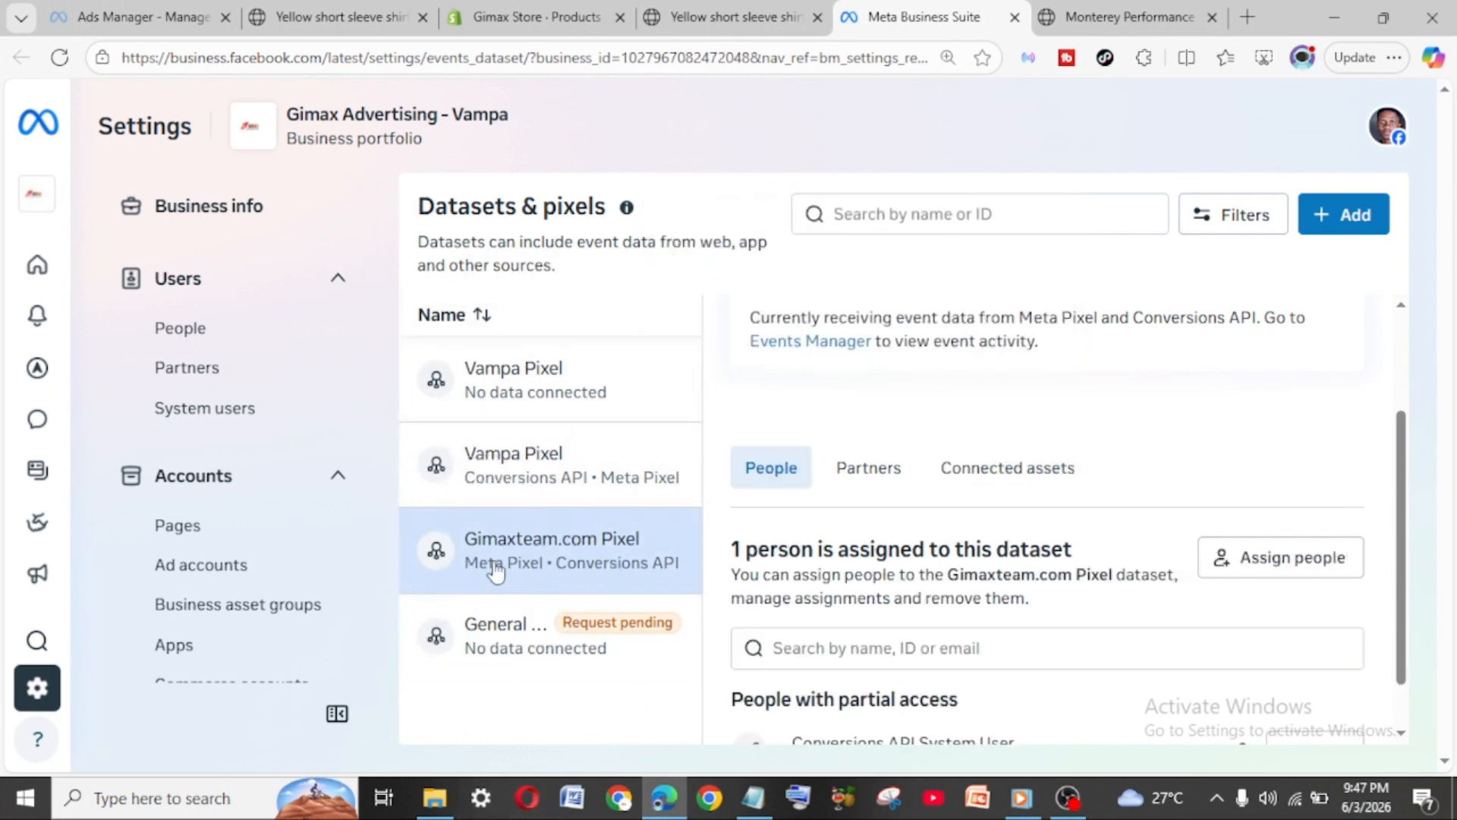
key(ctrl)
key(ctrl)
key(ctrl)
key(ctrl)
key(ctrl)
scroll(496, 570, down, 1)
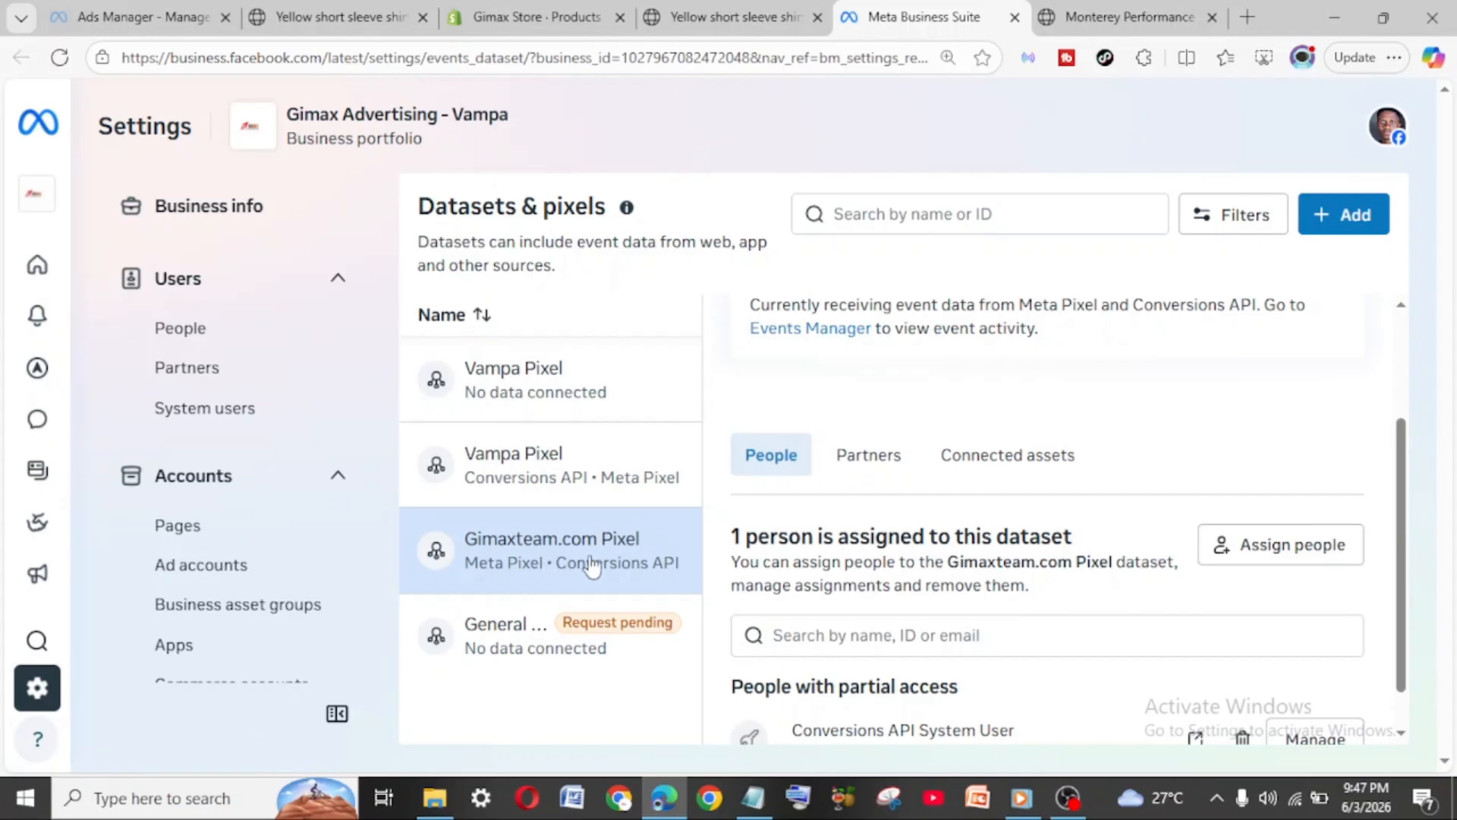
click(1013, 451)
key(ctrl)
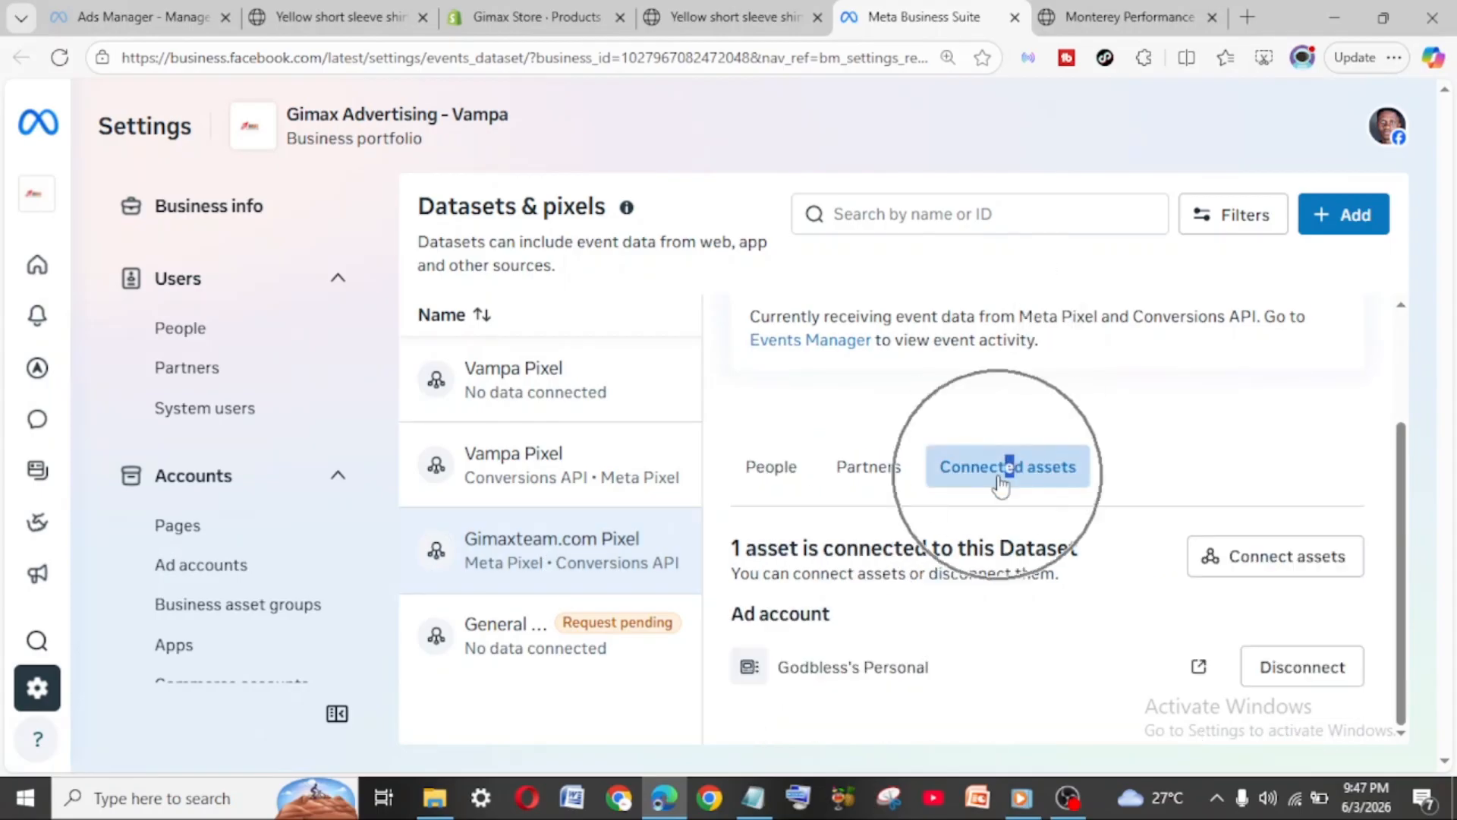
key(ctrl)
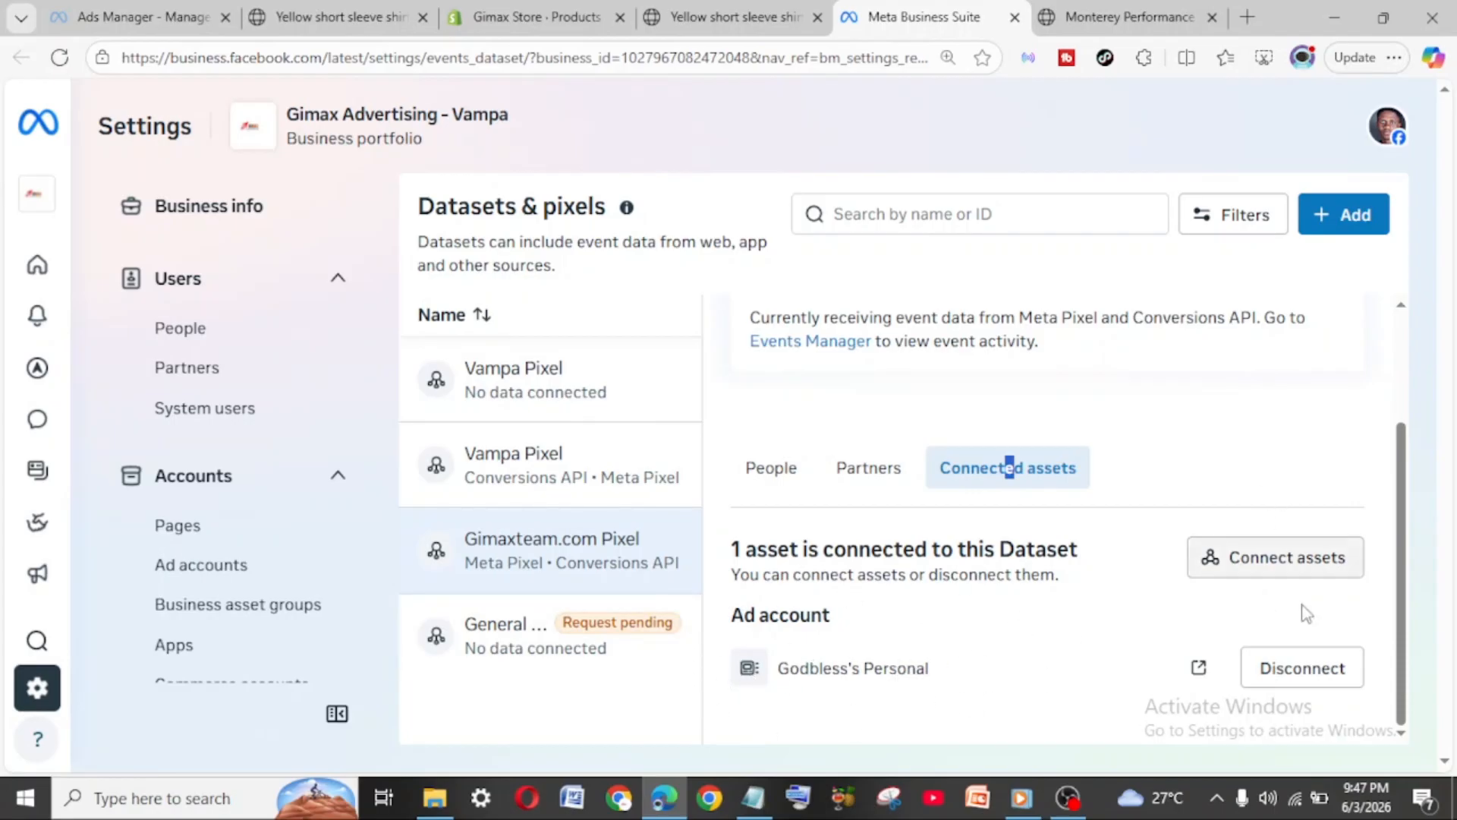
key(ctrl)
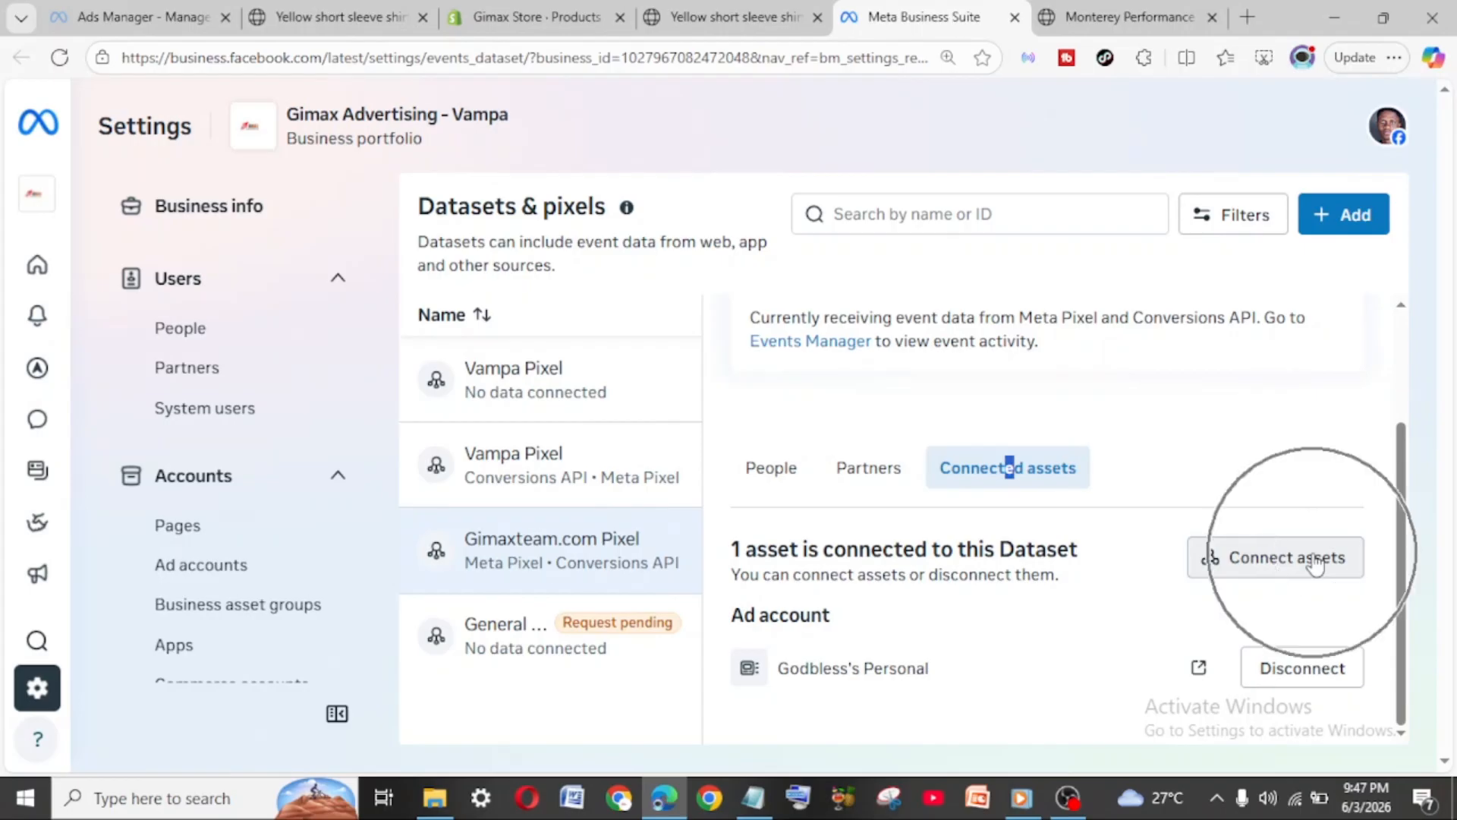
Connect the GImax Advertising Ad Account to the Gimaxteam.com Pixel dataset as another business asset and check it in the connected list
click(1315, 562)
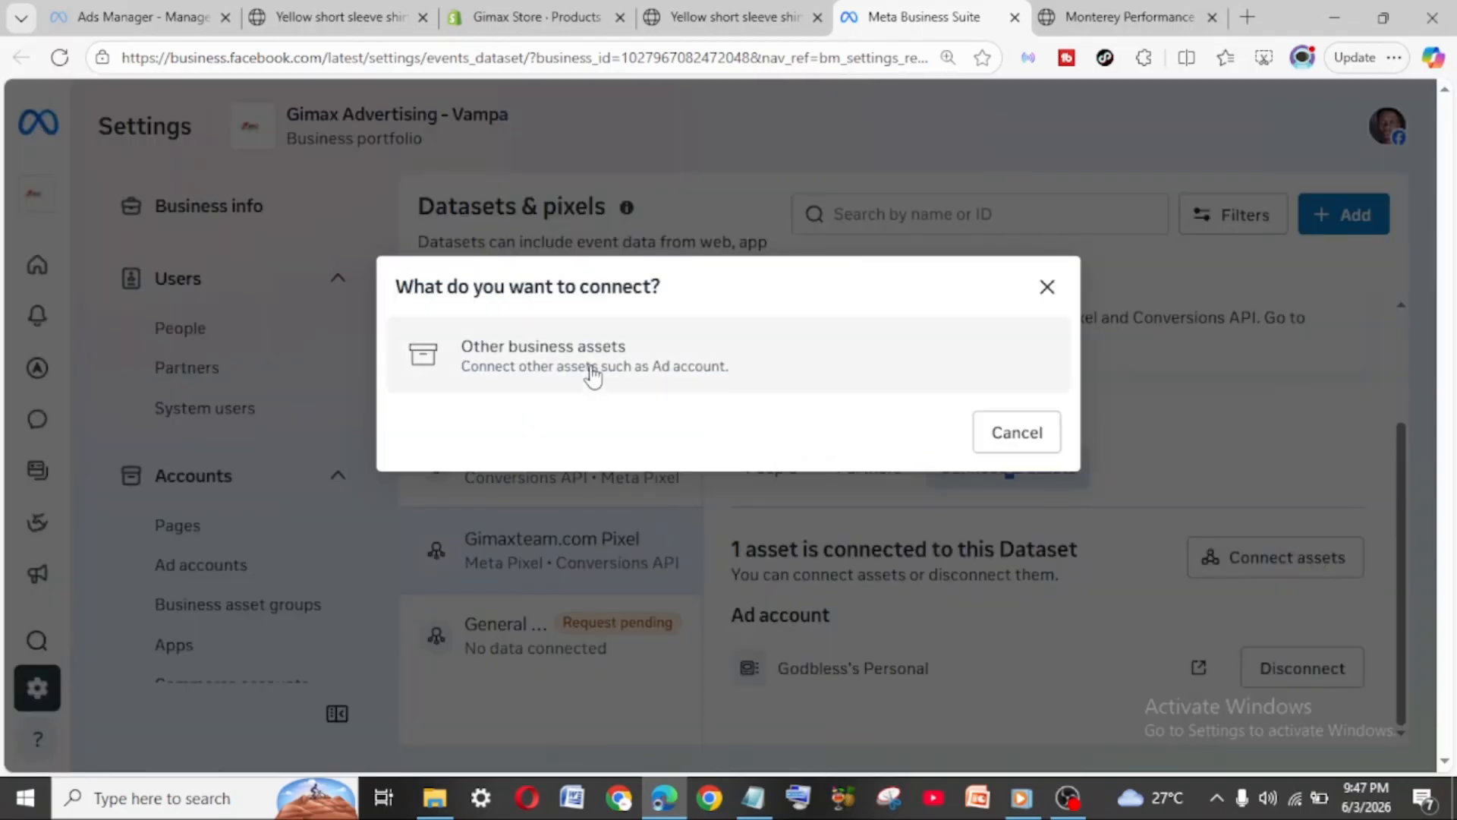
key(ctrl)
click(562, 372)
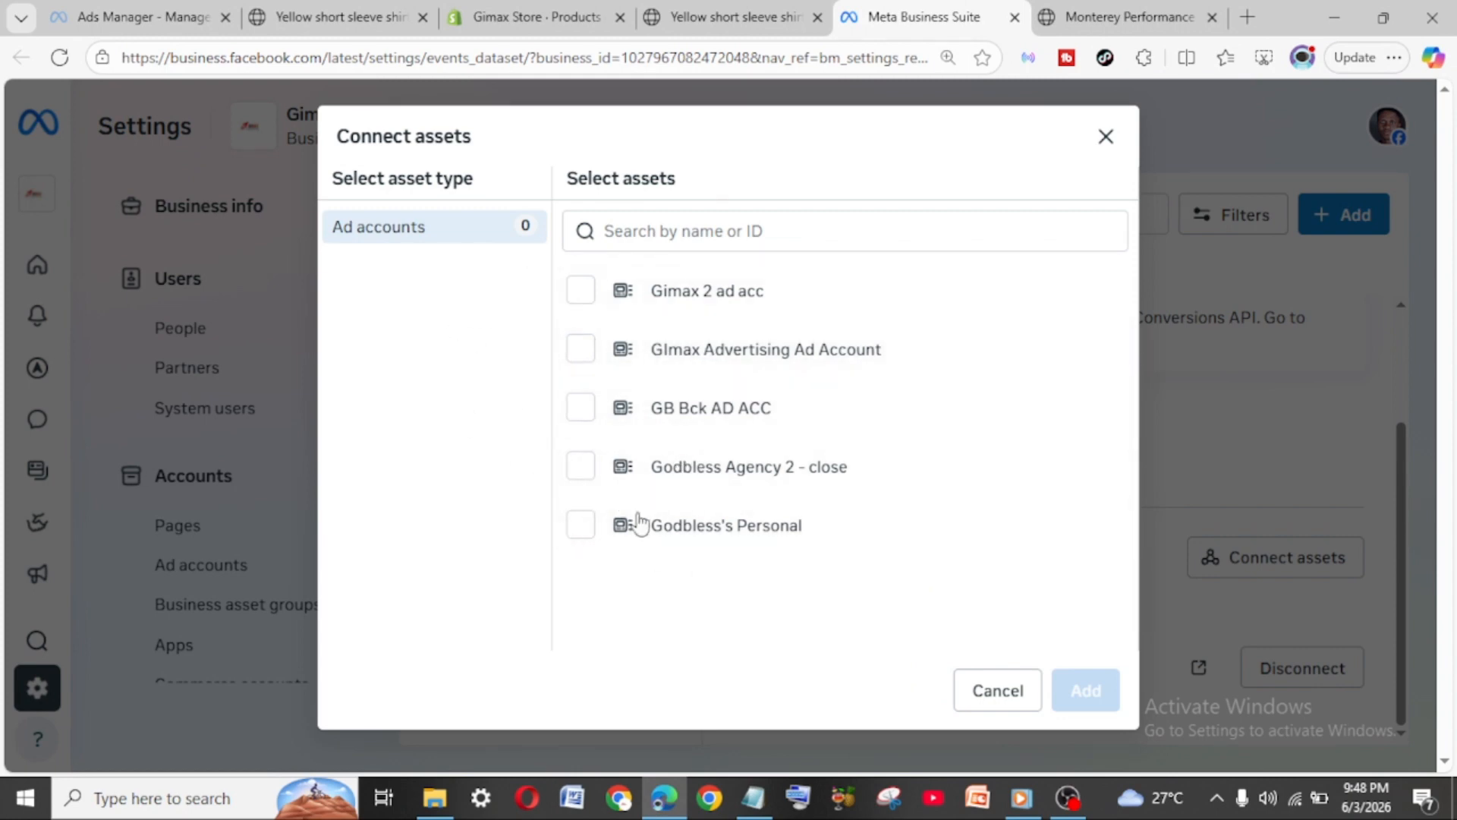
click(586, 351)
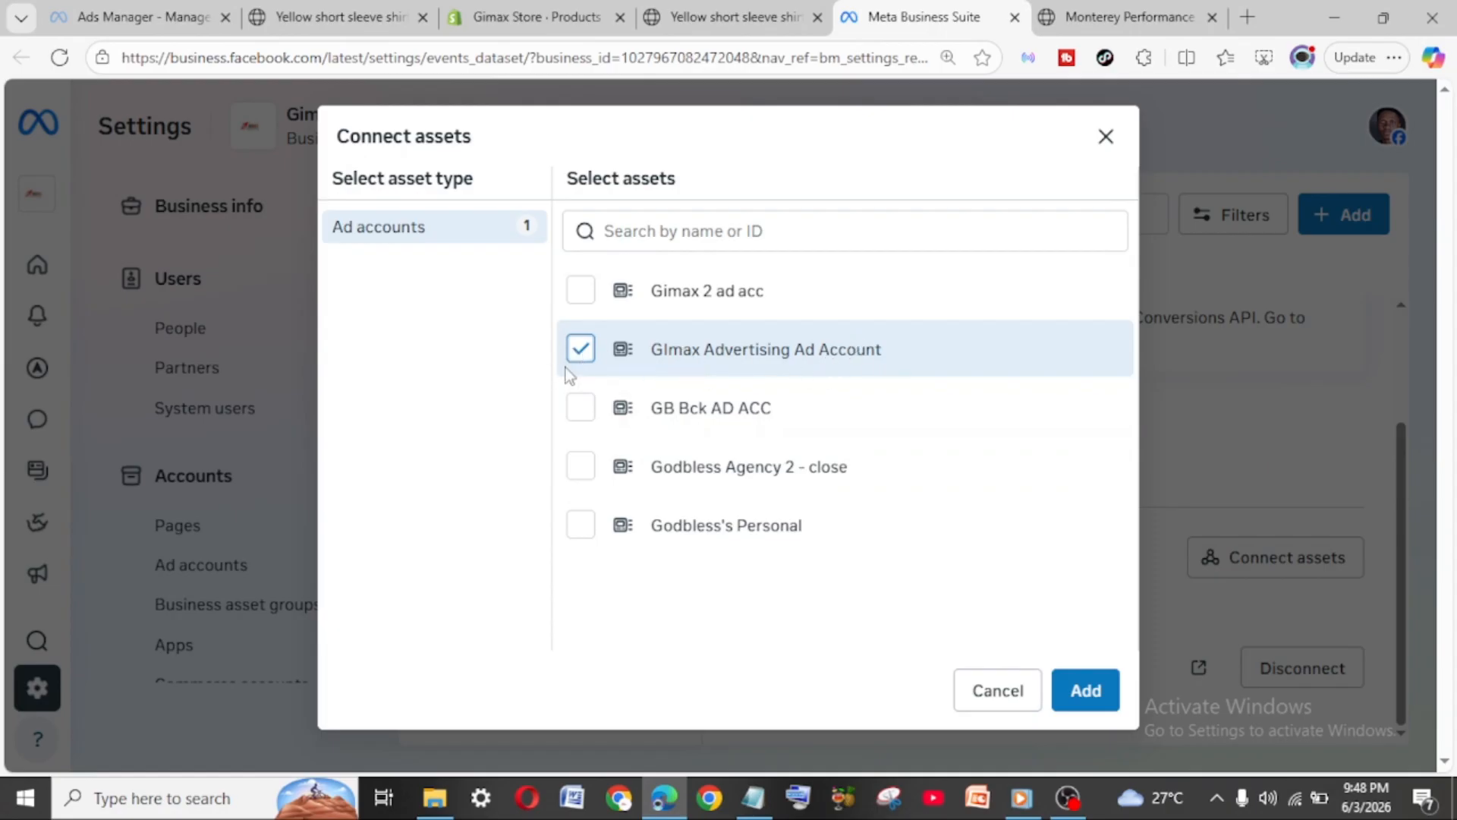
click(1100, 687)
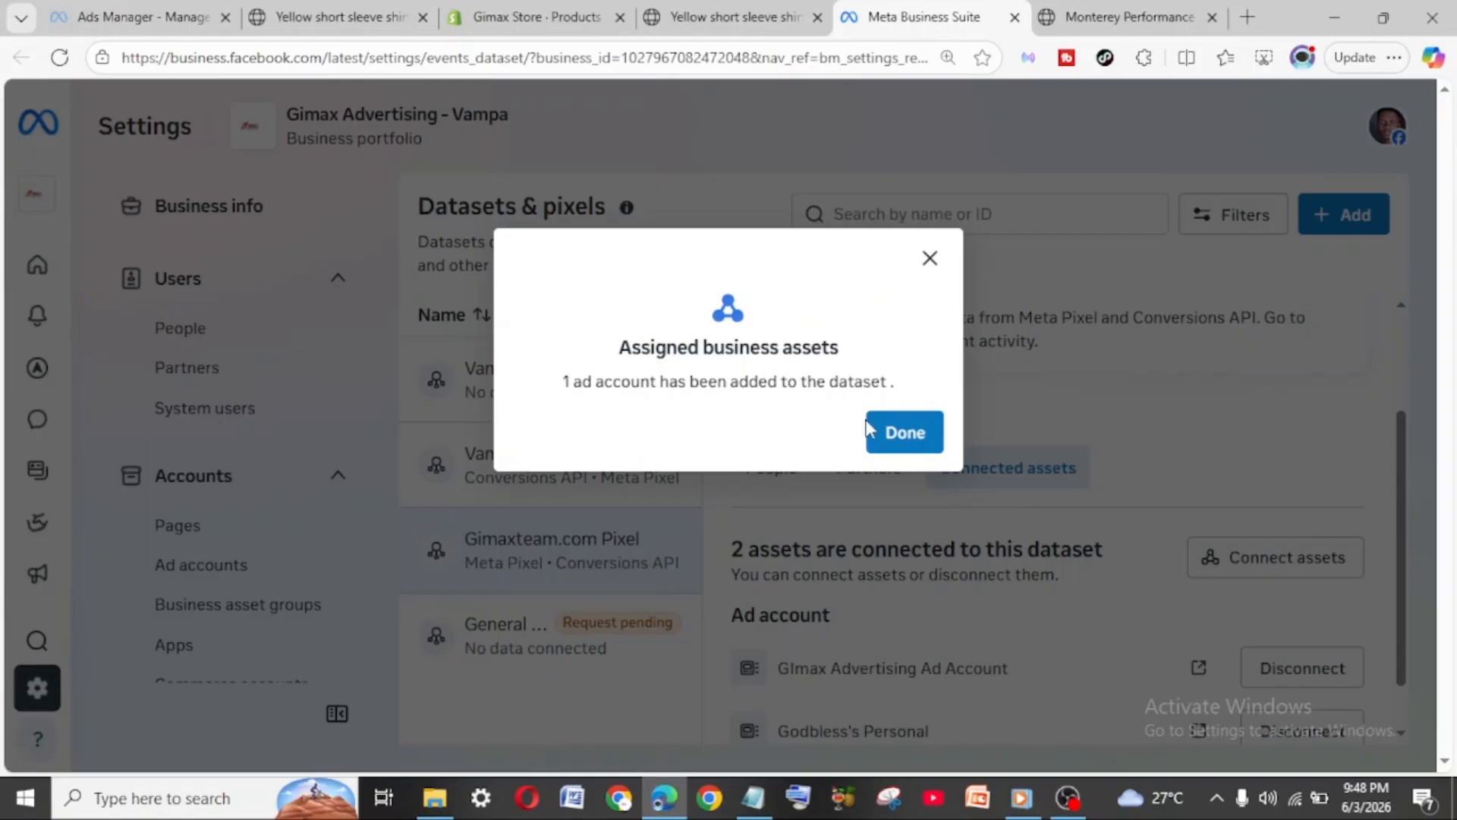
click(901, 431)
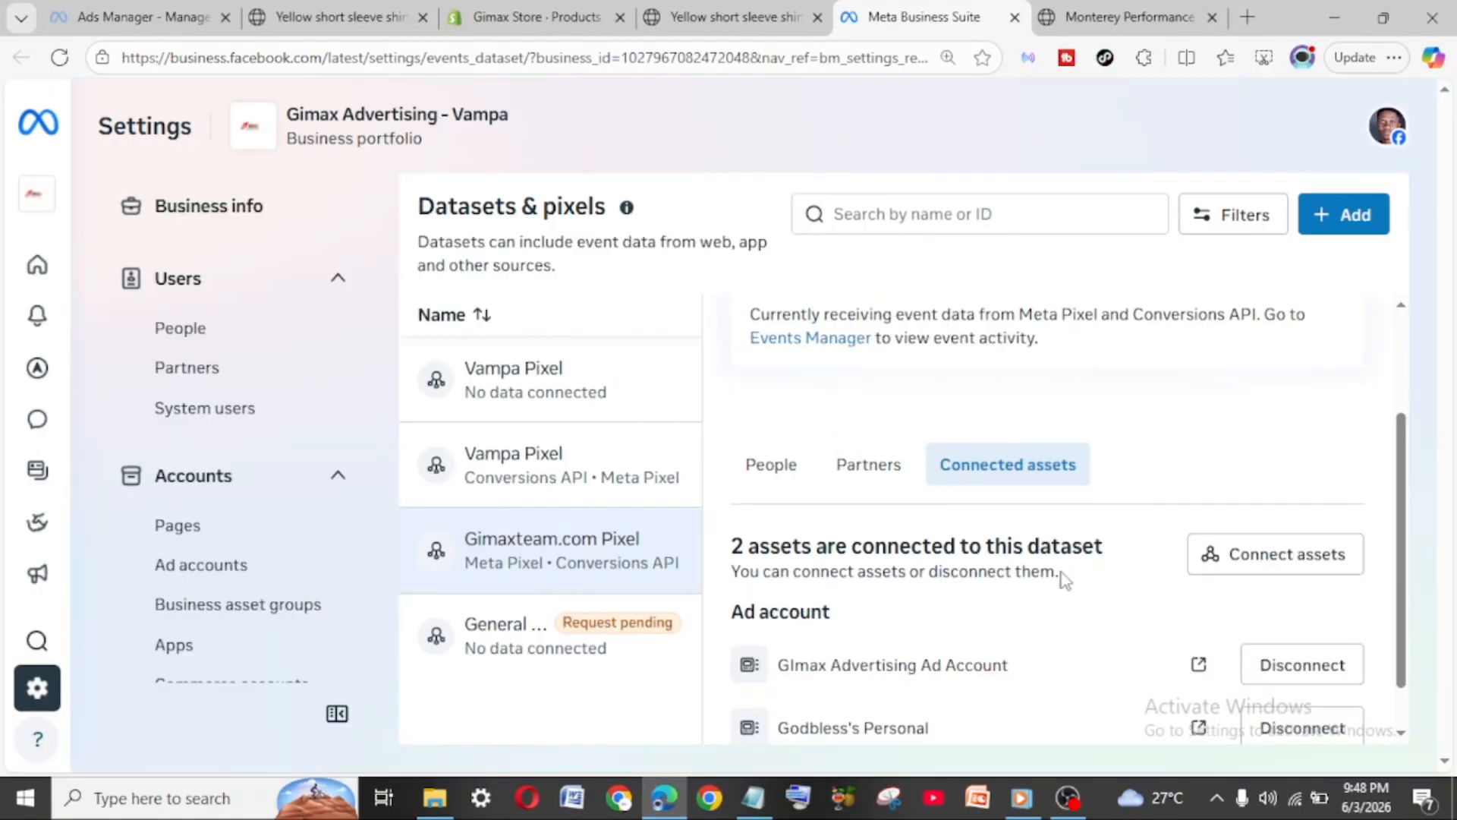
scroll(1057, 576, down, 1)
drag(778, 604, 1006, 612)
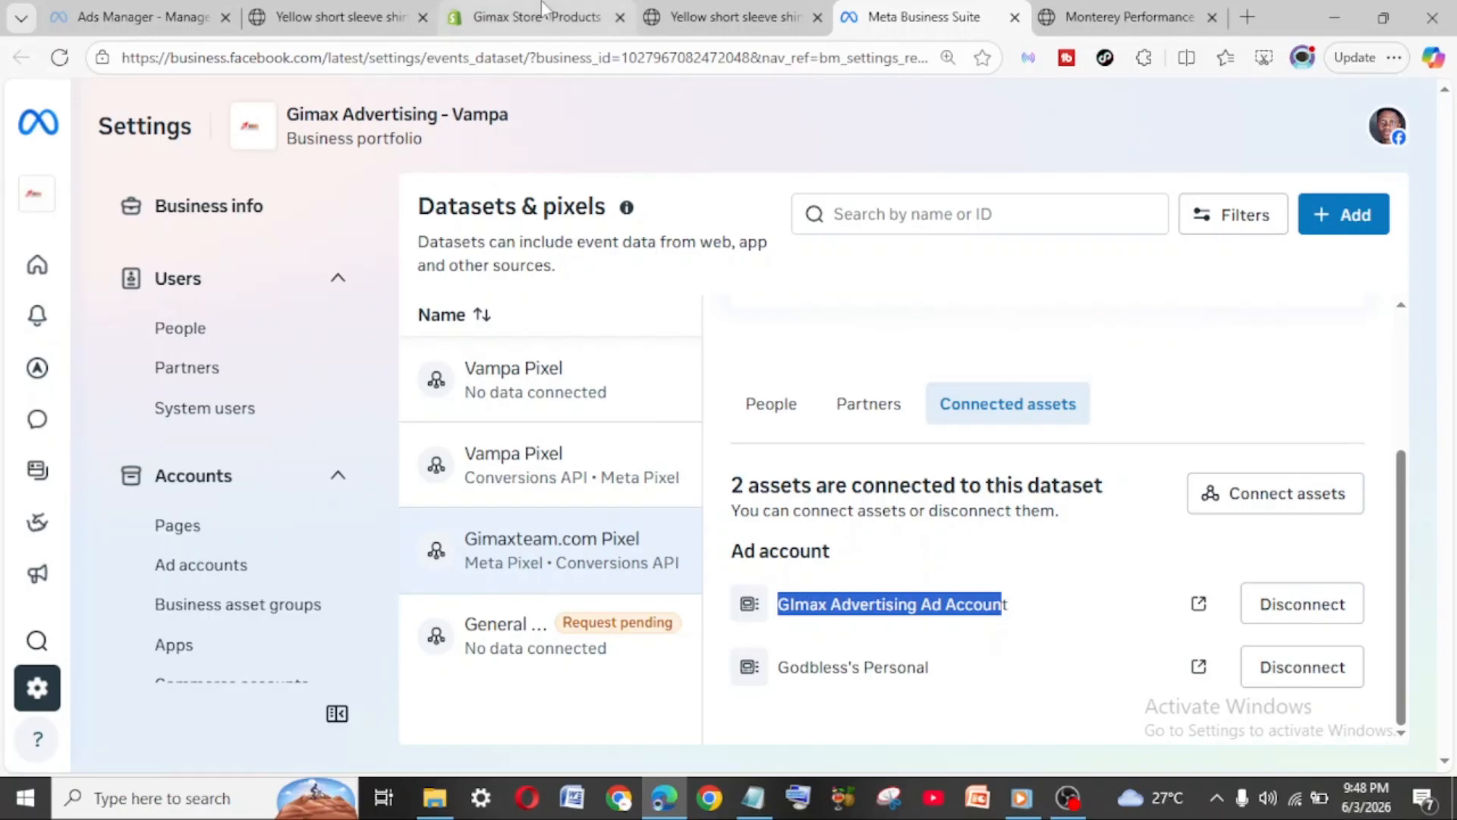
Open the Gimaxteam.com Pixel dataset in Events Manager and review the events listed in its overview
mouse_move(731, 8)
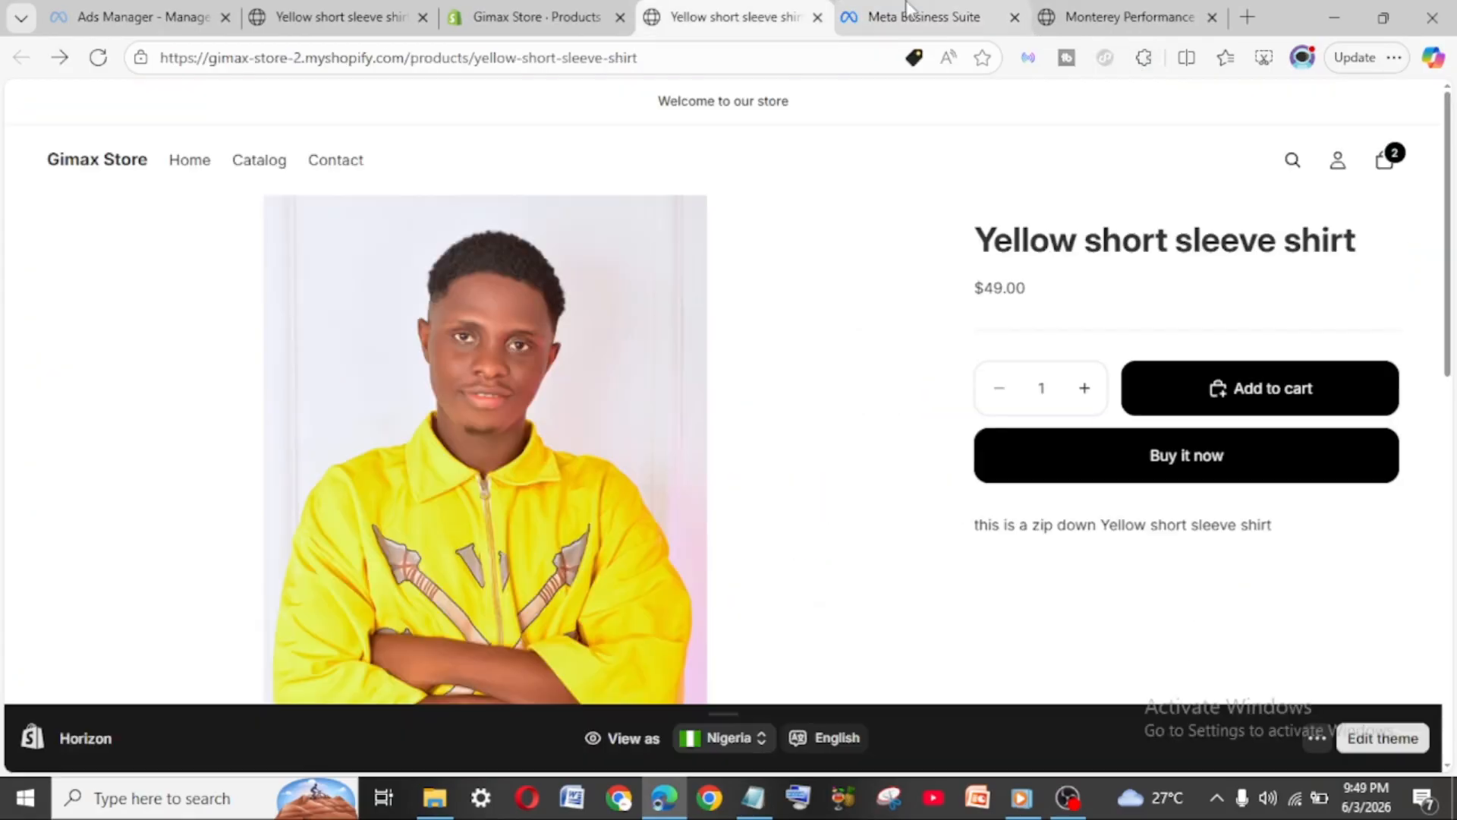
click(911, 9)
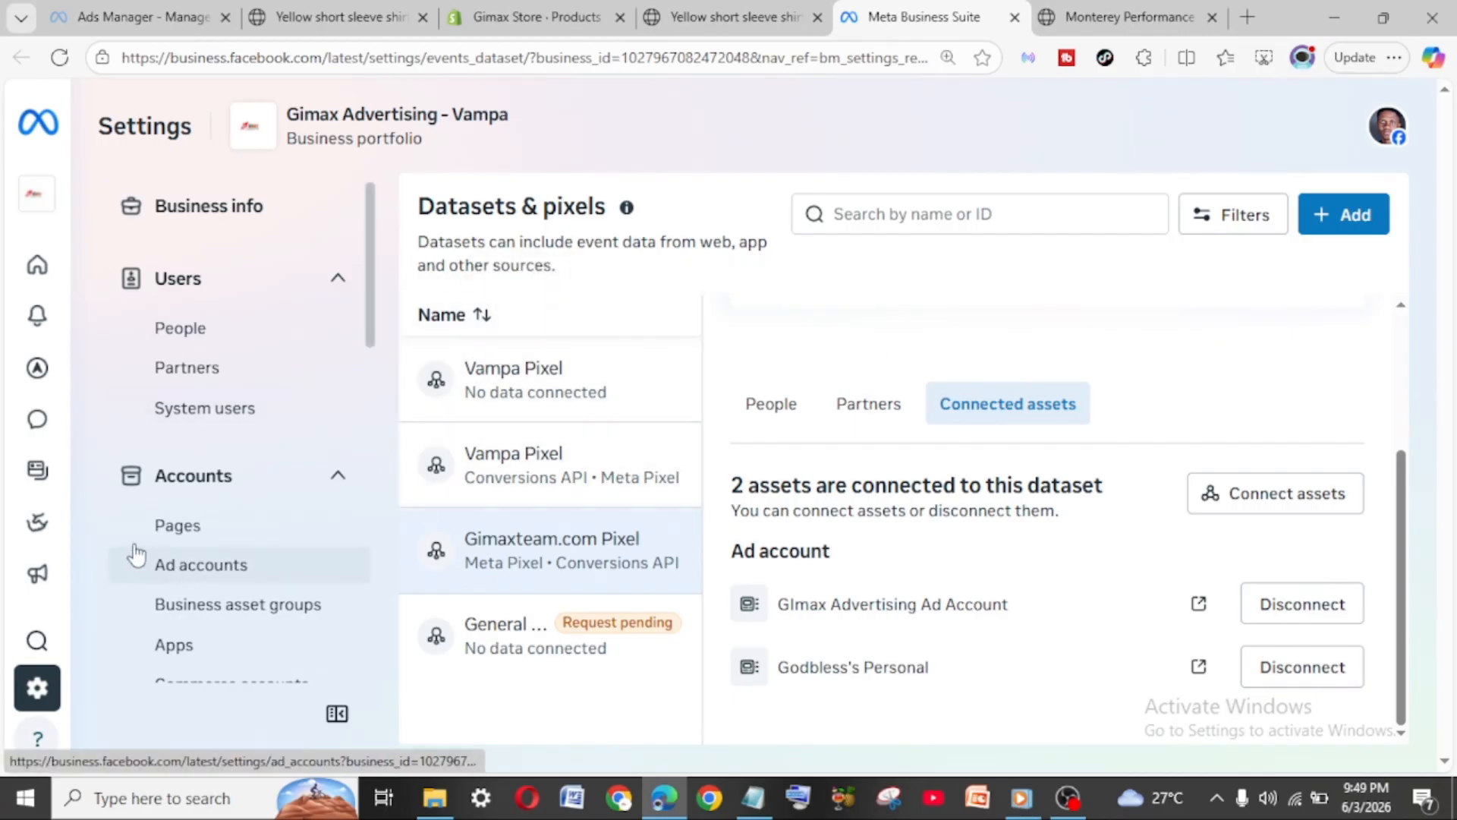
scroll(16, 378, down, 3)
mouse_move(8, 389)
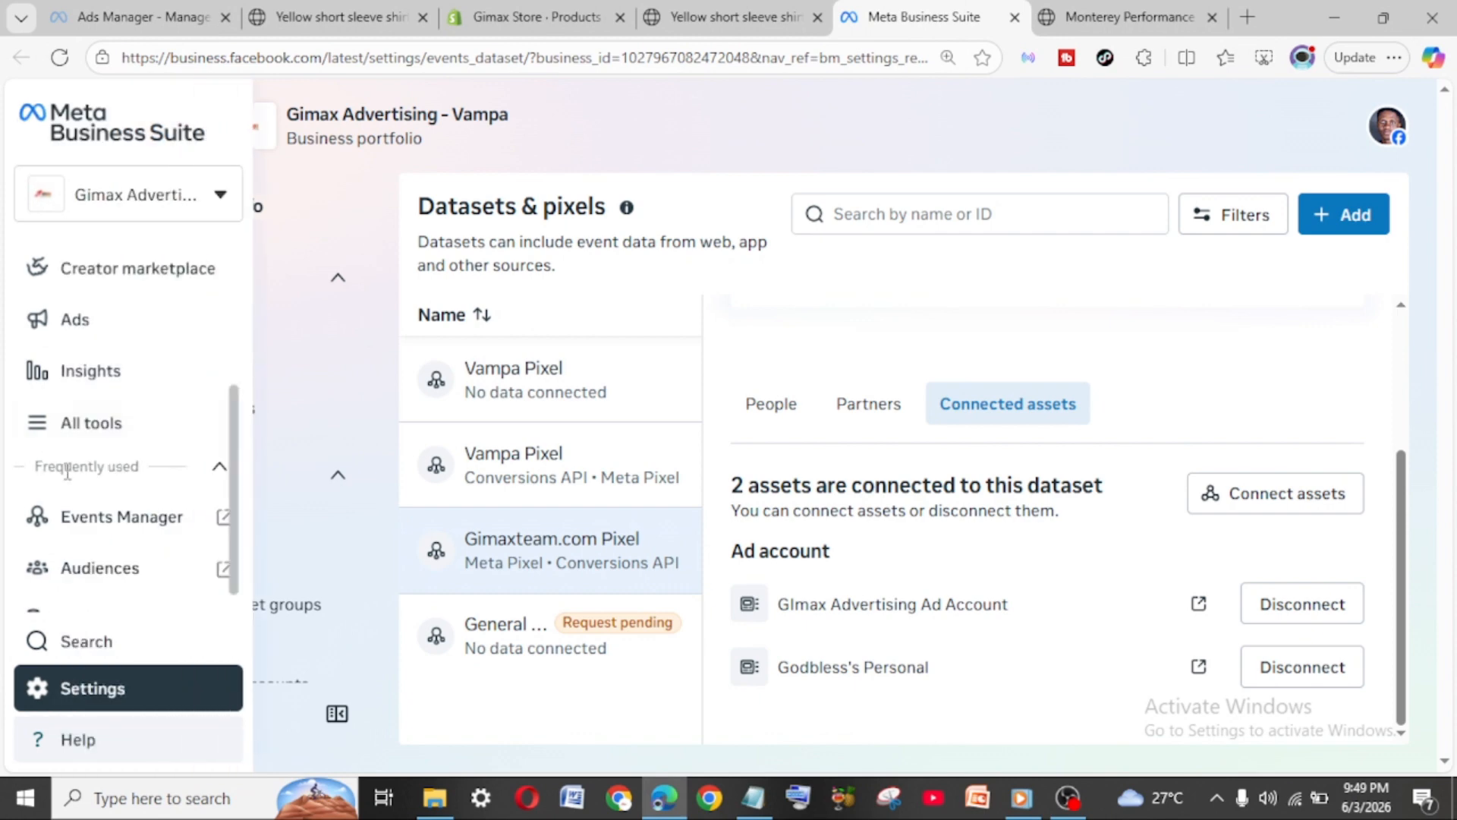
click(148, 523)
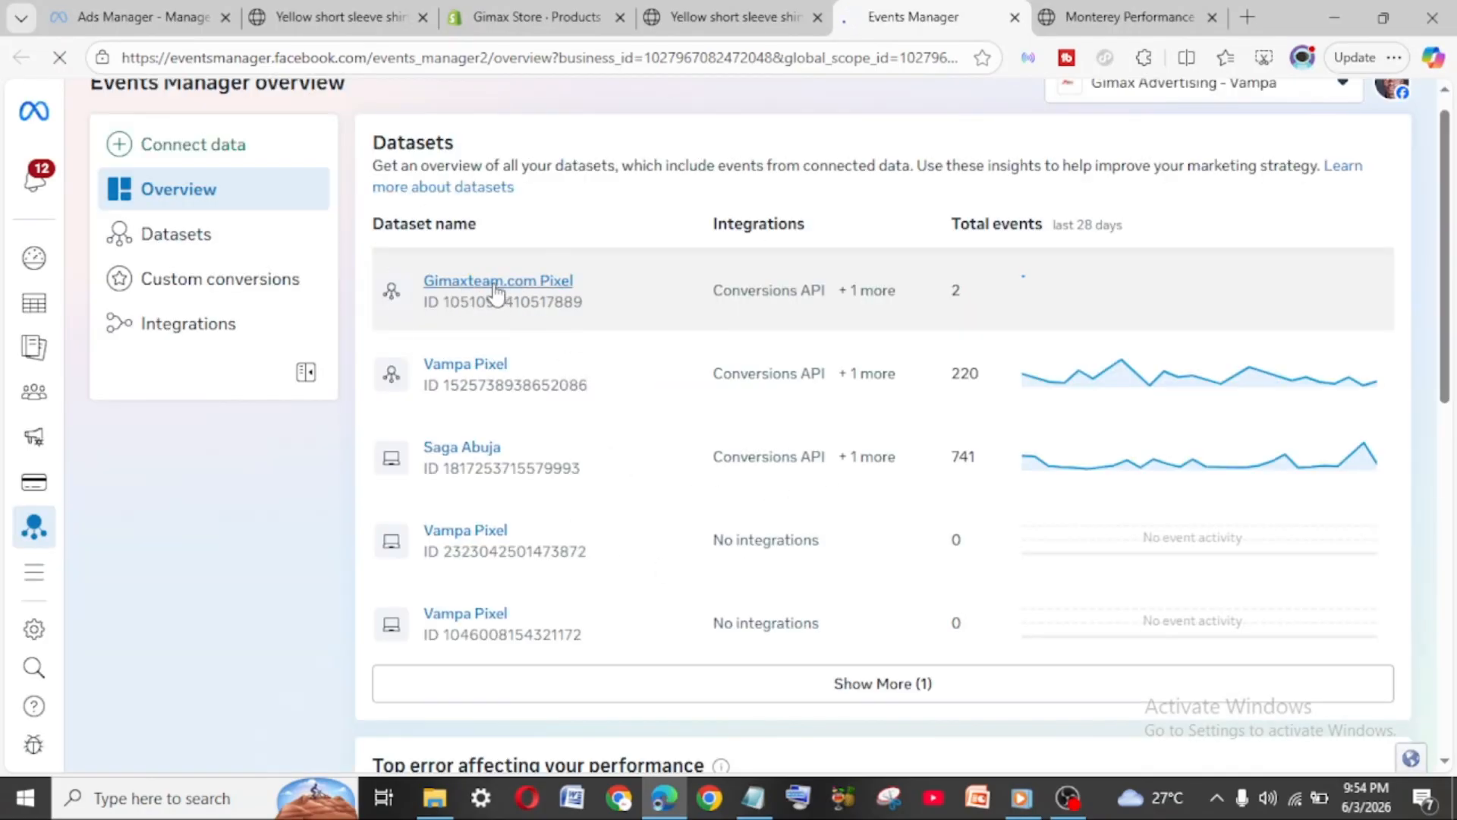
click(495, 287)
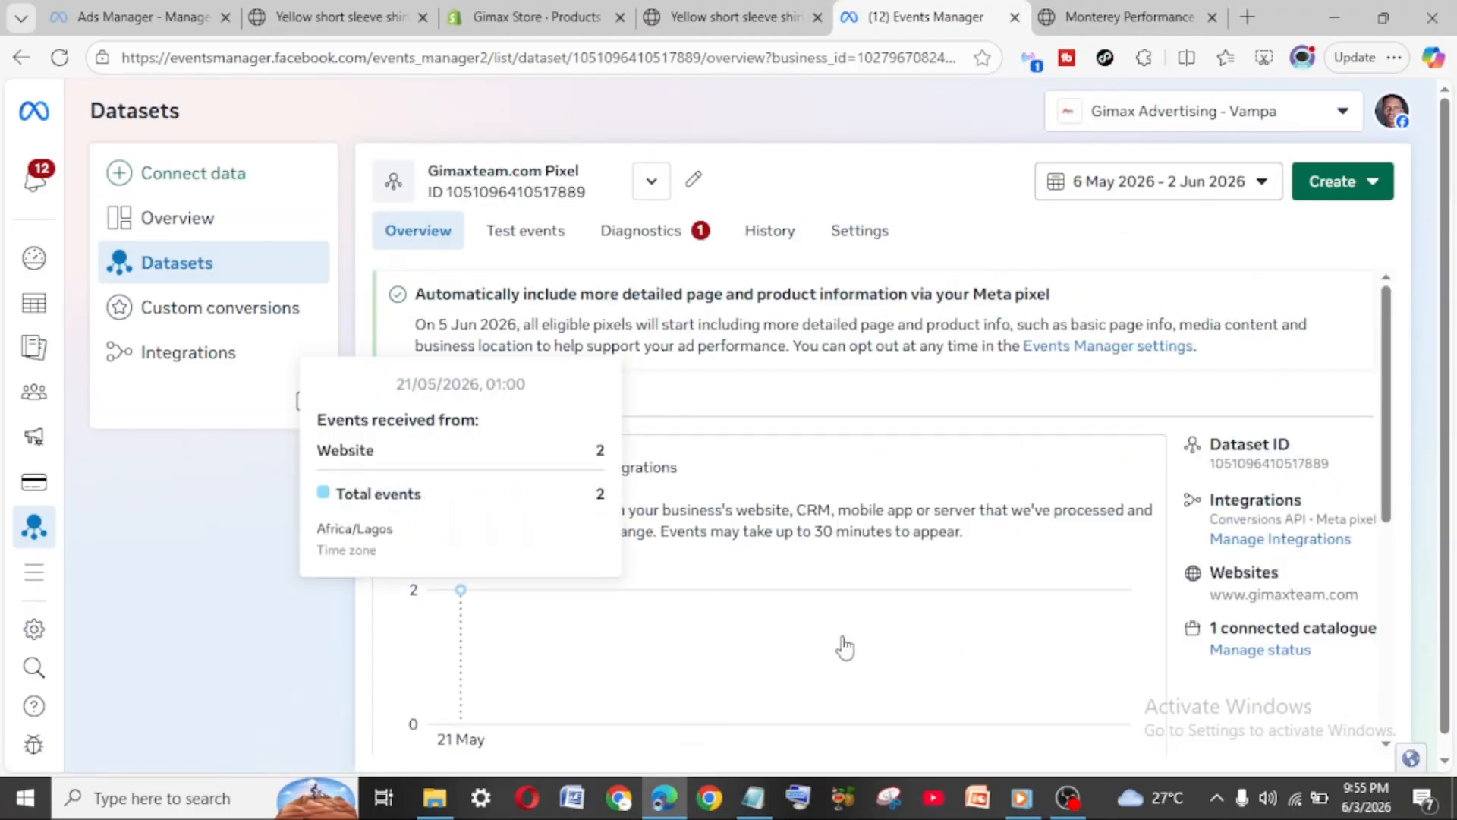
scroll(845, 645, down, 5)
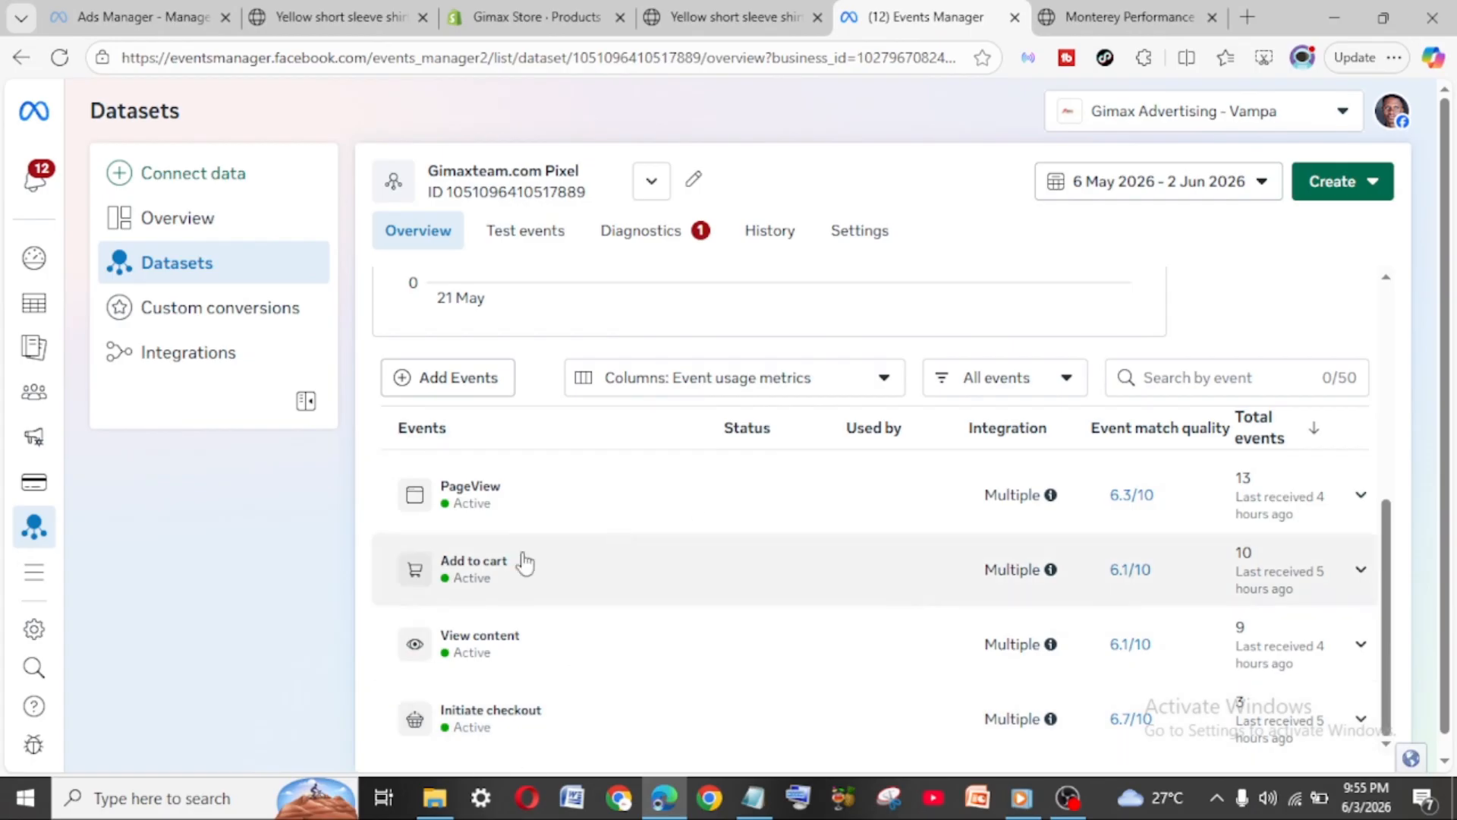
scroll(649, 625, down, 1)
scroll(650, 625, up, 1)
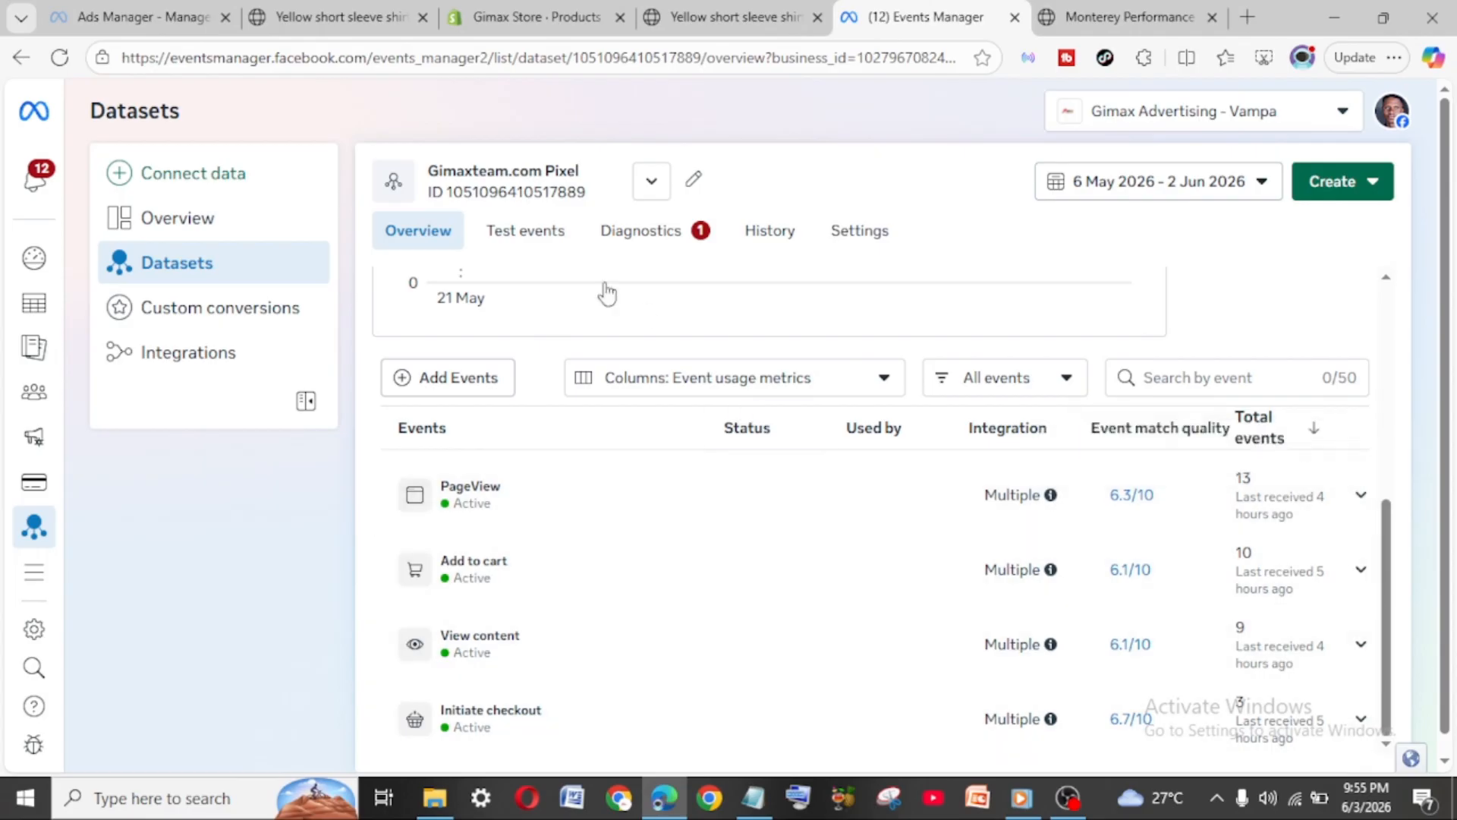
Open event testing for the Gimaxteam.com Pixel and choose Website as the marketing channel
click(526, 251)
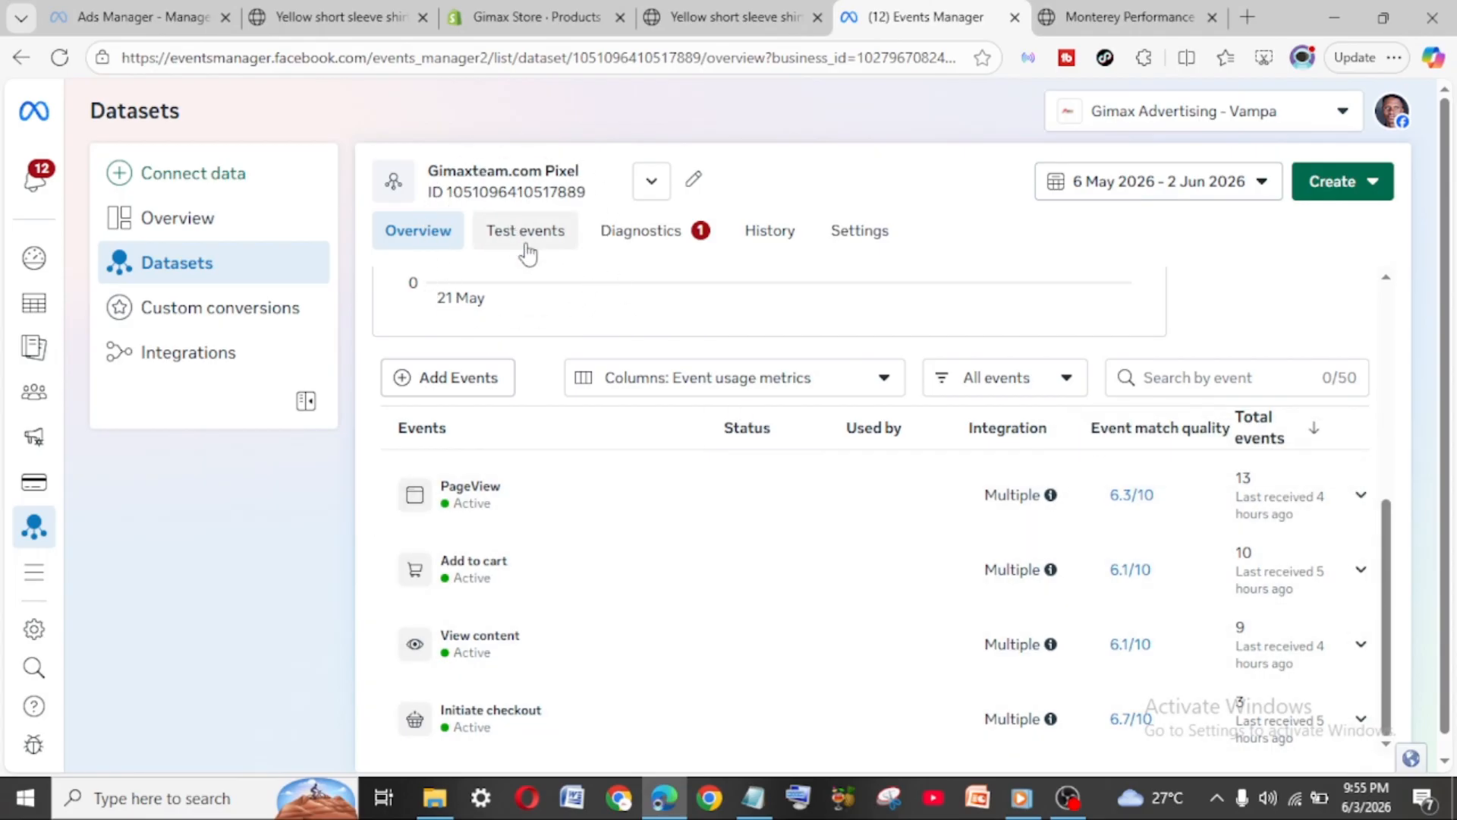
click(527, 254)
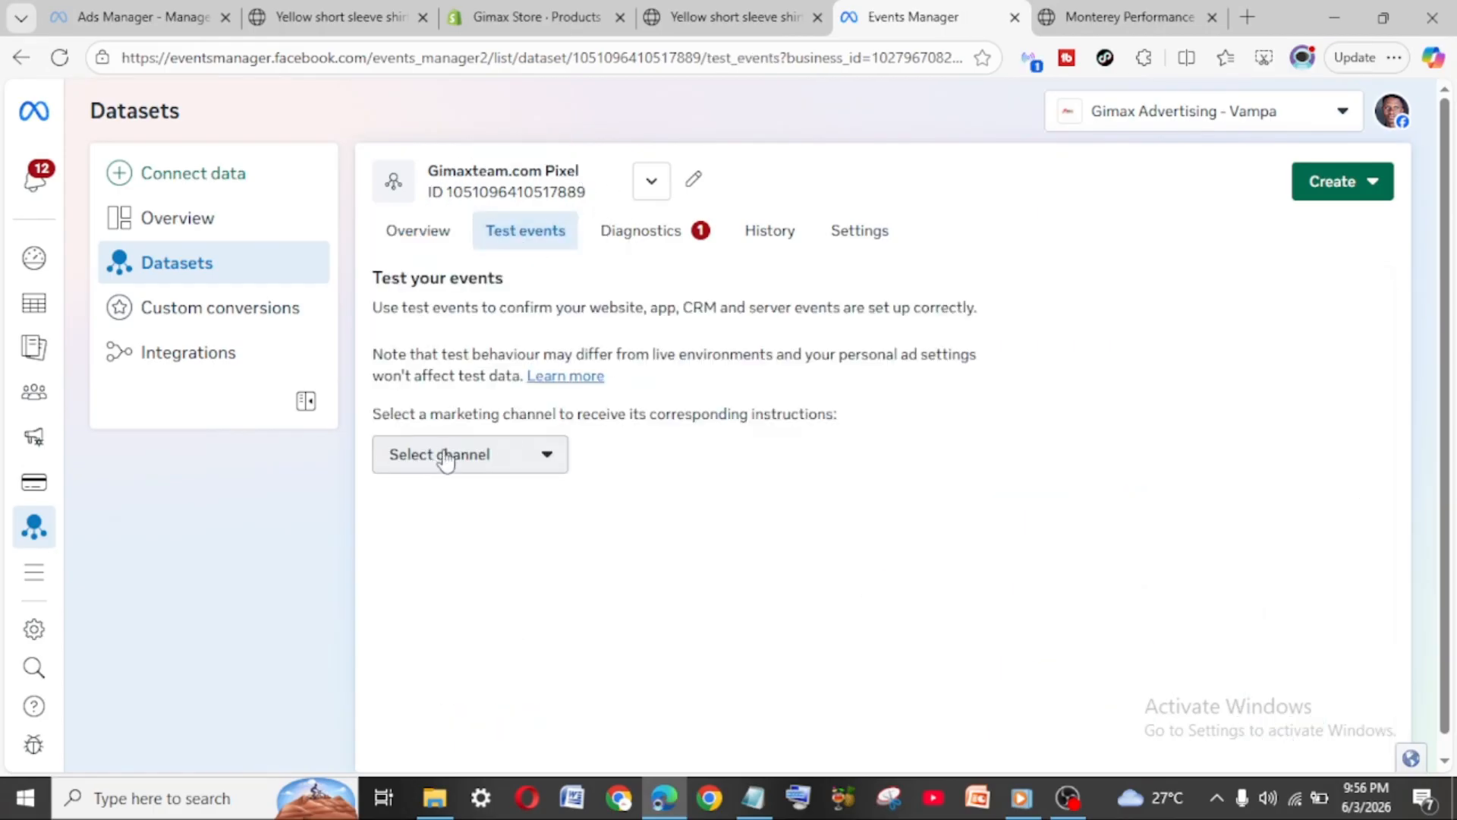
click(545, 464)
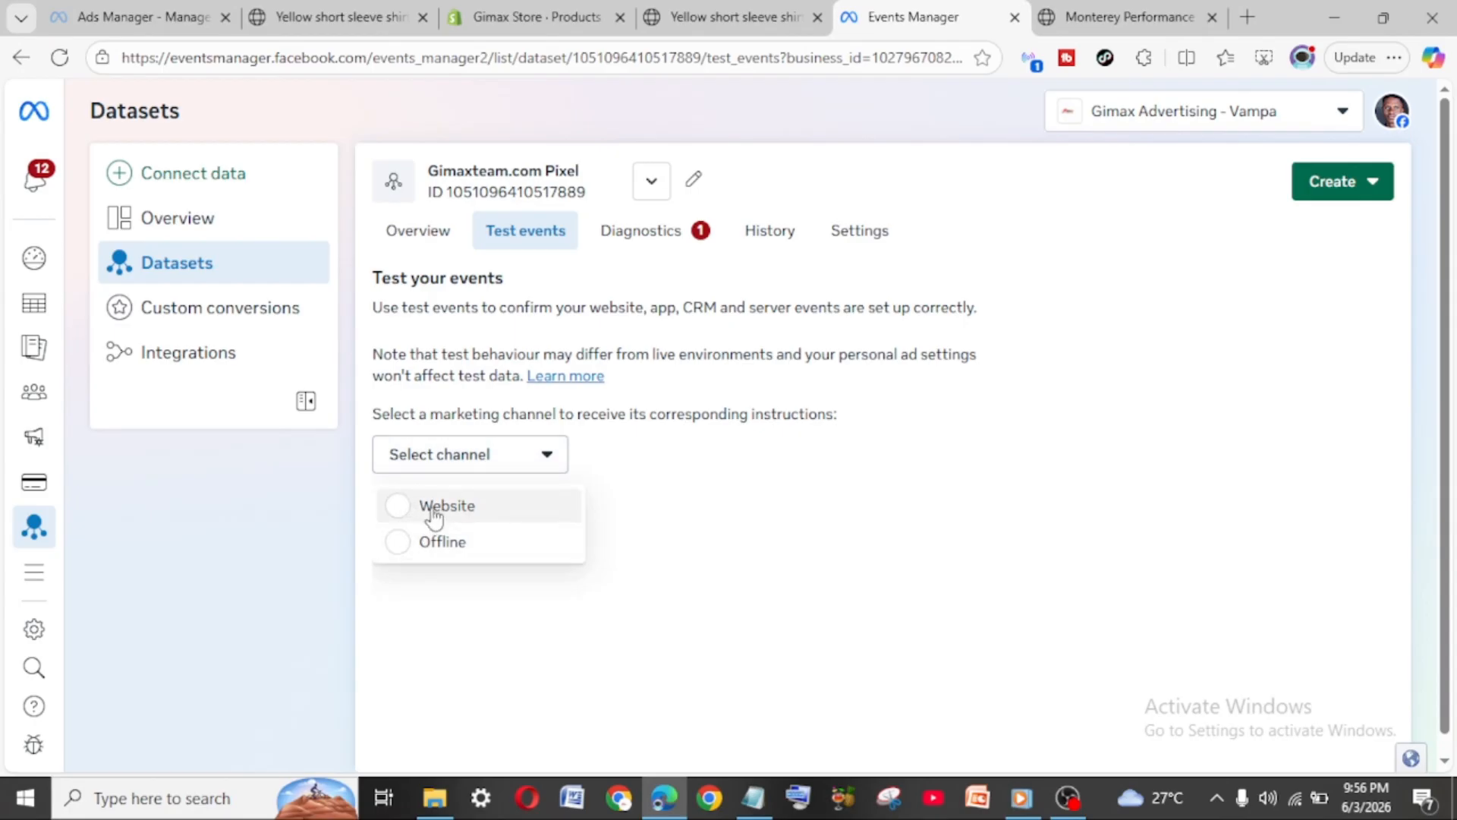
click(434, 509)
scroll(744, 595, down, 1)
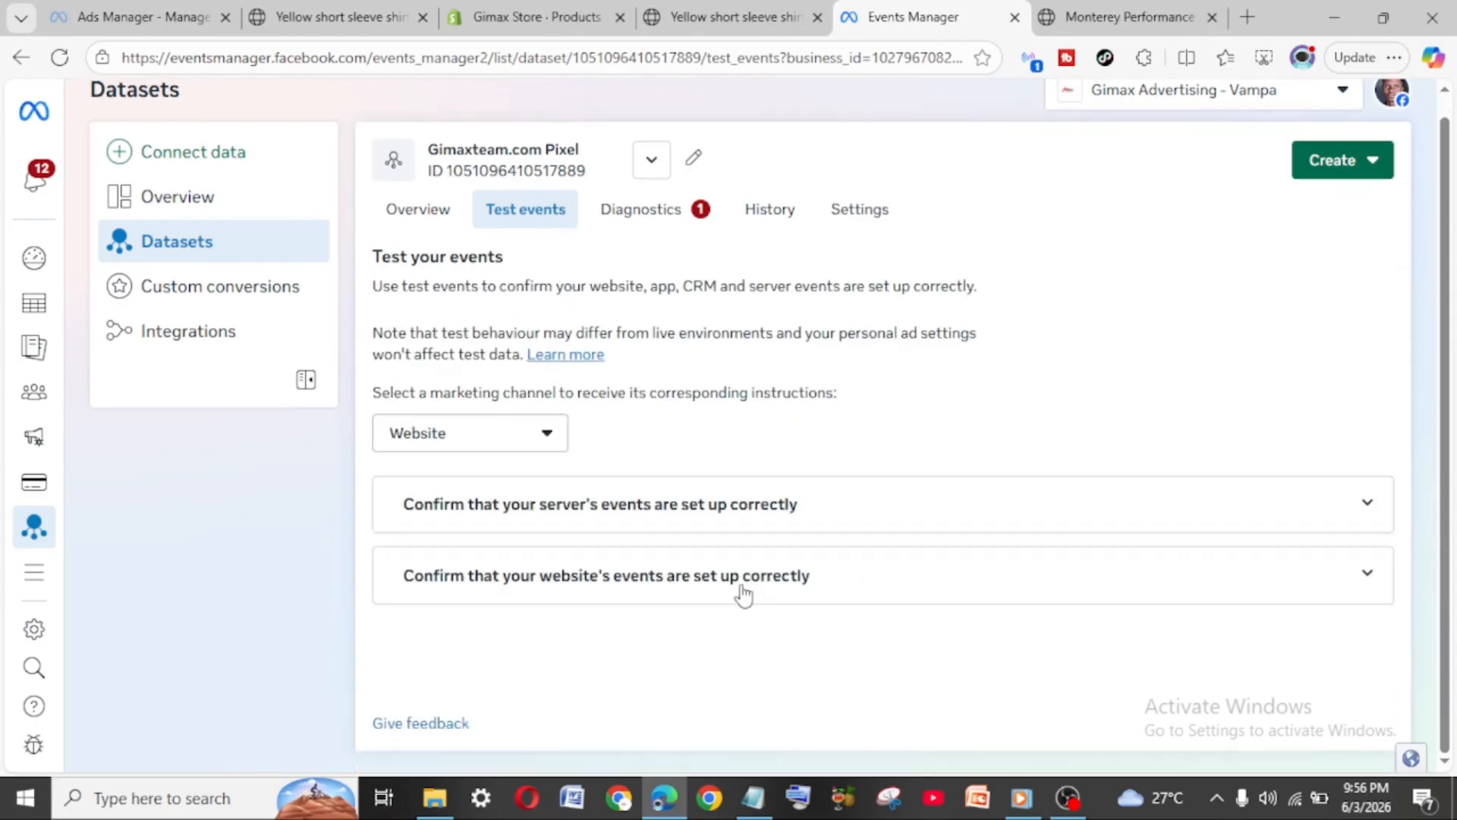
click(528, 592)
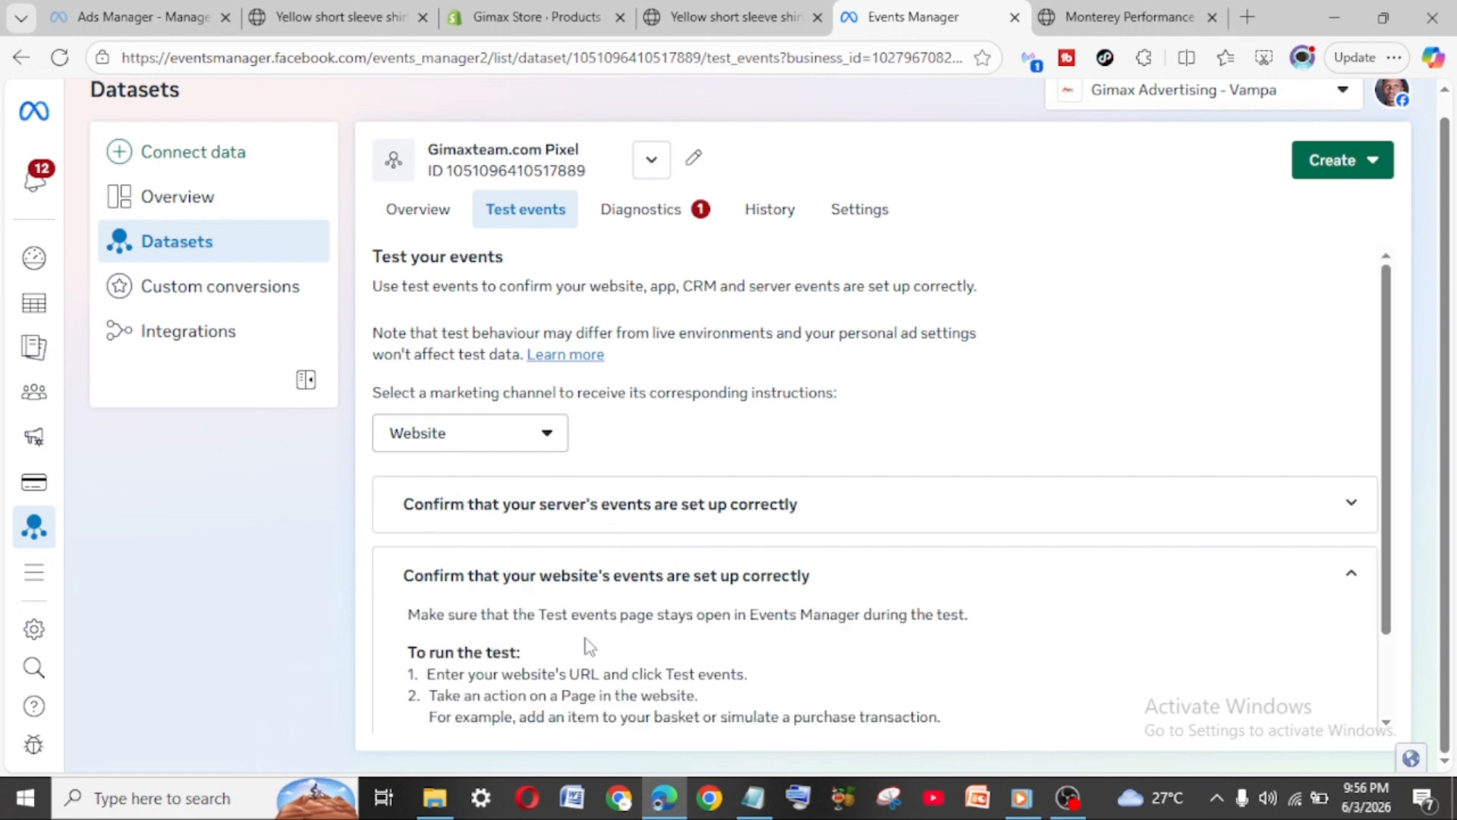
scroll(588, 645, down, 1)
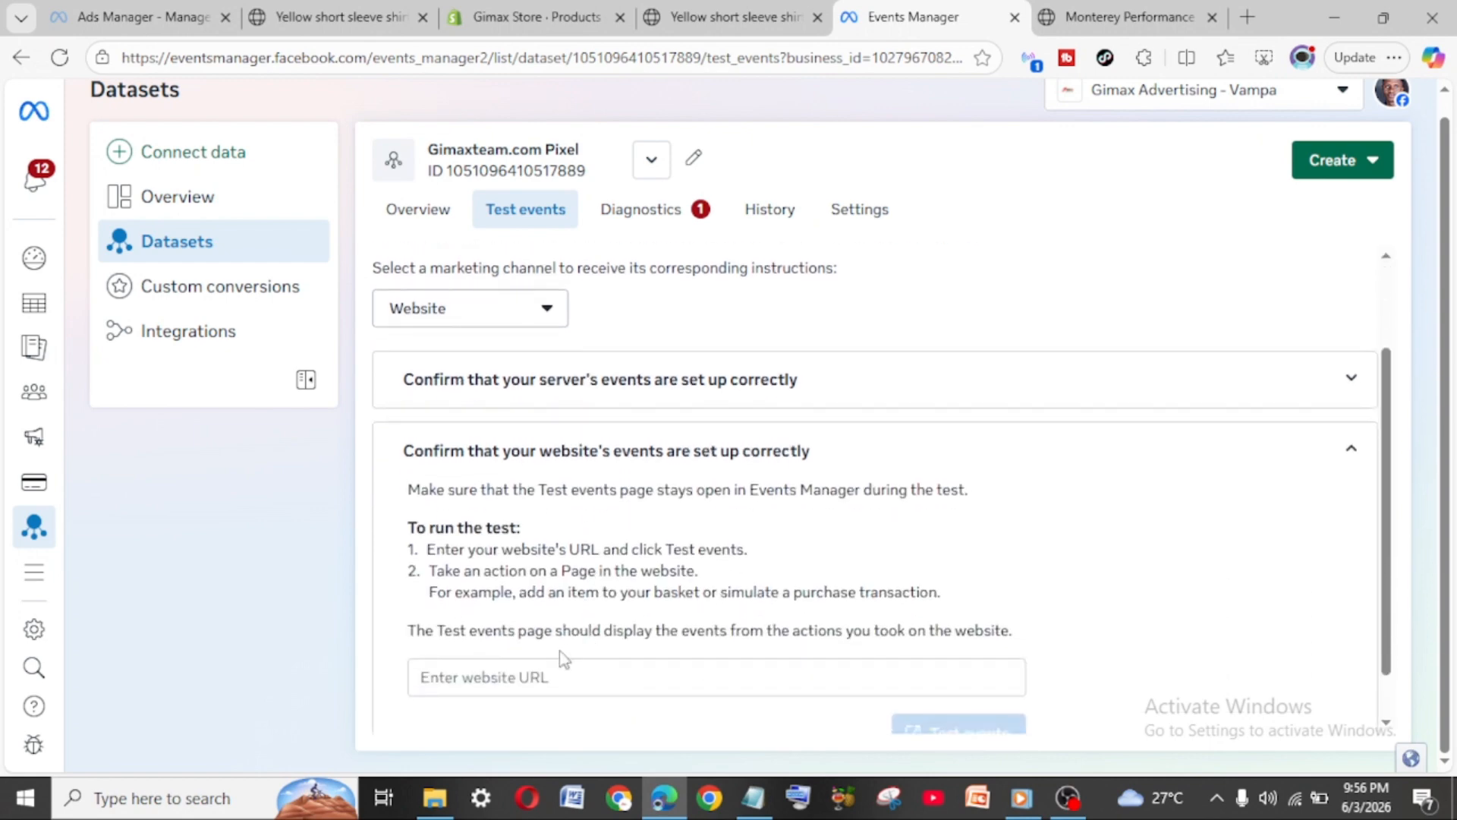
click(528, 673)
text(https://gimax-store-2.myshopify.com/)
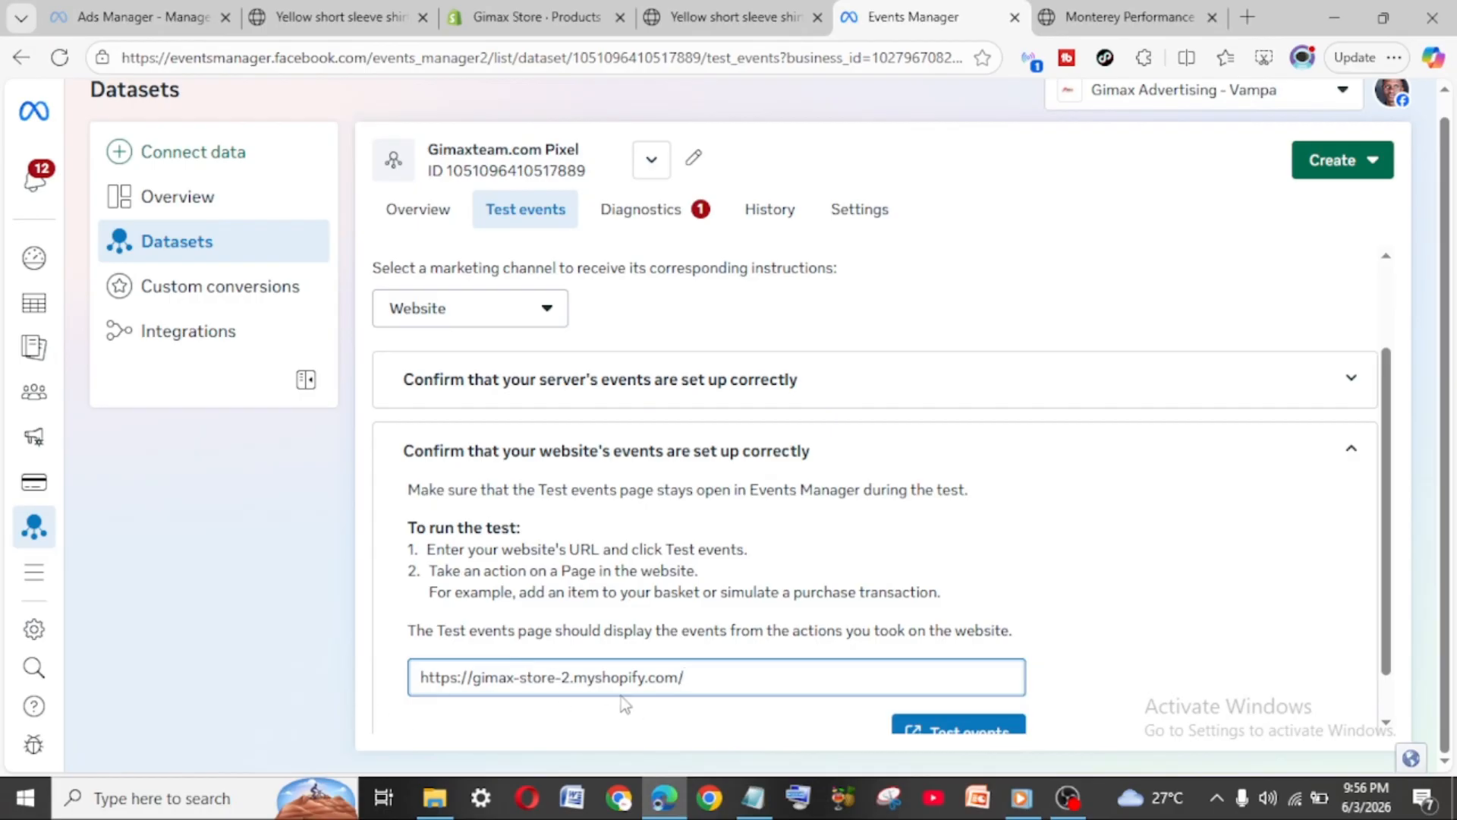
scroll(624, 705, down, 1)
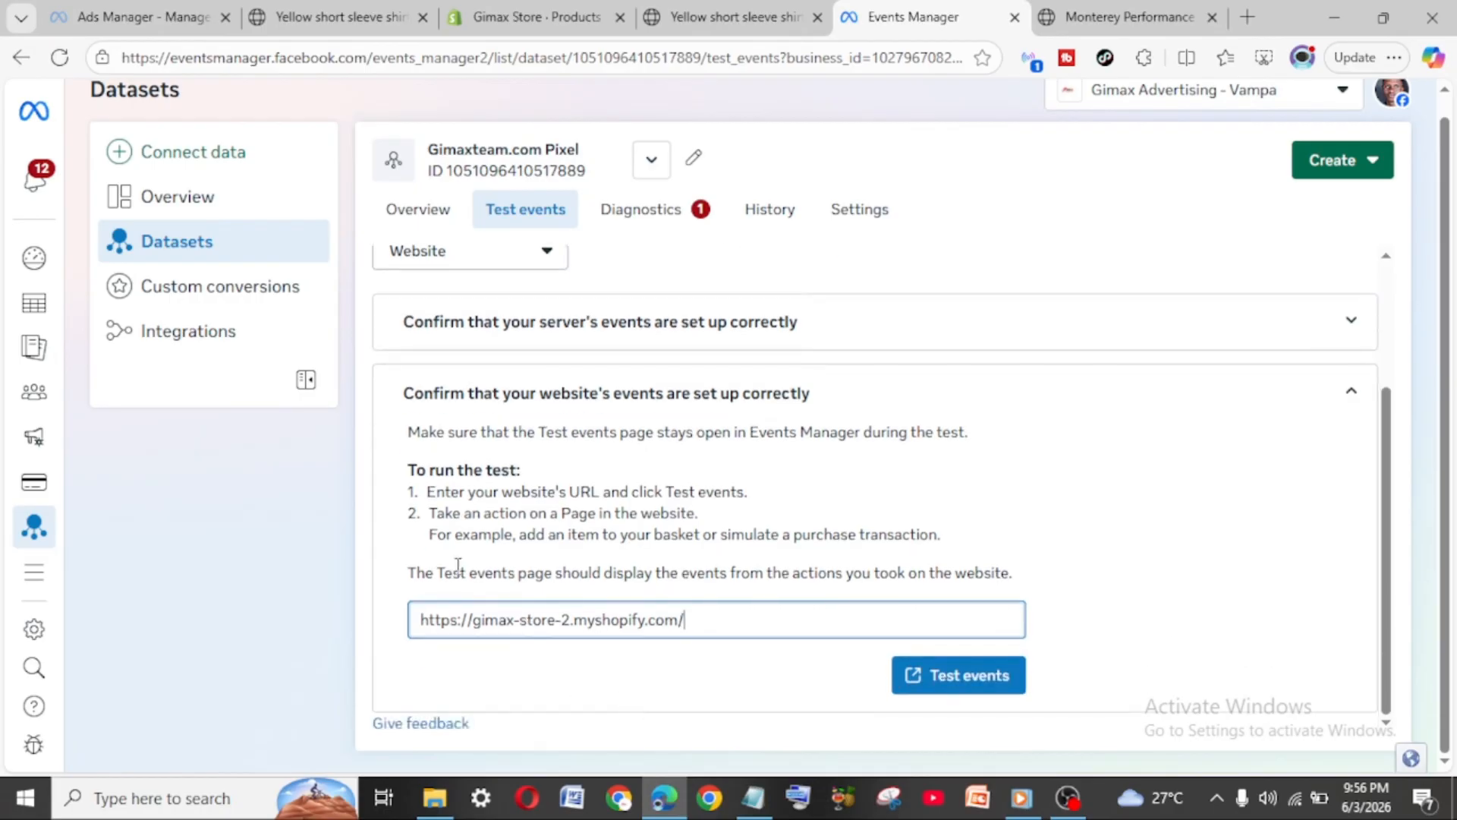
click(993, 682)
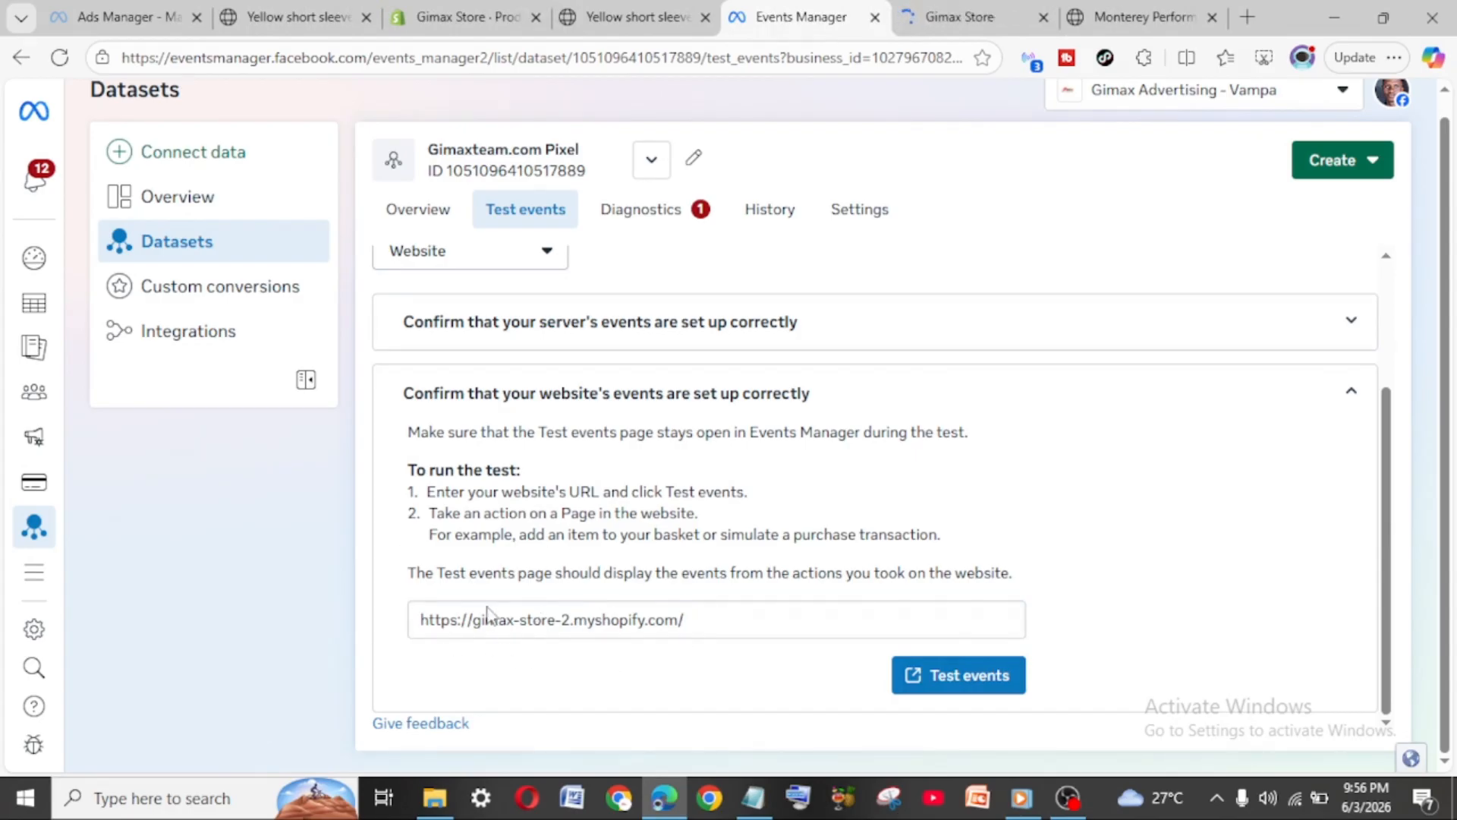
click(979, 681)
Switch to the opened Gimax Store page, browse its products to generate activity, and open Meta Pixel Helper there
click(952, 9)
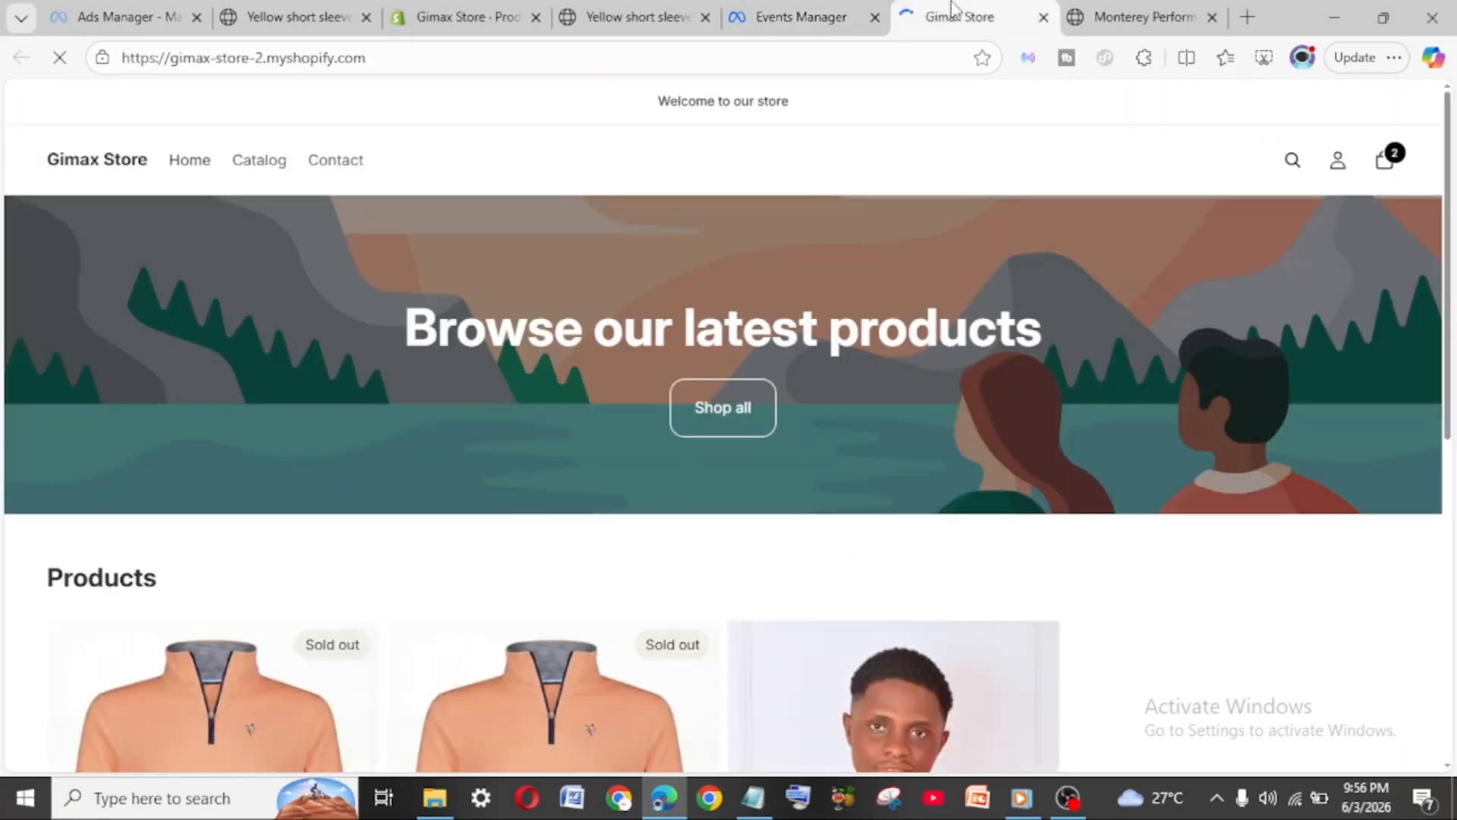
scroll(659, 493, down, 3)
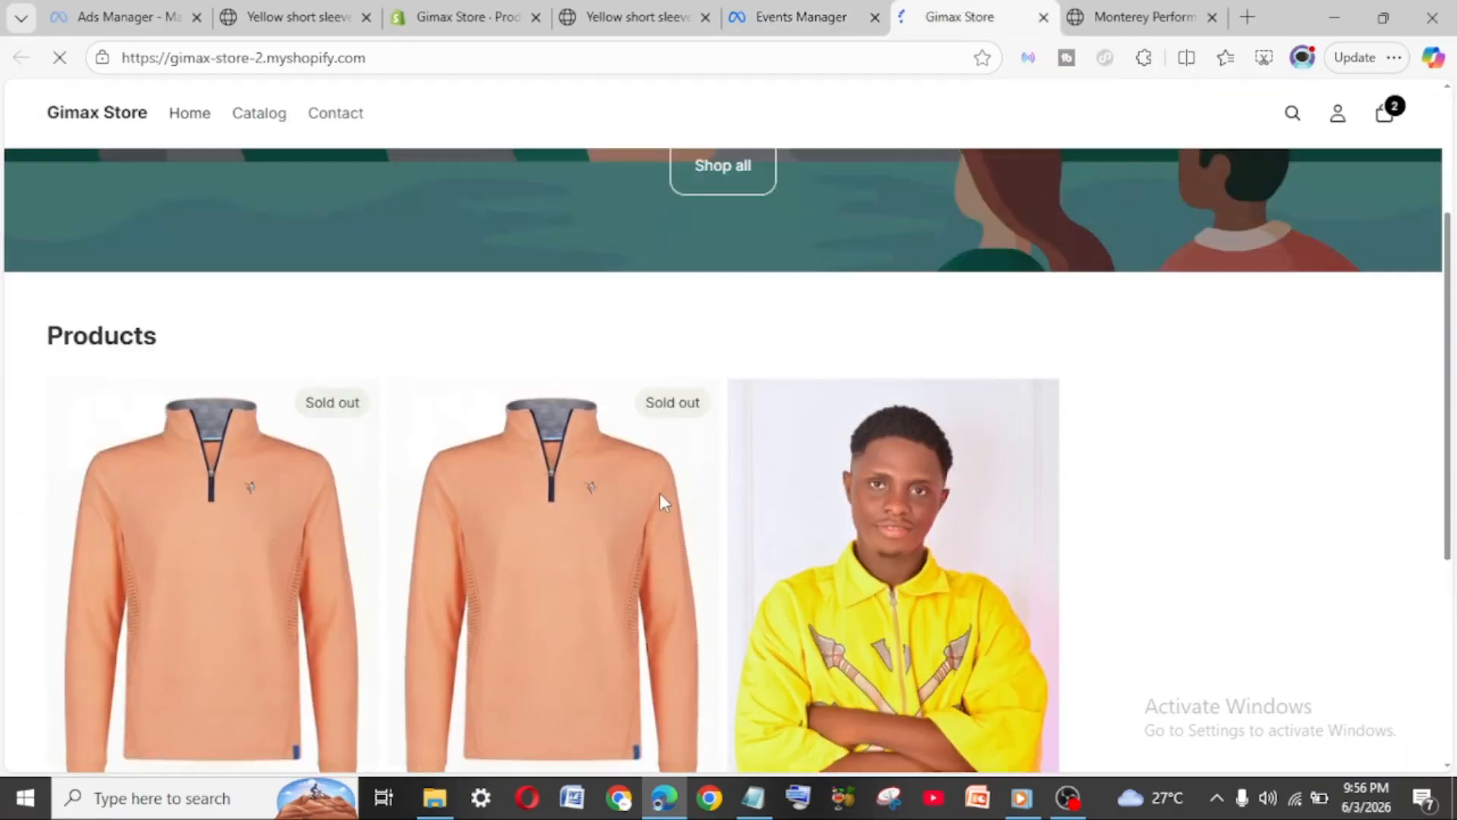
scroll(661, 497, up, 3)
scroll(663, 489, down, 8)
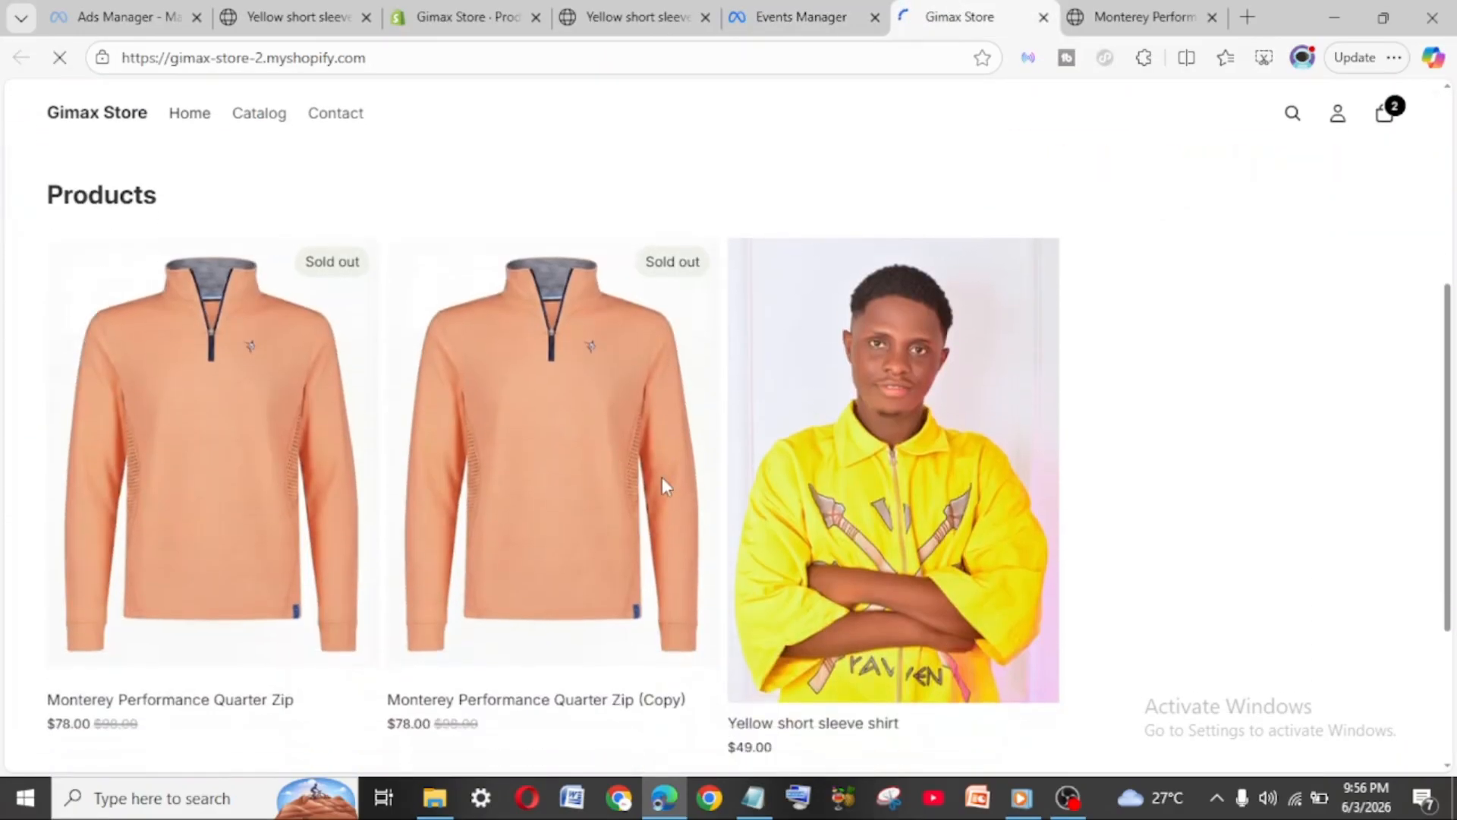
scroll(663, 485, up, 3)
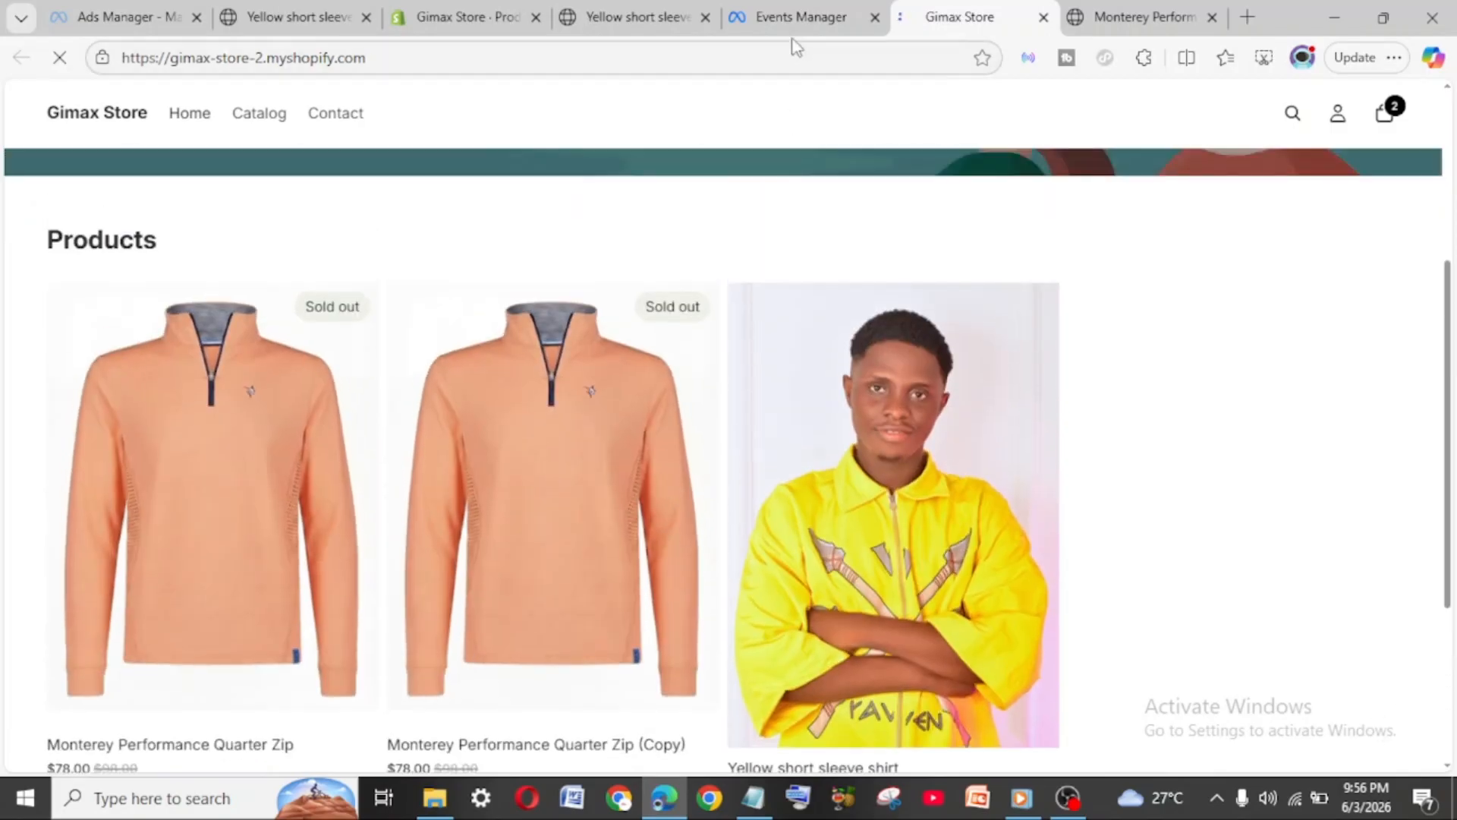
click(1028, 58)
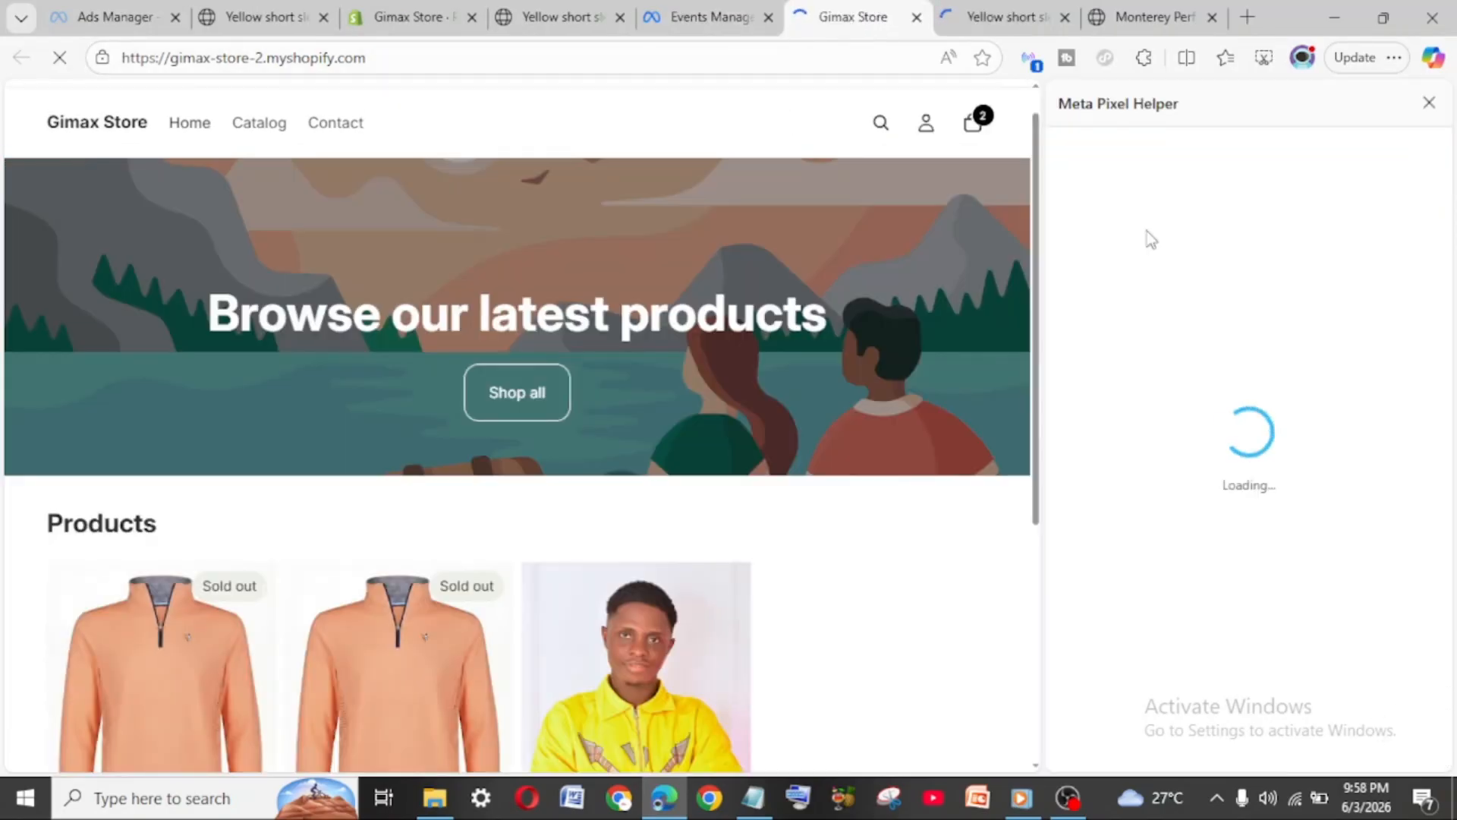
Return to Events Manager, close Meta Pixel Helper, and review the test events received from the store
click(714, 6)
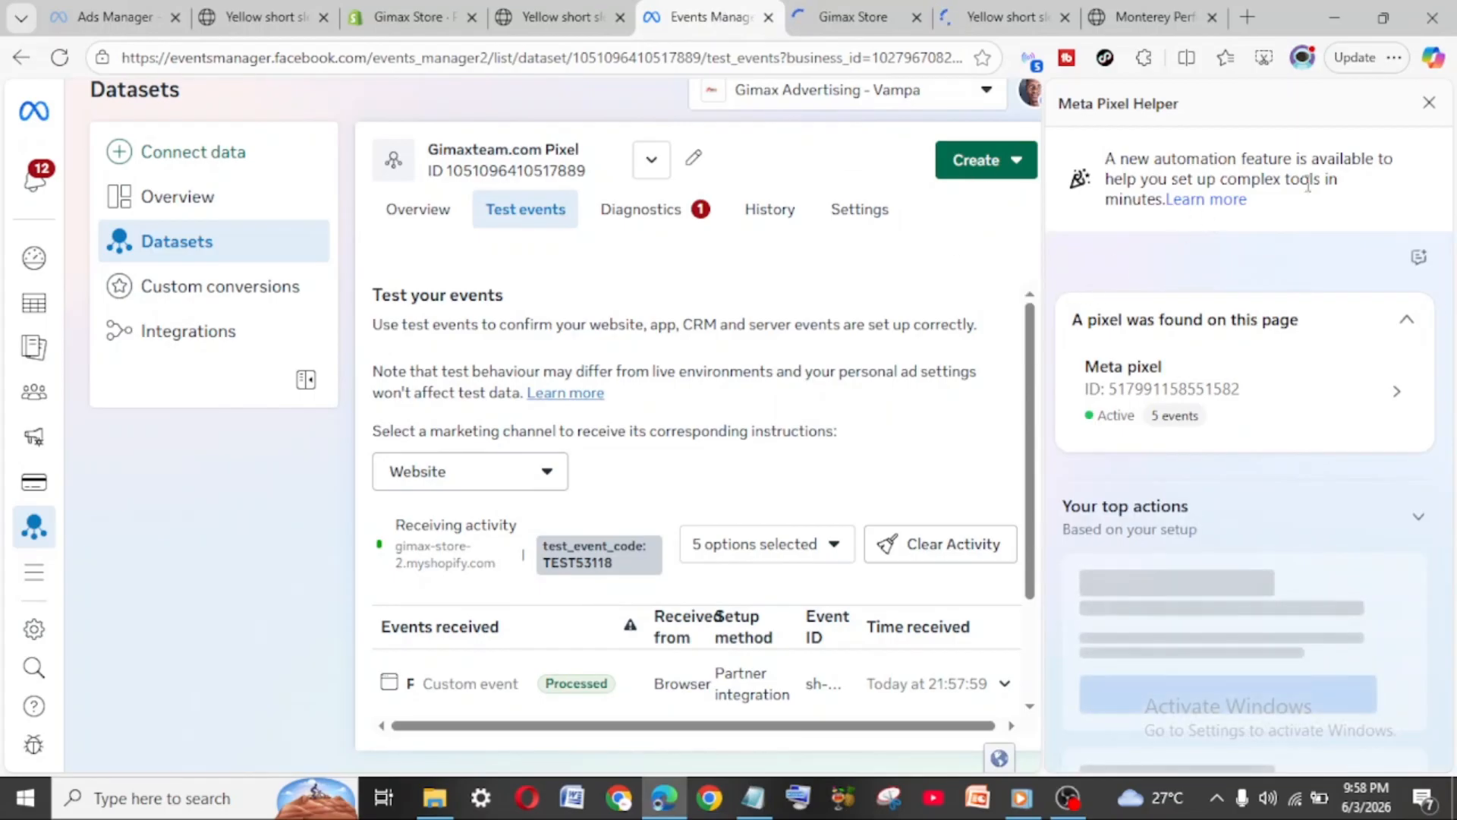
click(1433, 109)
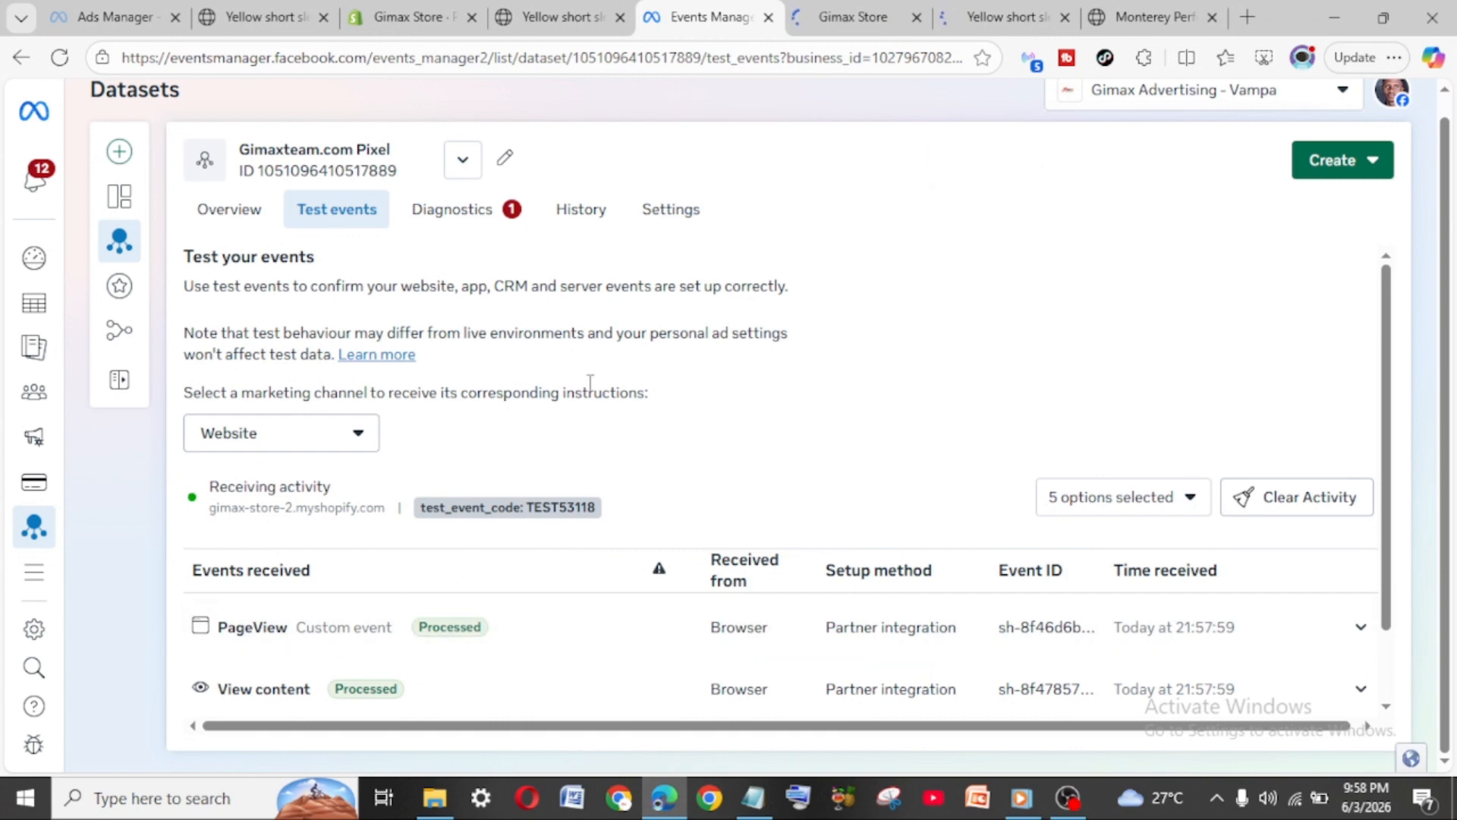
scroll(532, 561, down, 2)
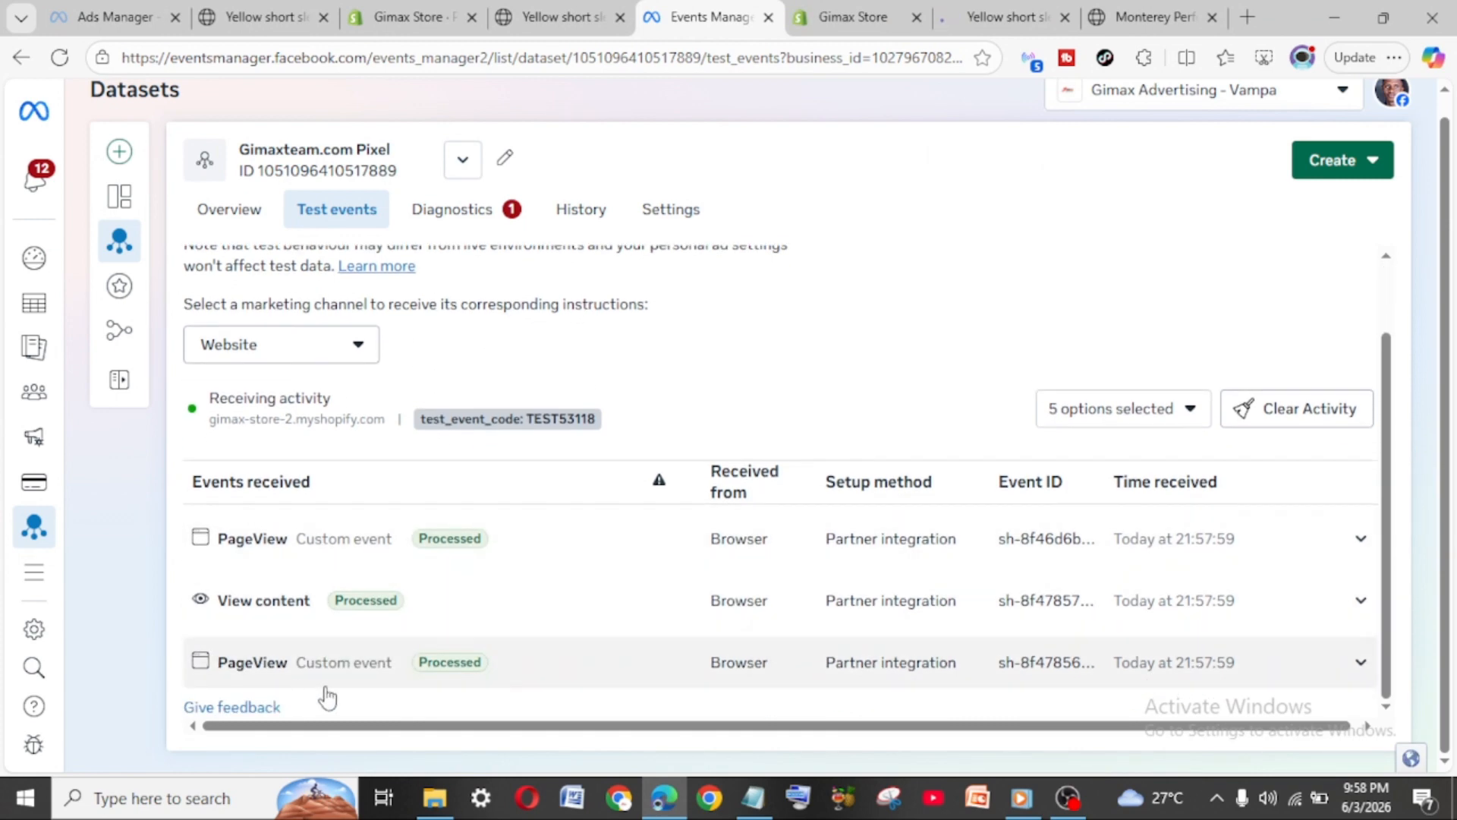
Switch to the Gimax Store page, add the Yellow short sleeve shirt to the cart, and check the received test events in Events Manager
click(850, 20)
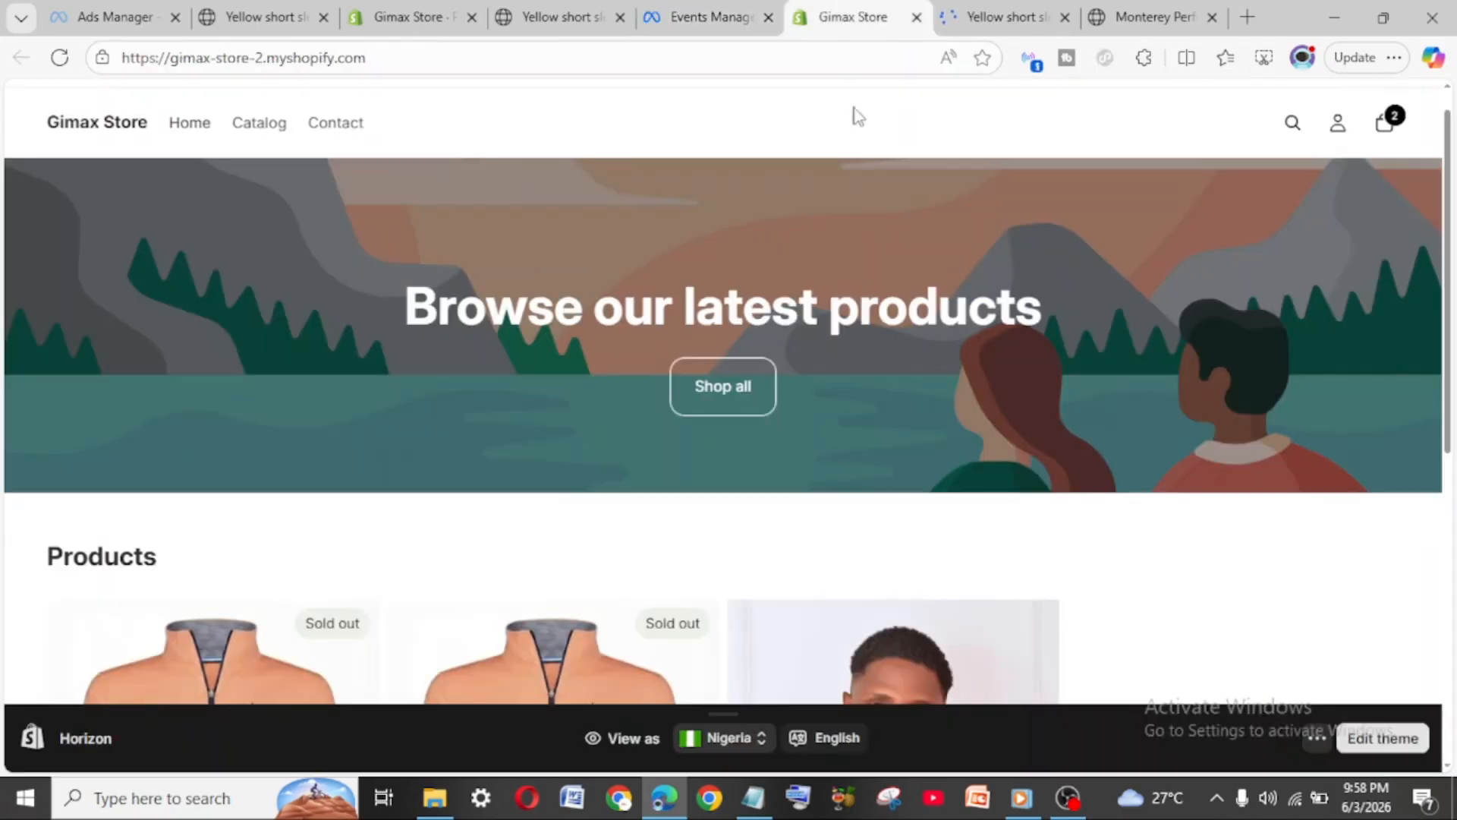
scroll(781, 455, down, 4)
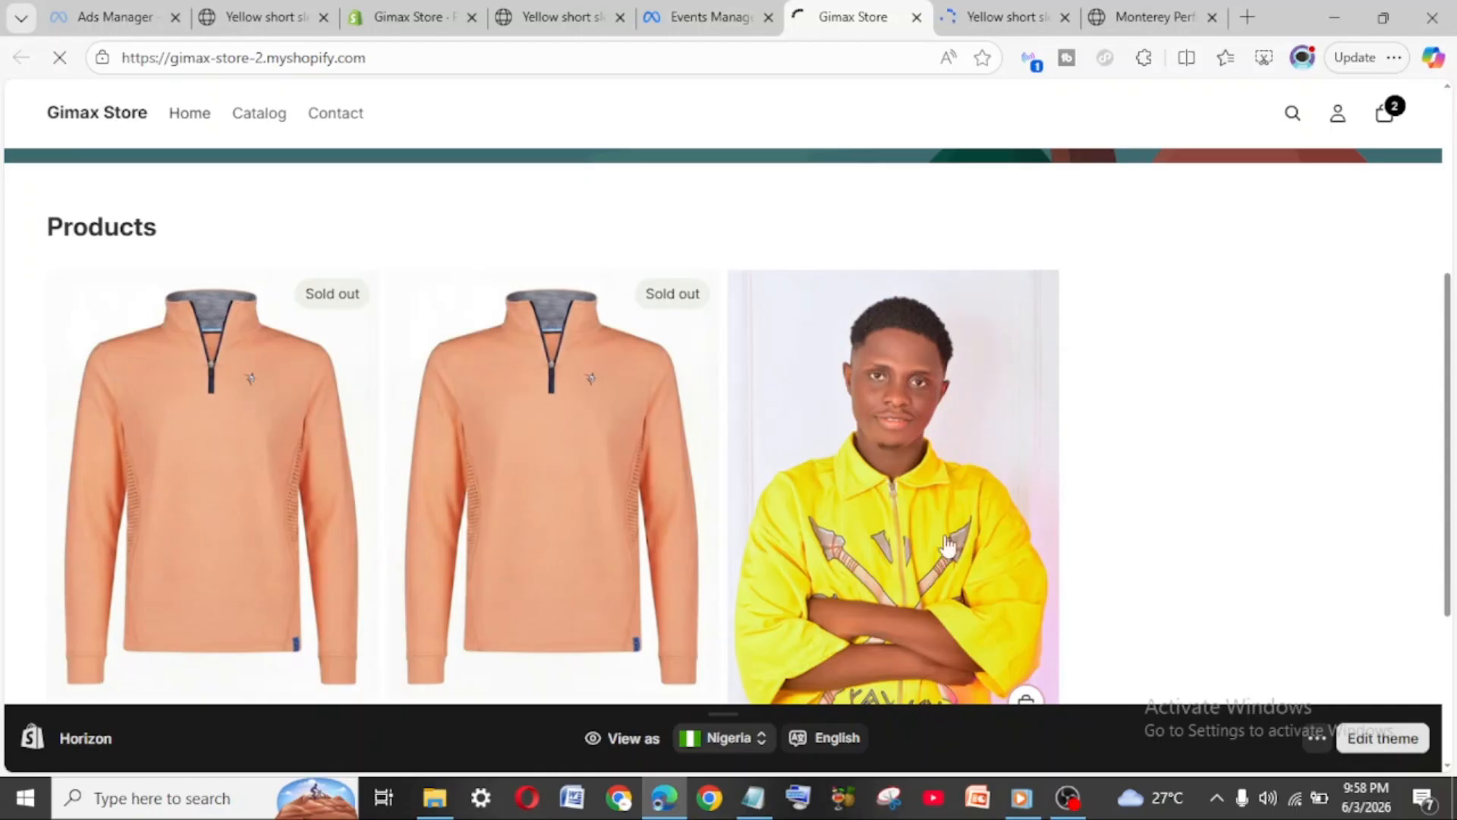
scroll(917, 515, down, 3)
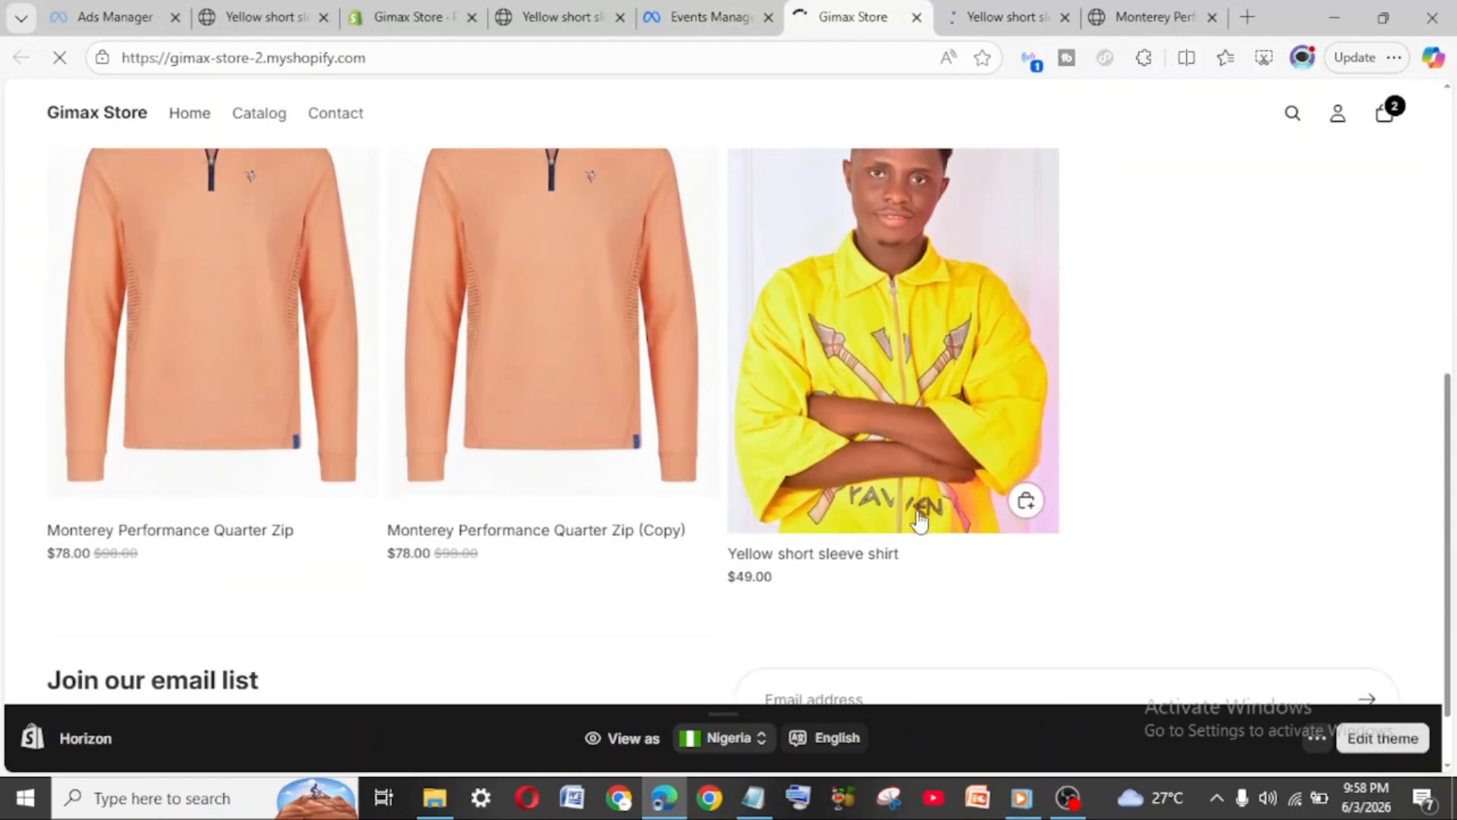
click(919, 520)
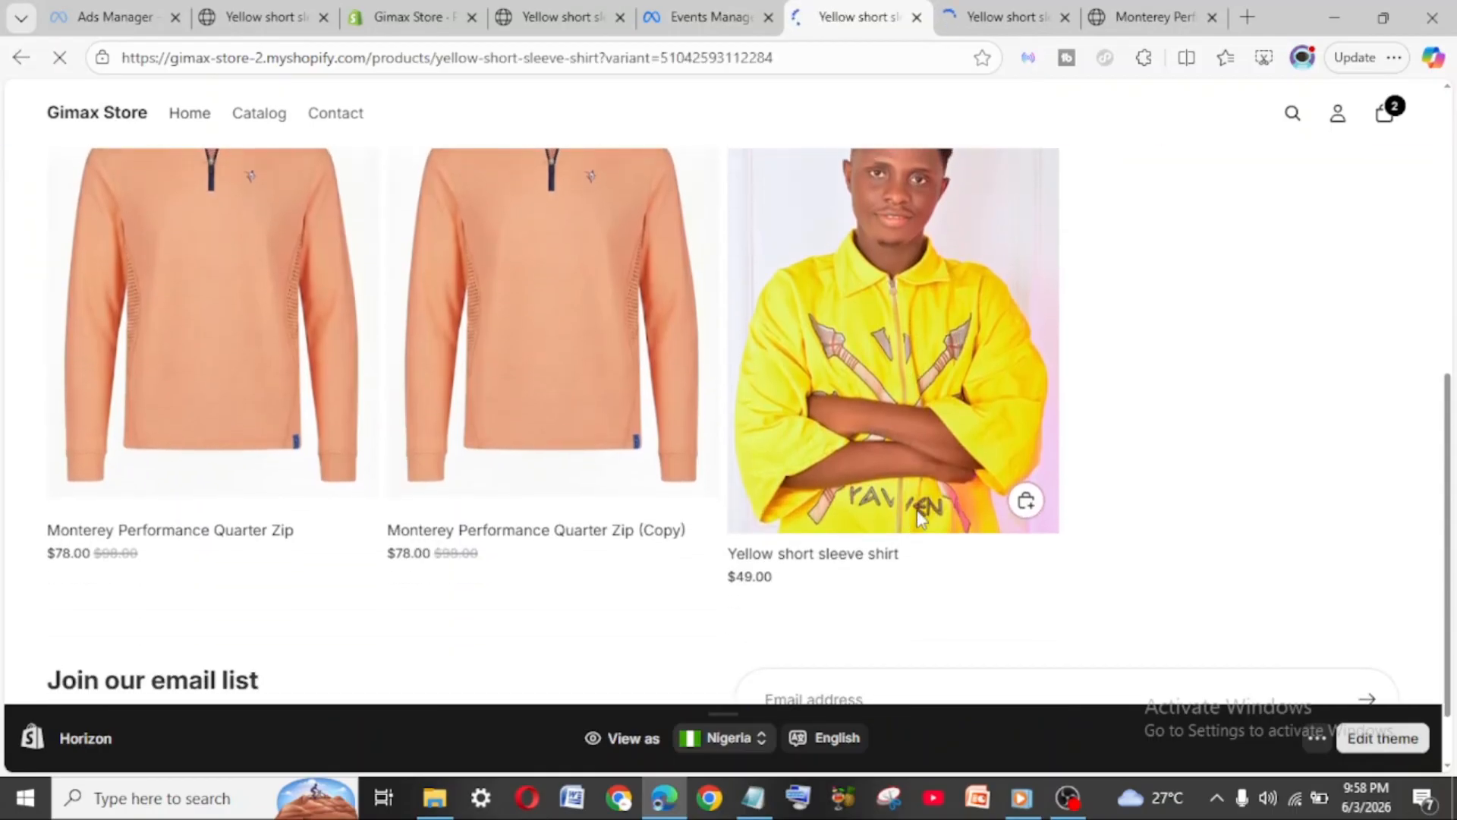
scroll(1052, 446, down, 2)
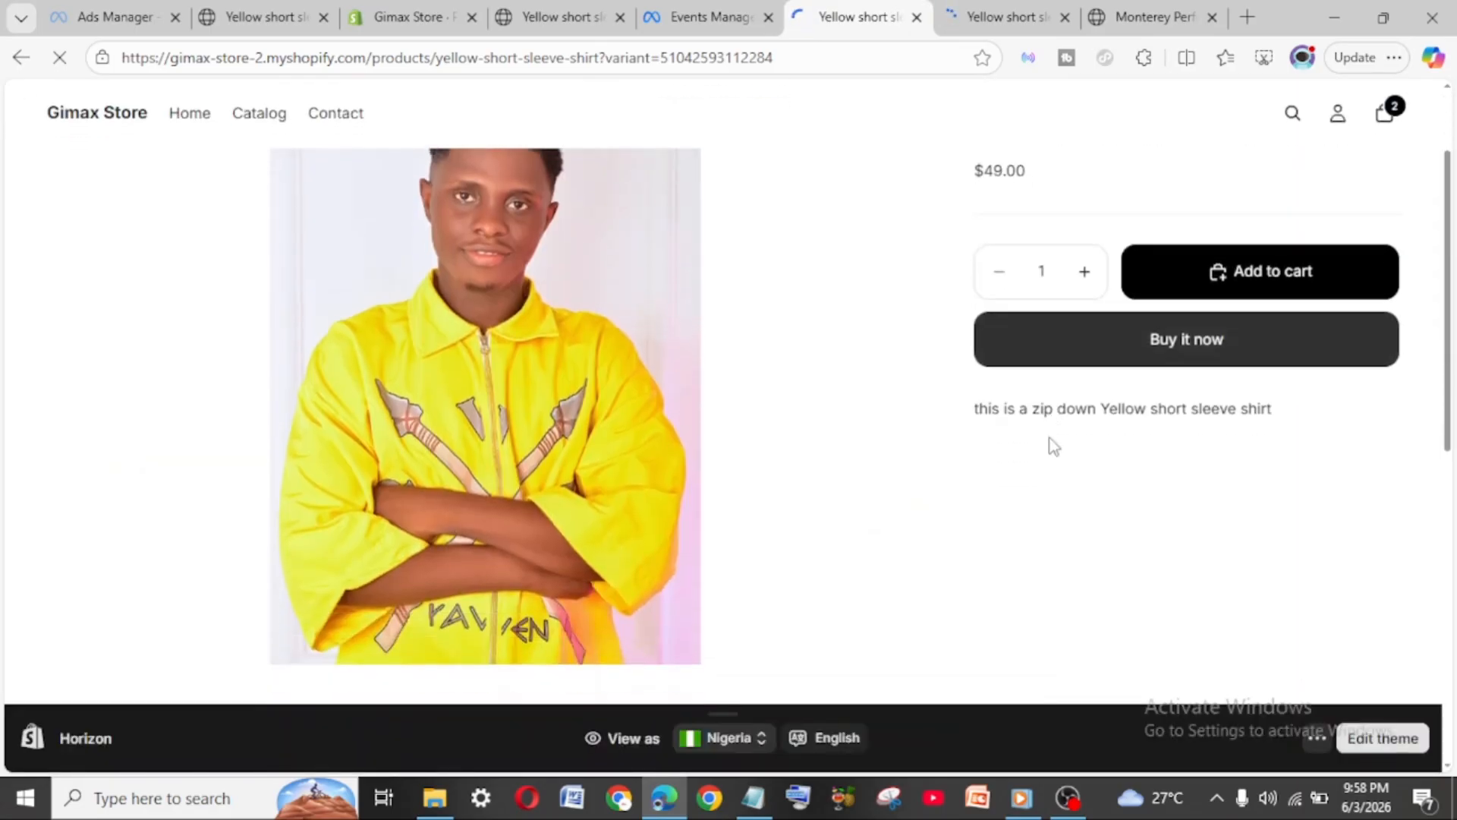
click(1184, 279)
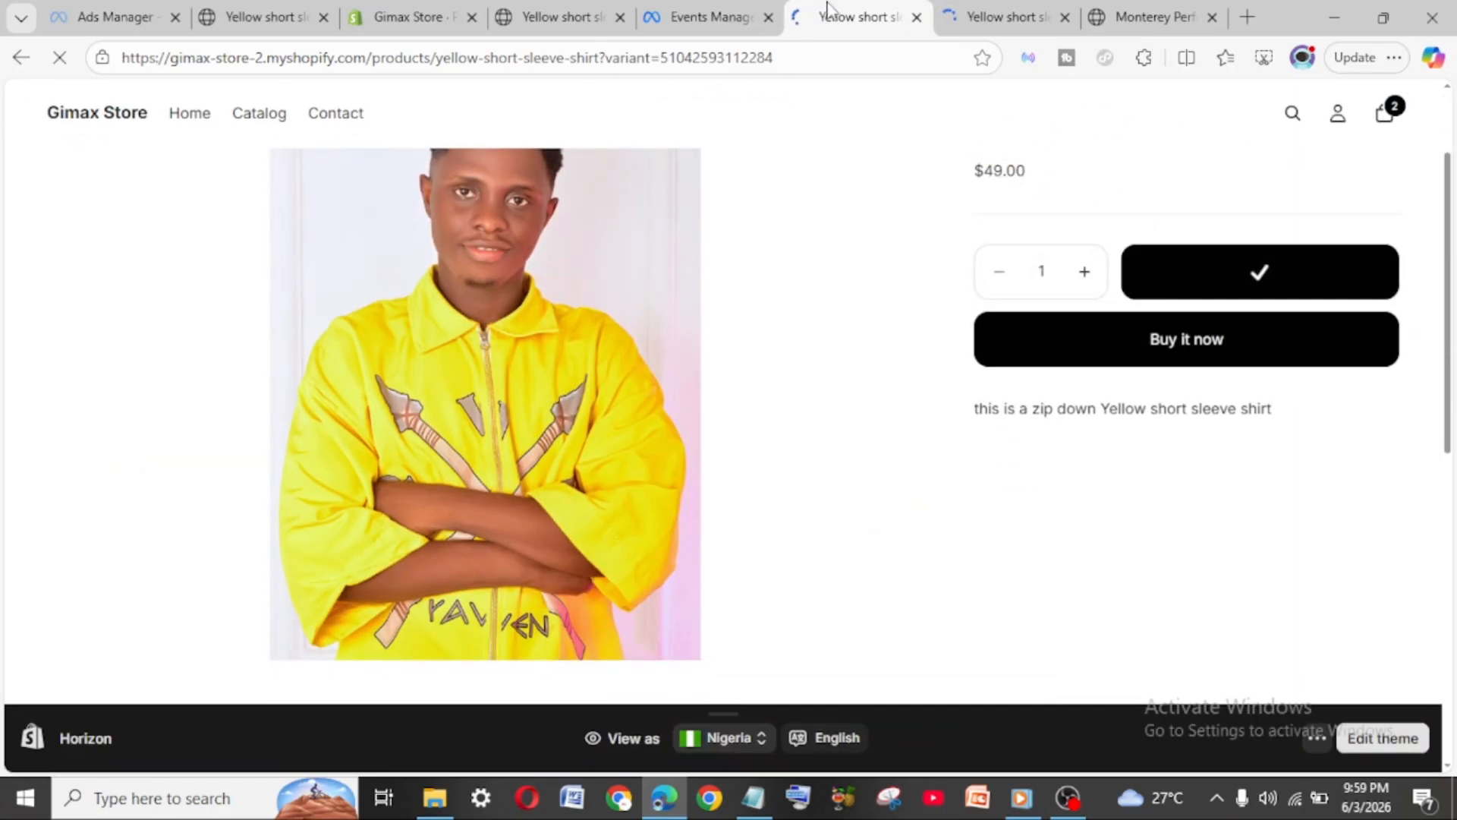
click(688, 21)
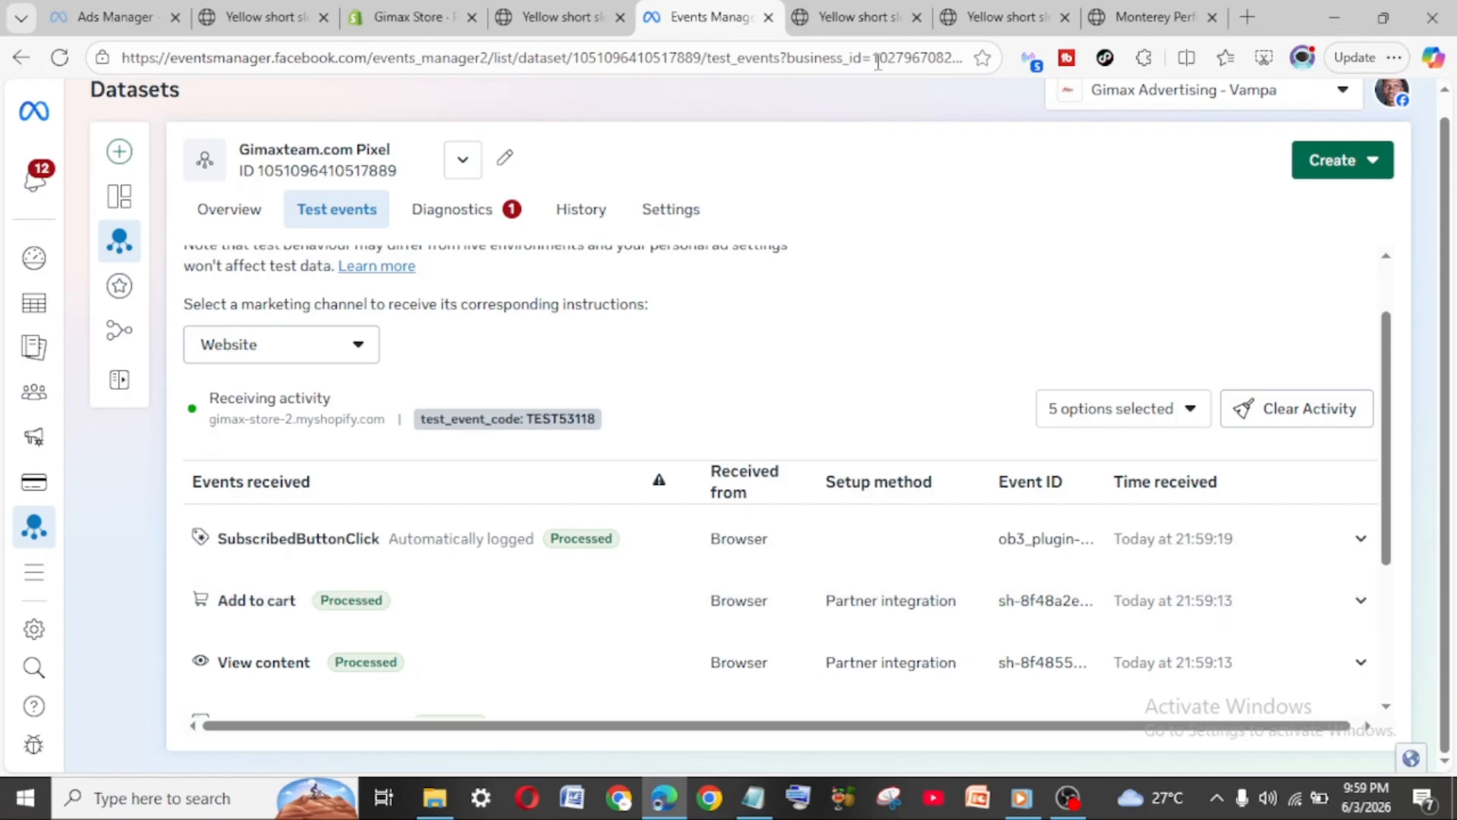
Start an immediate checkout for the Yellow short sleeve shirt in the store, and review the resulting test events in Events Manager
click(1005, 17)
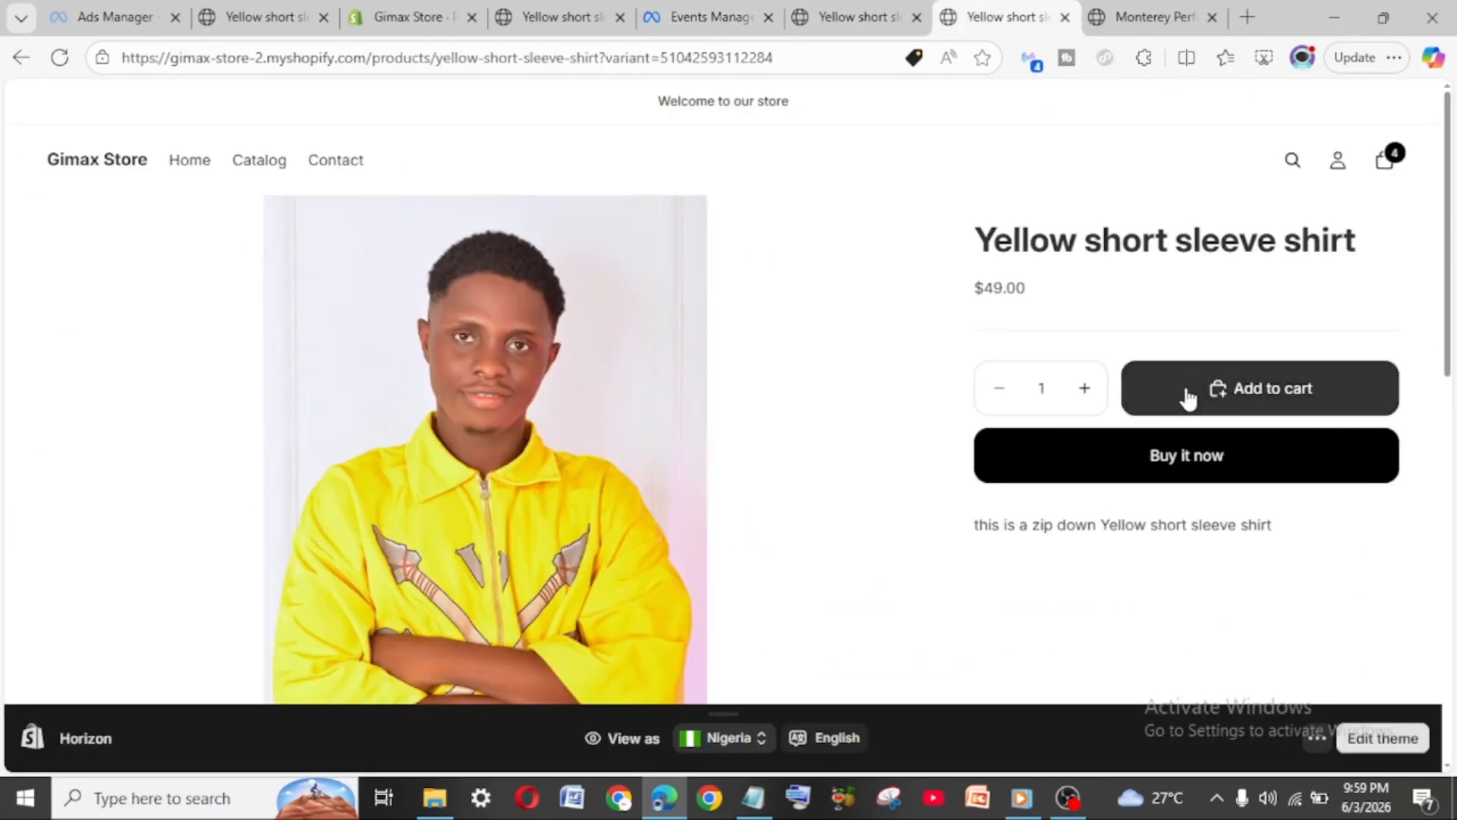
click(1173, 456)
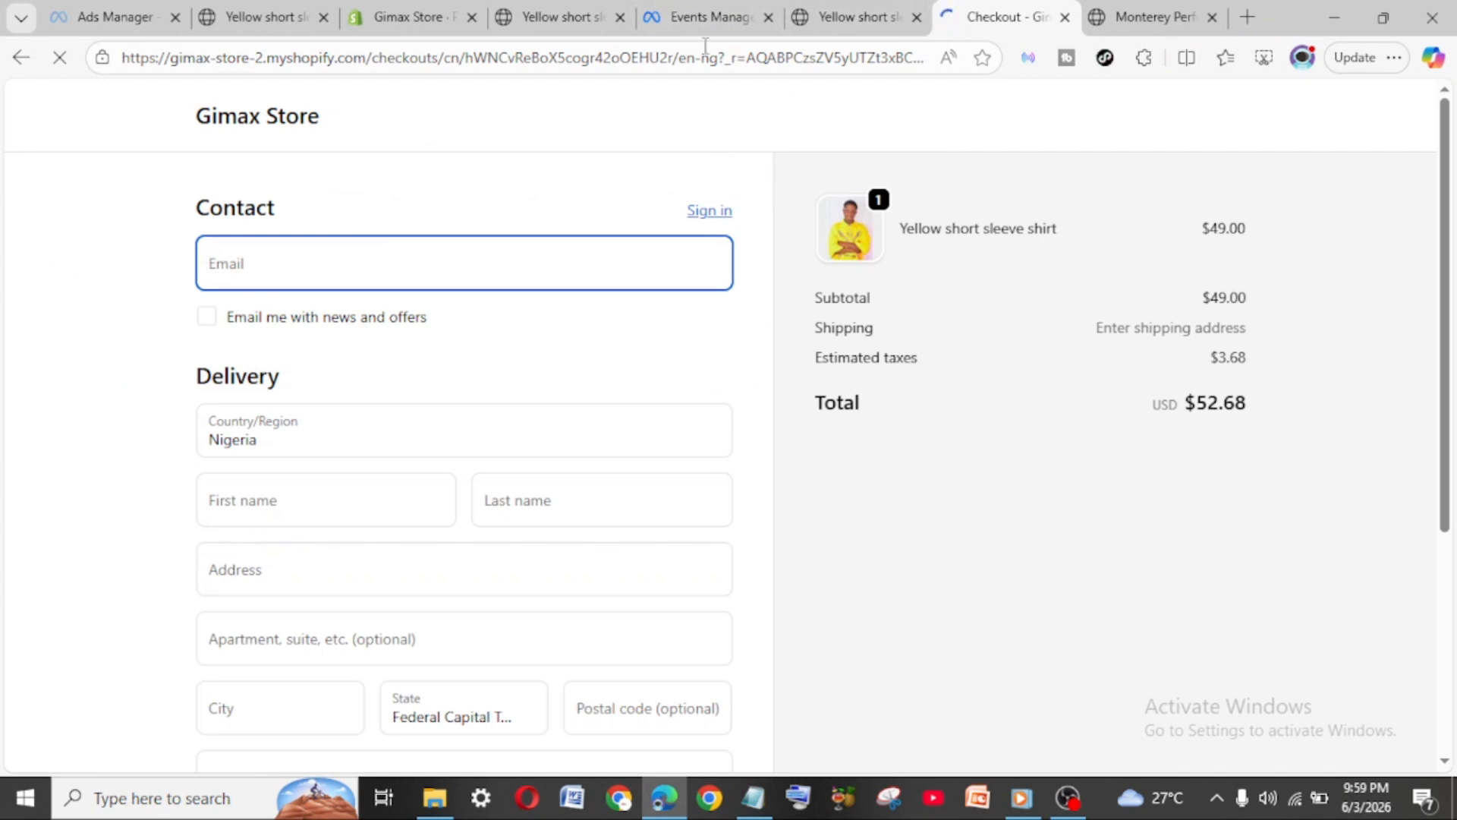
click(701, 17)
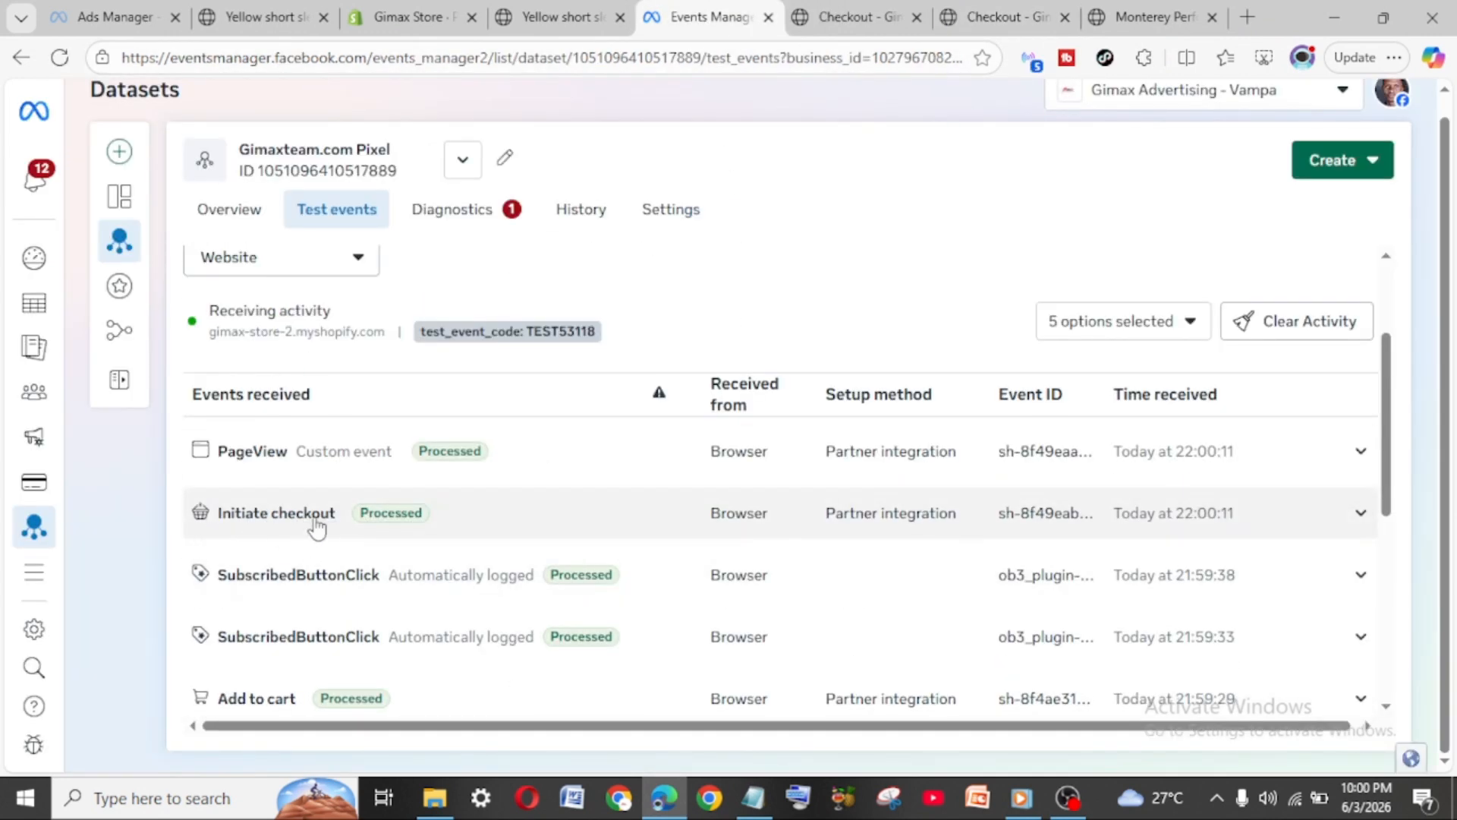
key(ctrl)
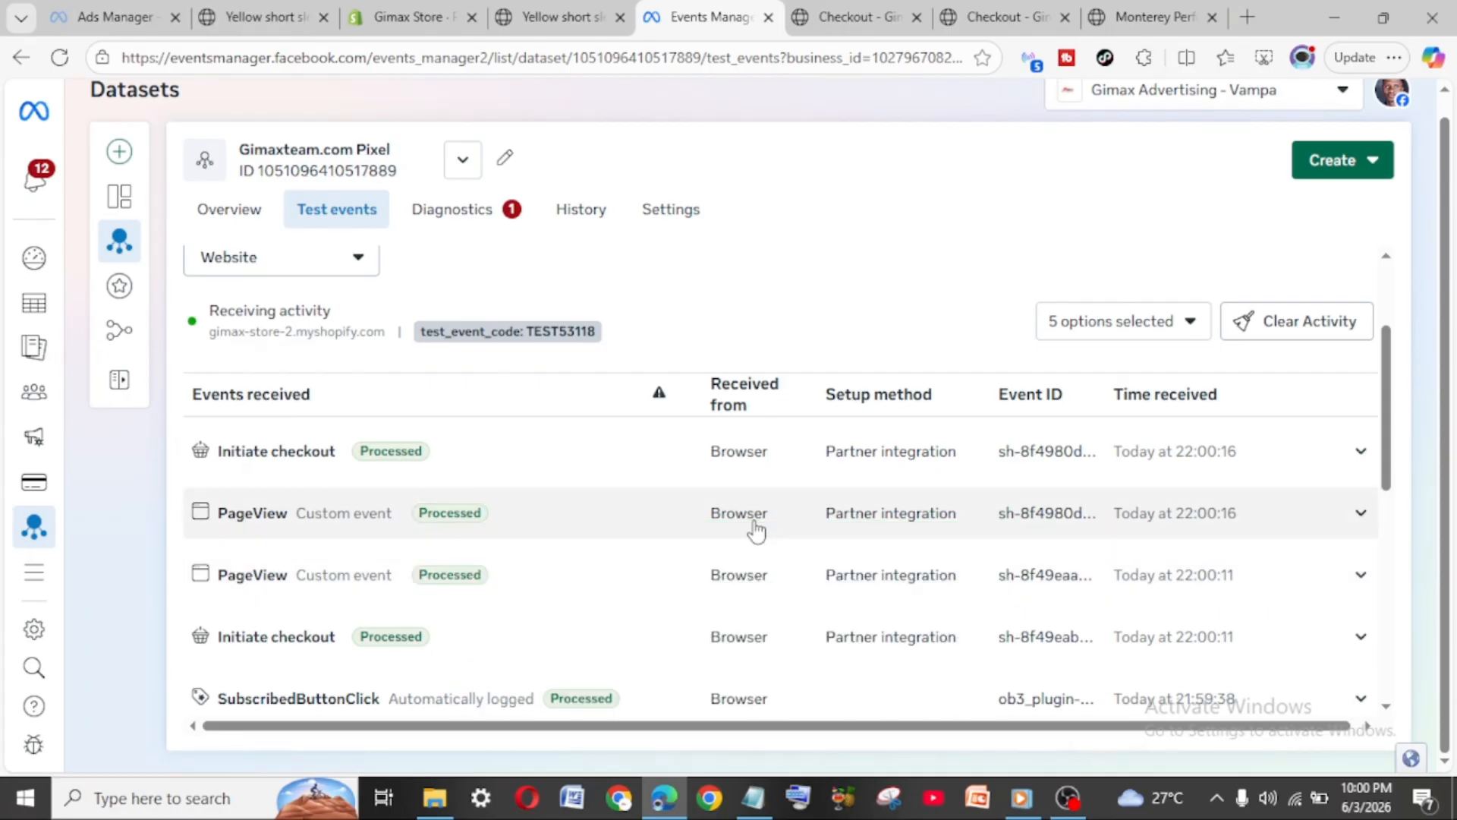
Look at the pixel's overview, reopen its event testing, and select Website as the marketing channel again
click(226, 220)
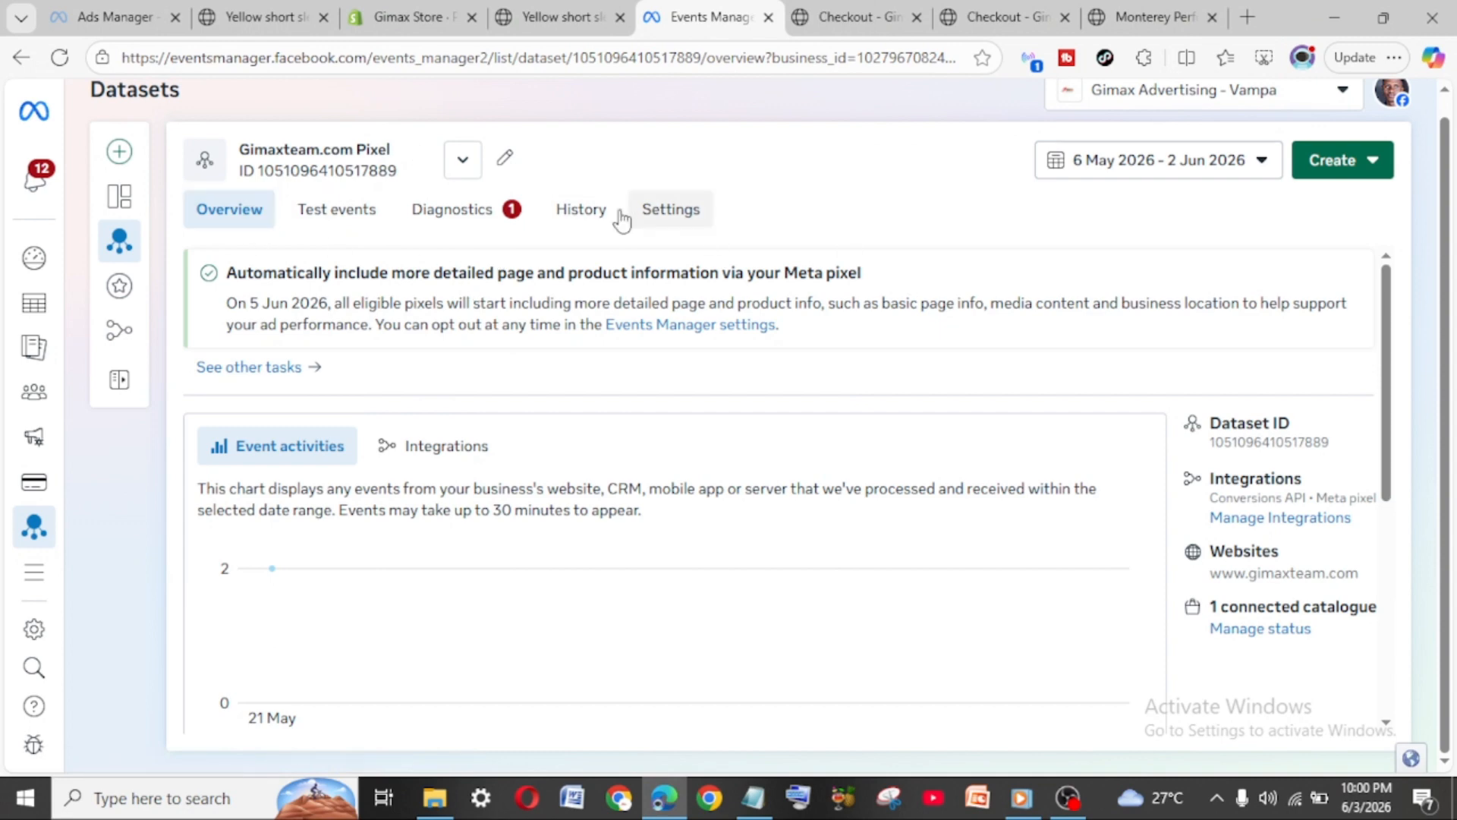
click(343, 232)
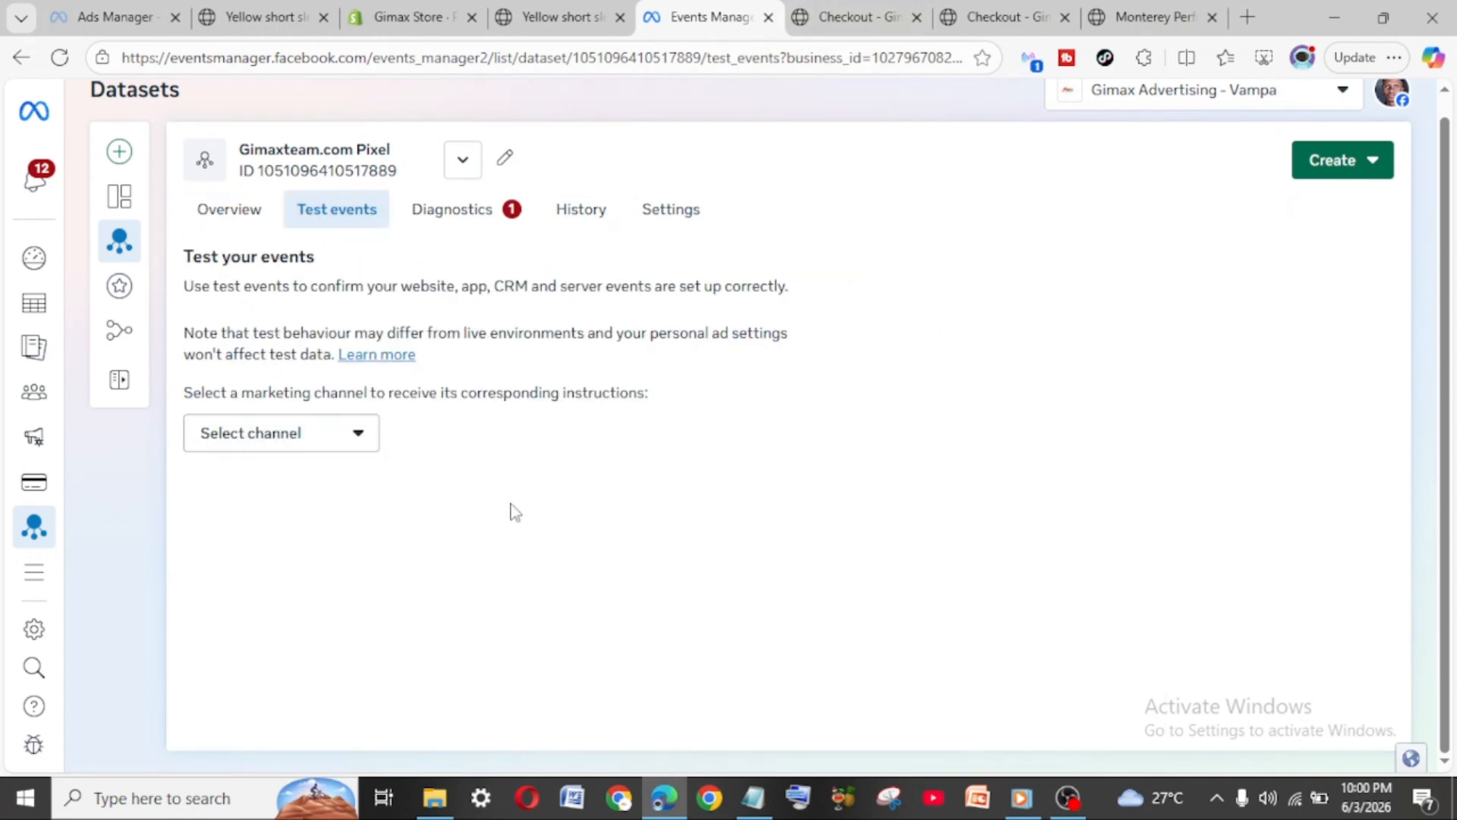
click(855, 10)
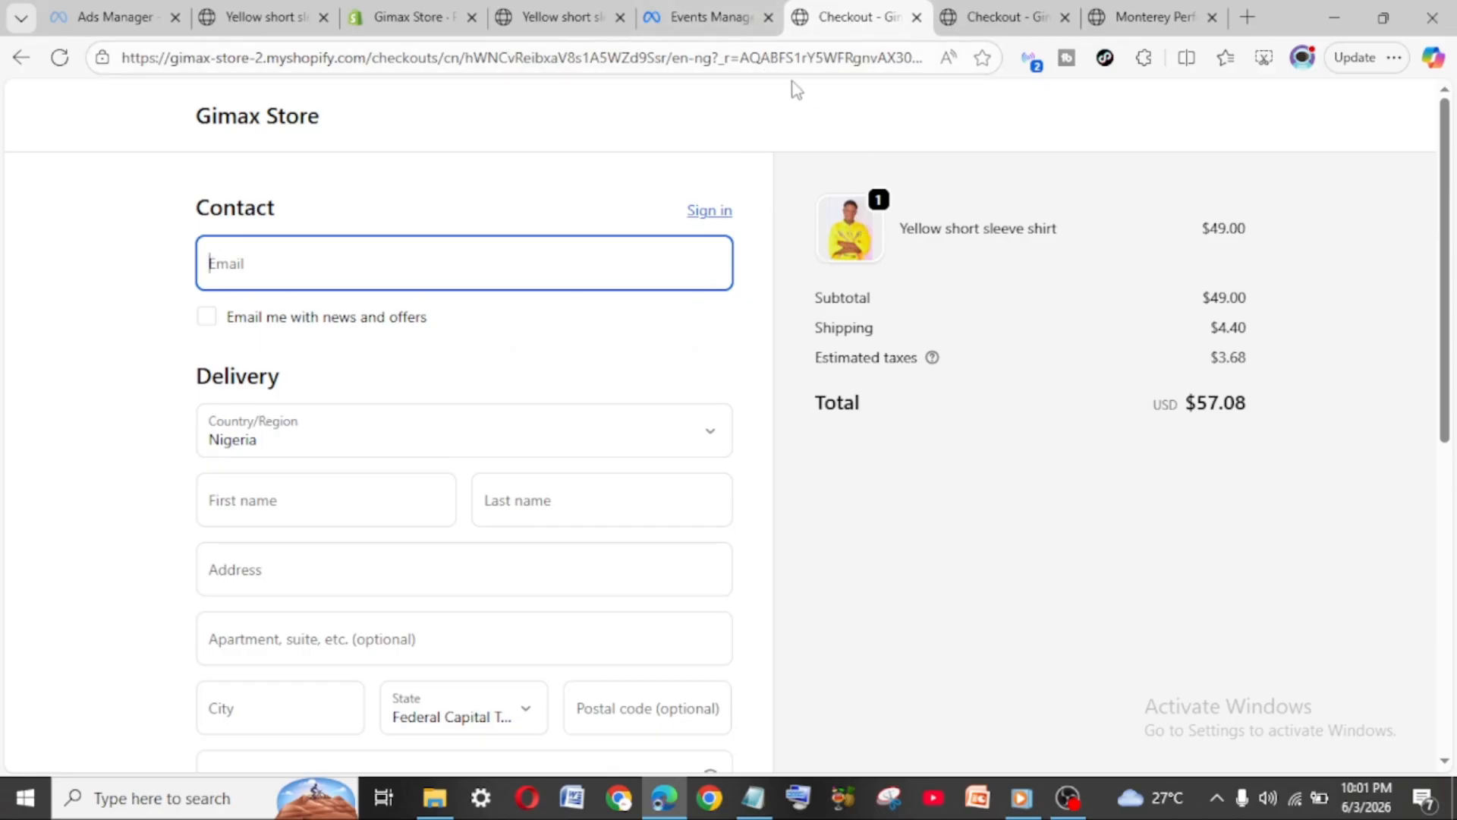
click(690, 16)
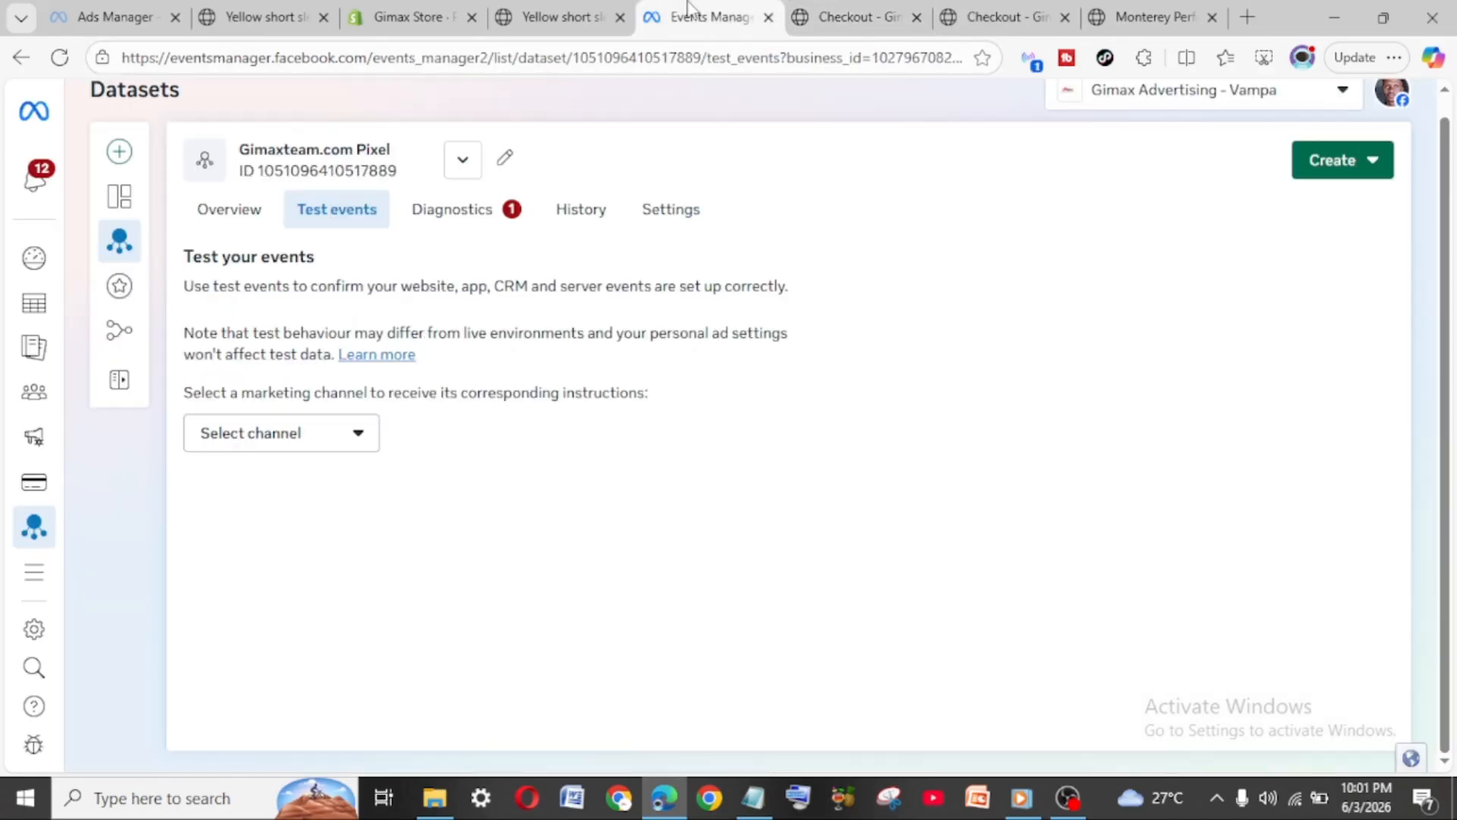
click(307, 446)
click(304, 494)
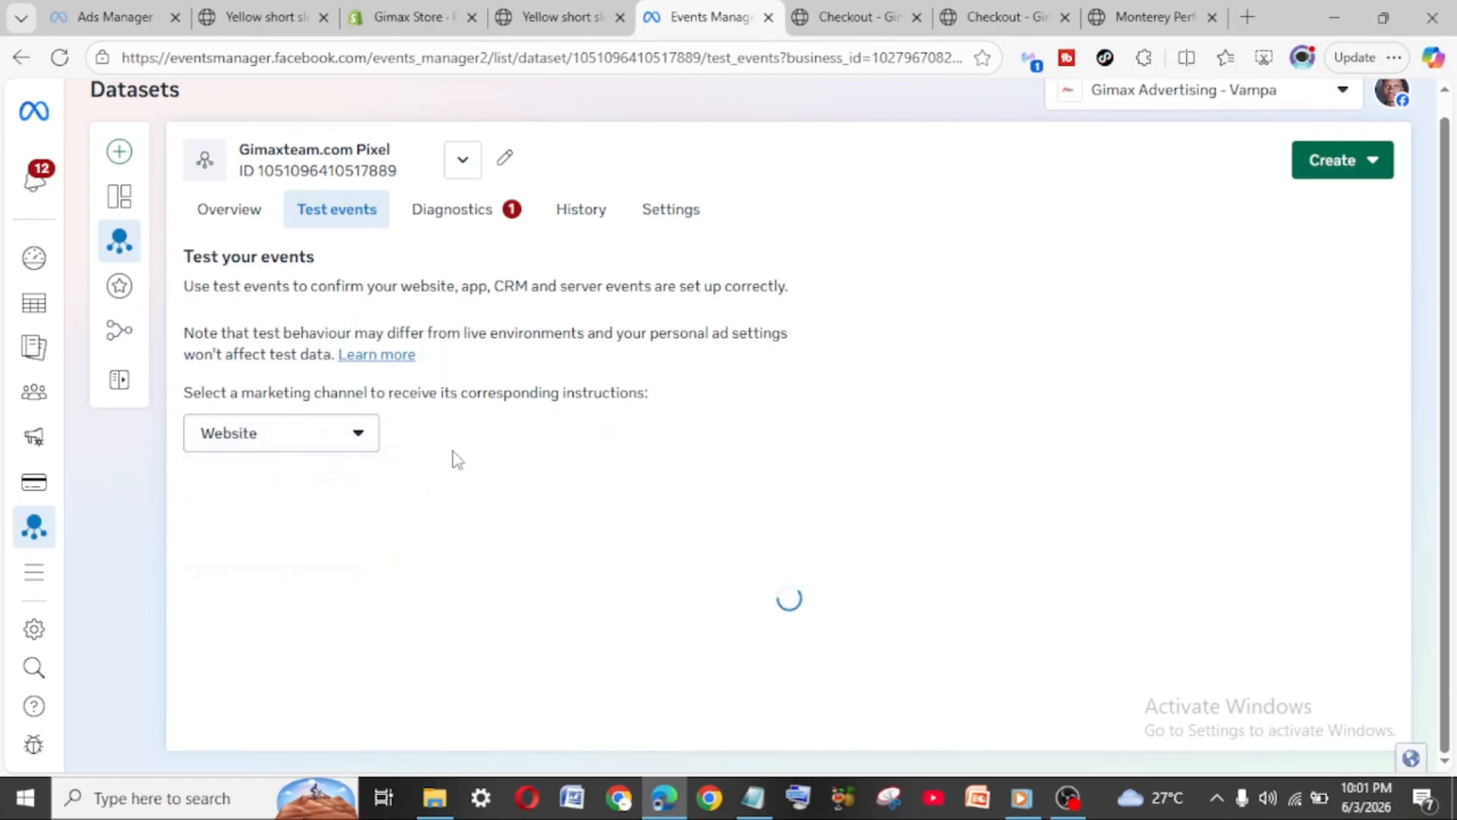
click(343, 216)
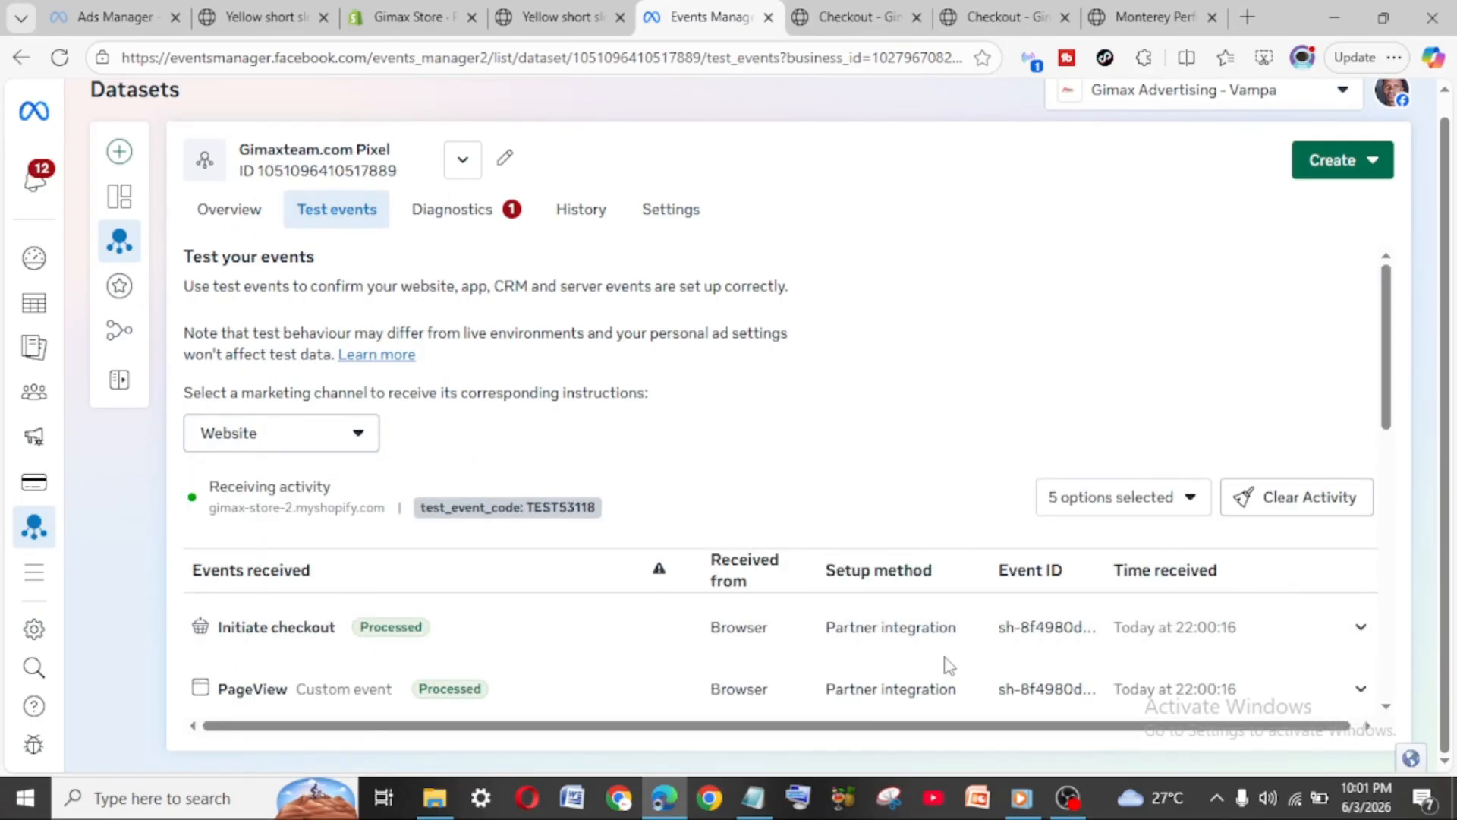
Review the list of received website events and clear all activity from the test session
scroll(947, 663, down, 6)
scroll(948, 666, up, 4)
scroll(949, 665, up, 2)
click(1309, 501)
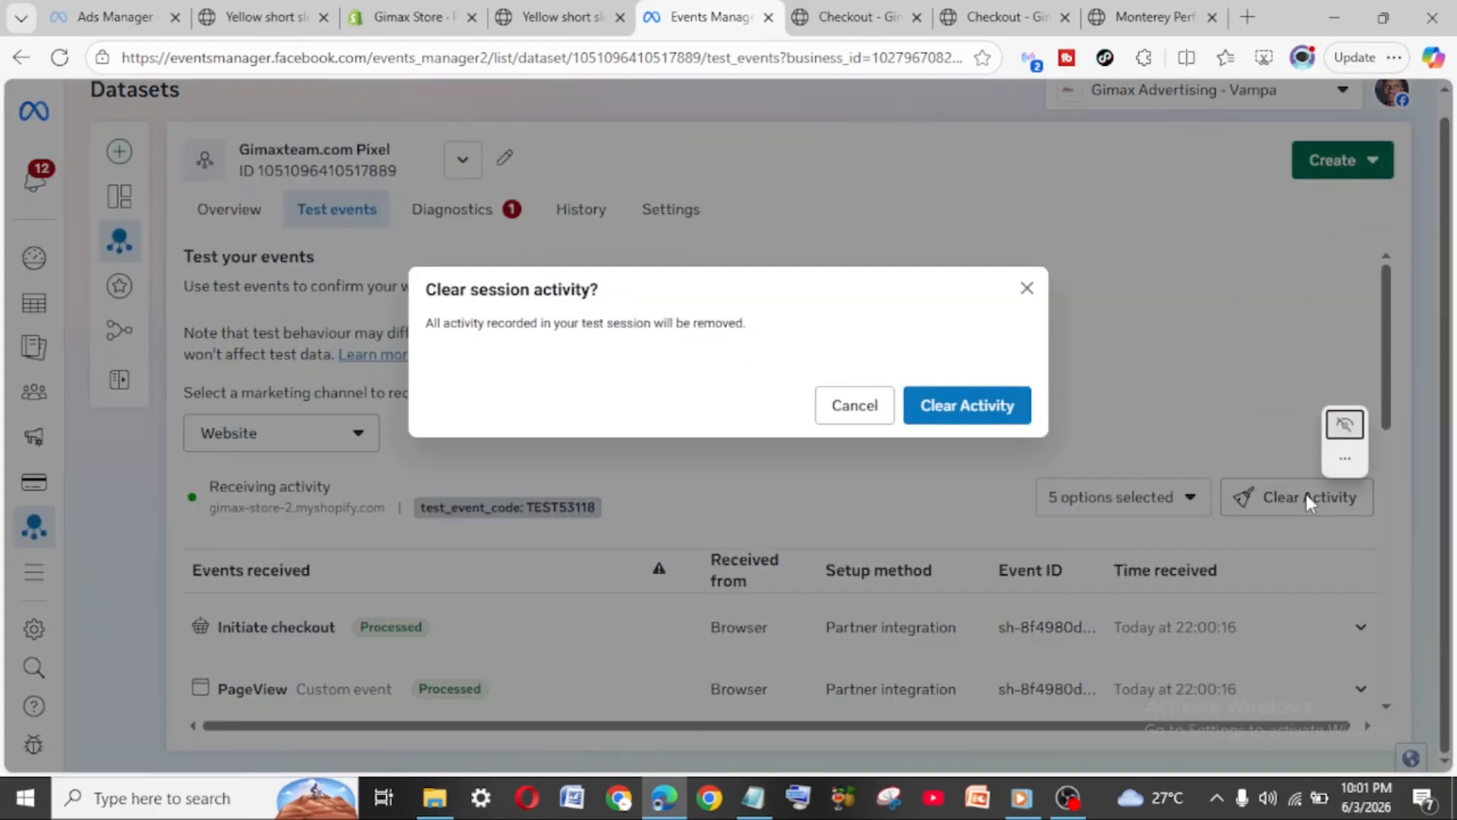
click(991, 402)
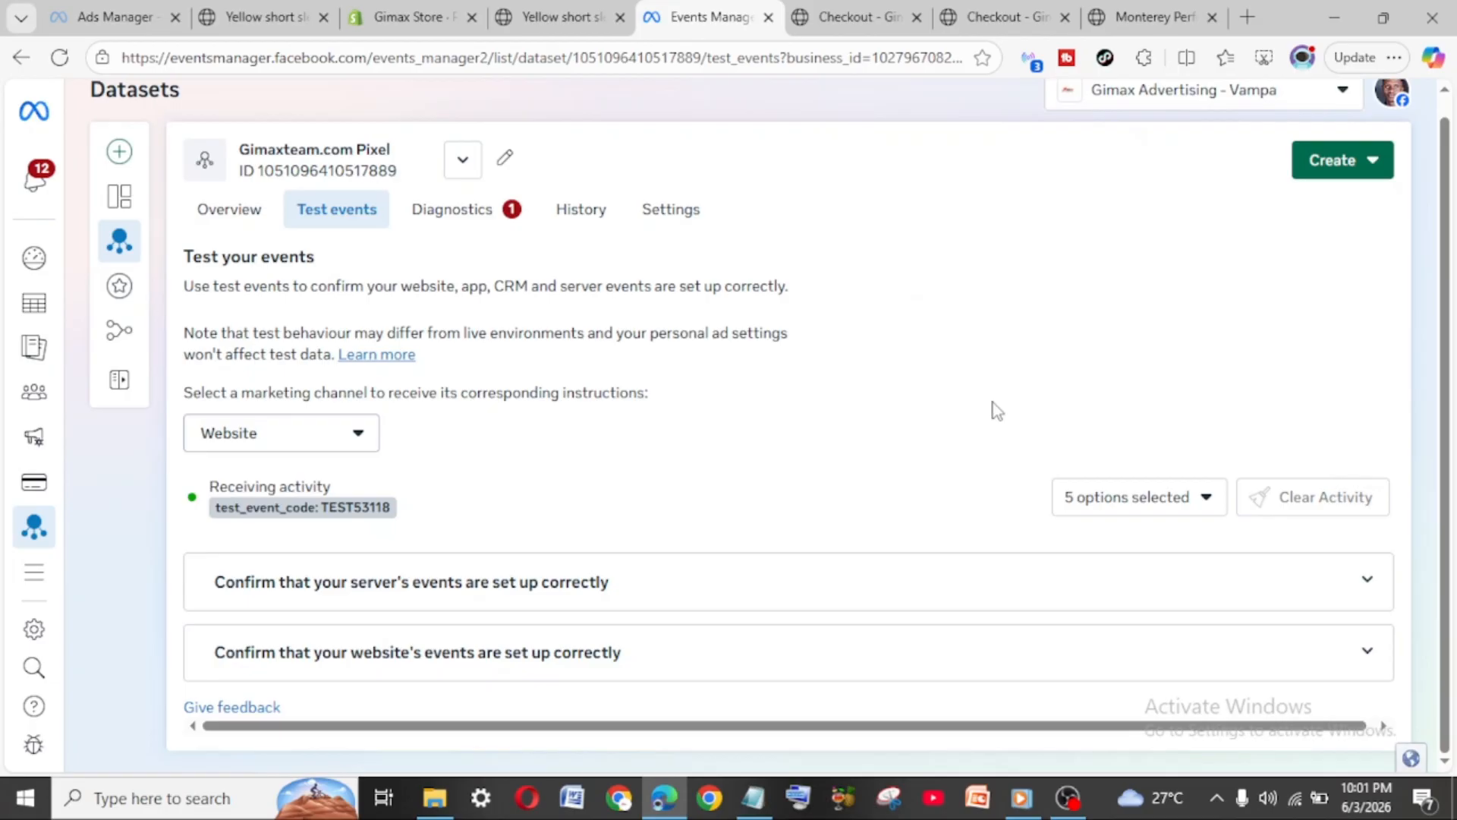
Expand the instructions for confirming the website's events and compare them with the open store checkout page
click(516, 652)
scroll(595, 663, down, 3)
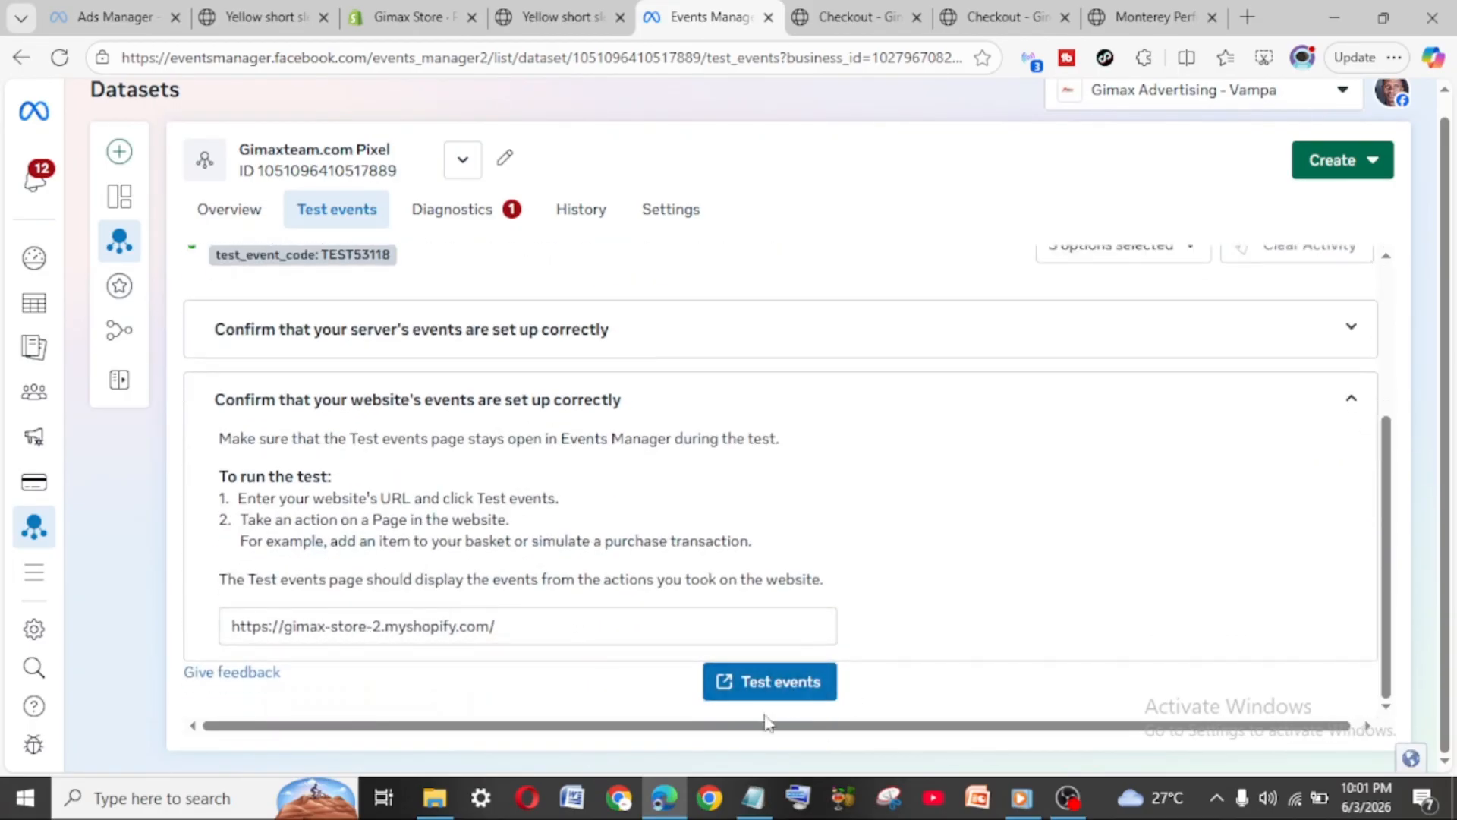
click(855, 30)
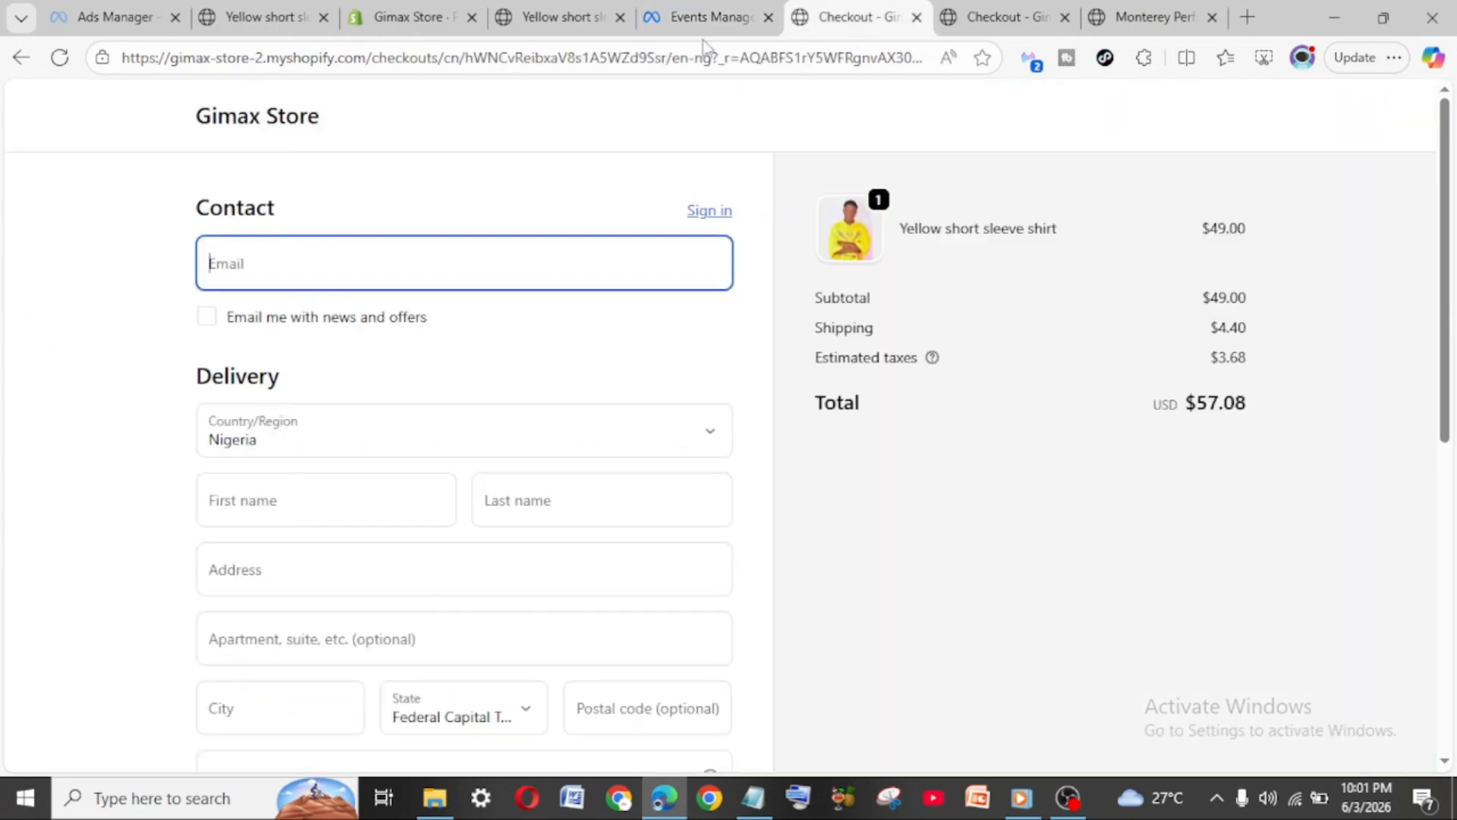
click(687, 12)
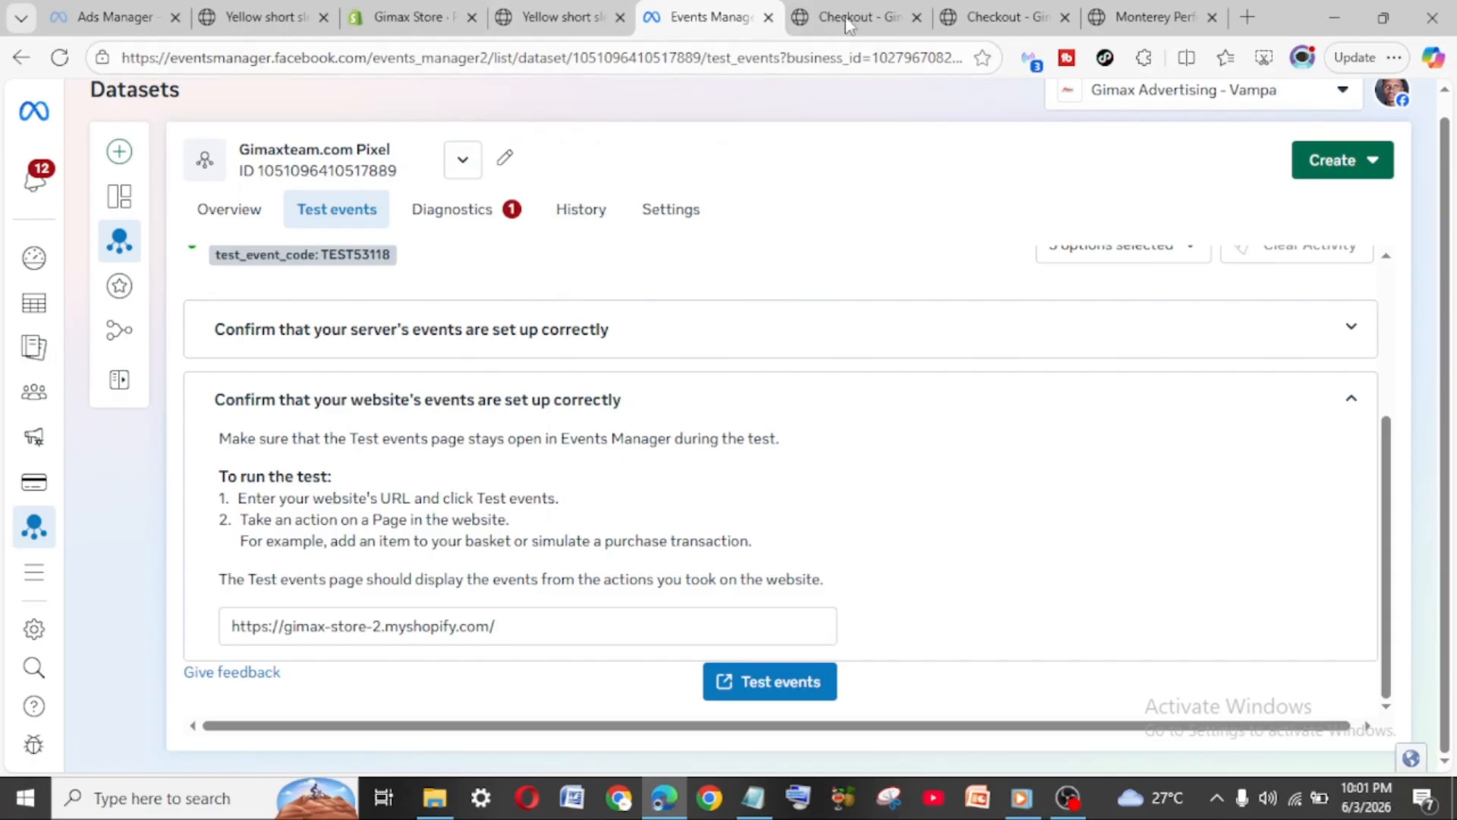
Switch to Ads Manager and create a new campaign with the Sales objective
click(27, 580)
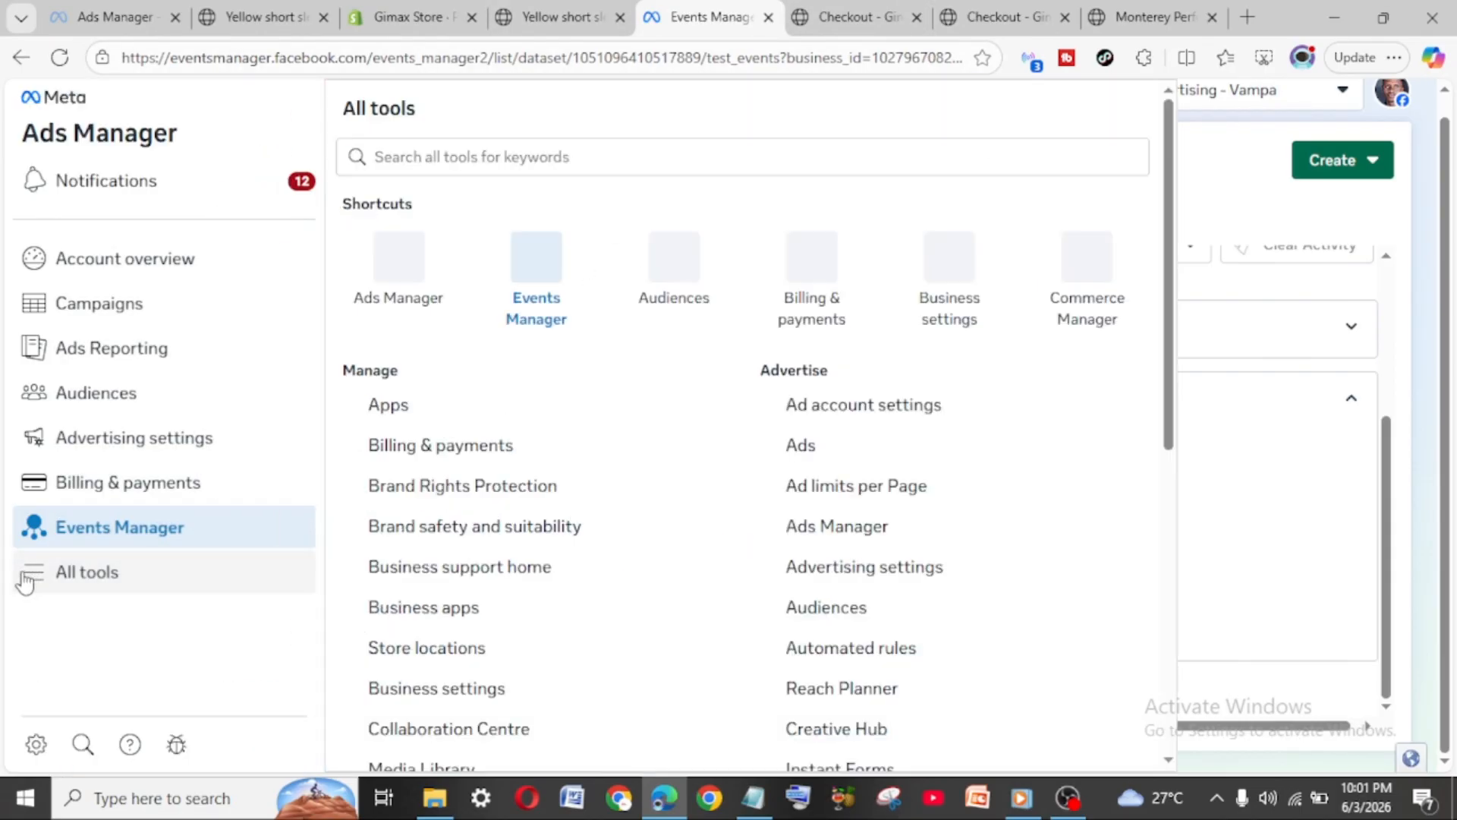
click(396, 267)
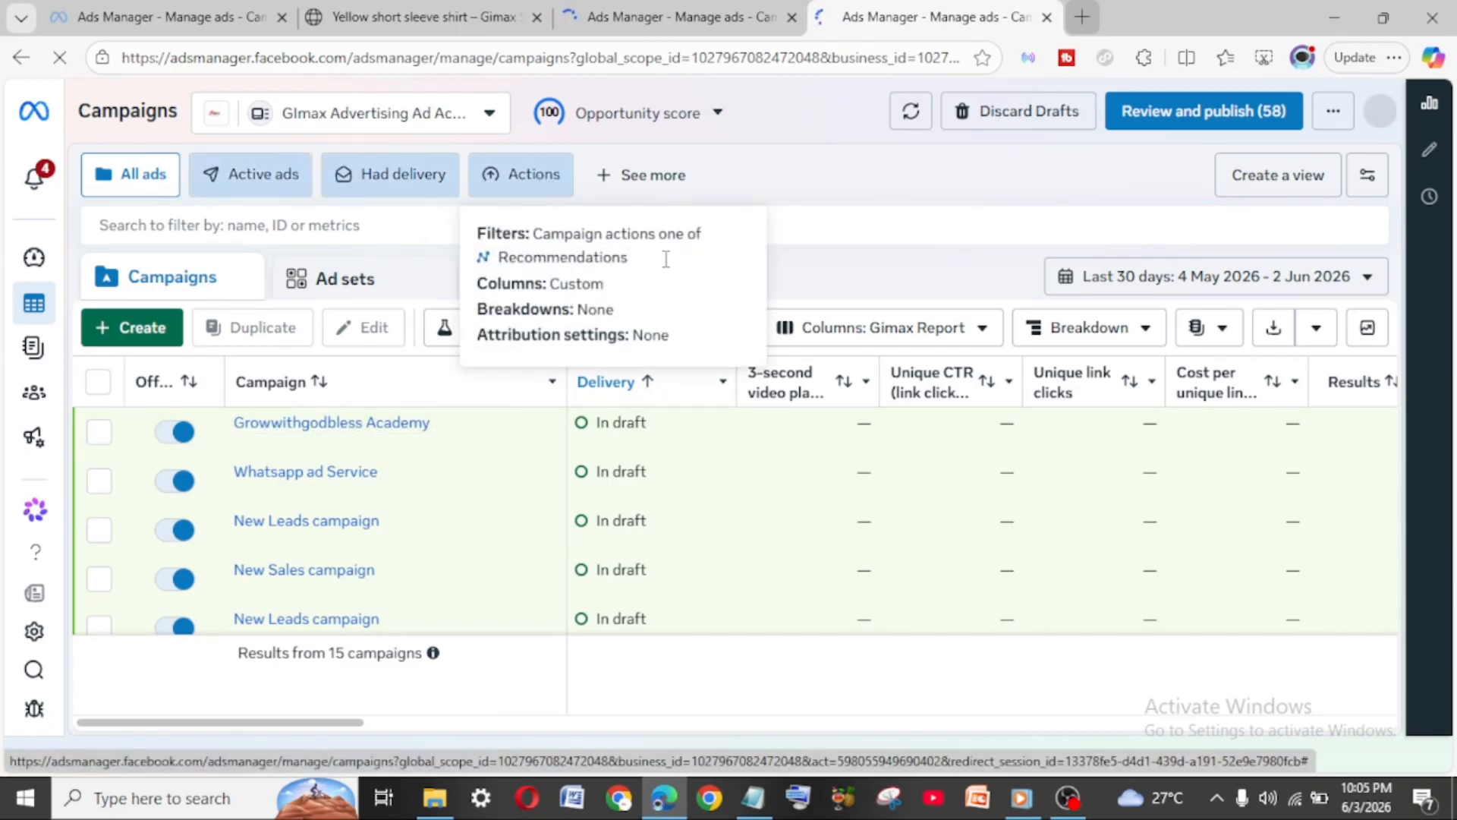
click(120, 329)
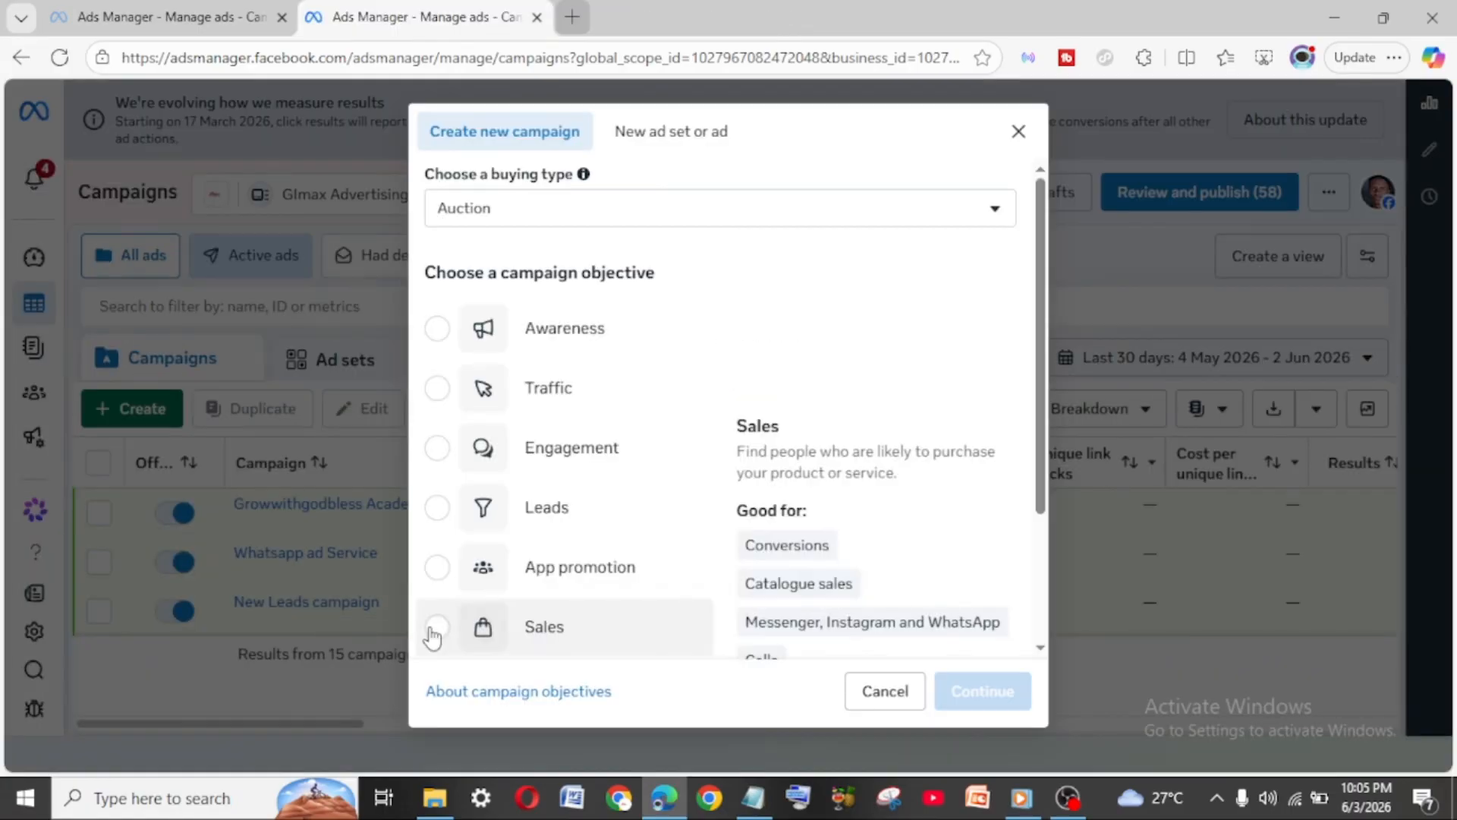
click(435, 632)
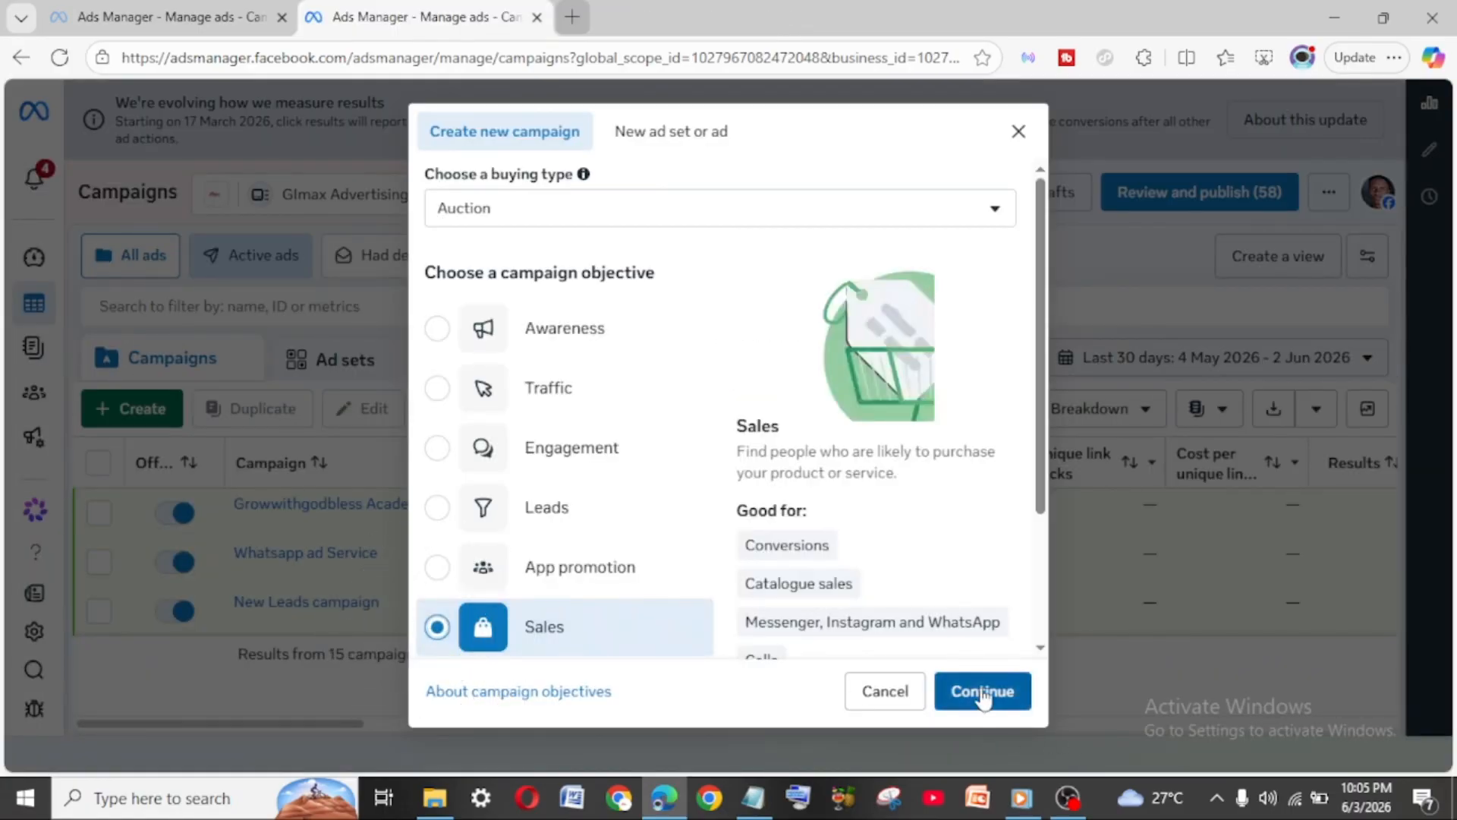
click(982, 692)
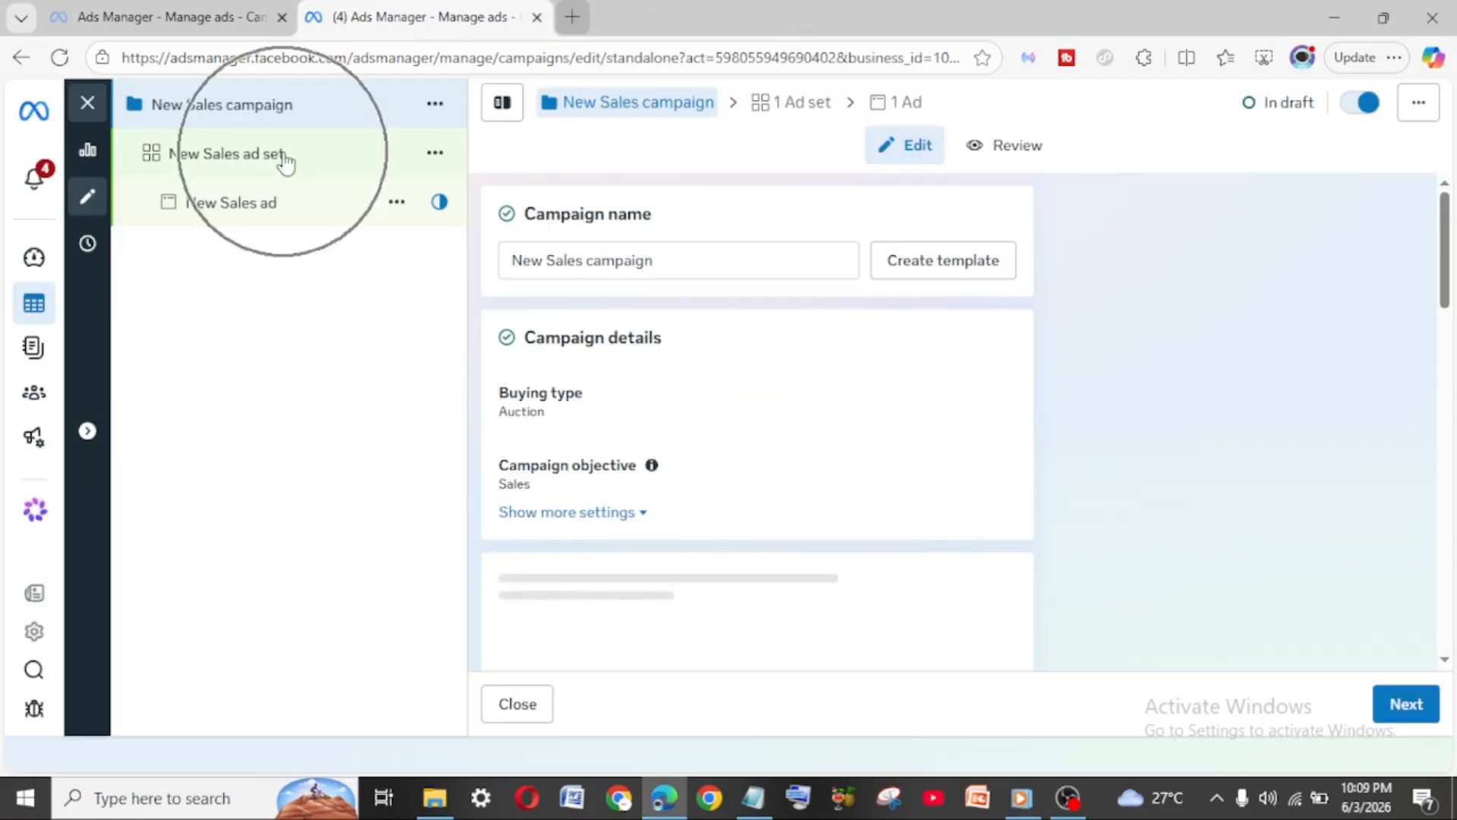
Open the New Sales ad set and select Gimaxteam.com Pixel as its dataset
click(286, 157)
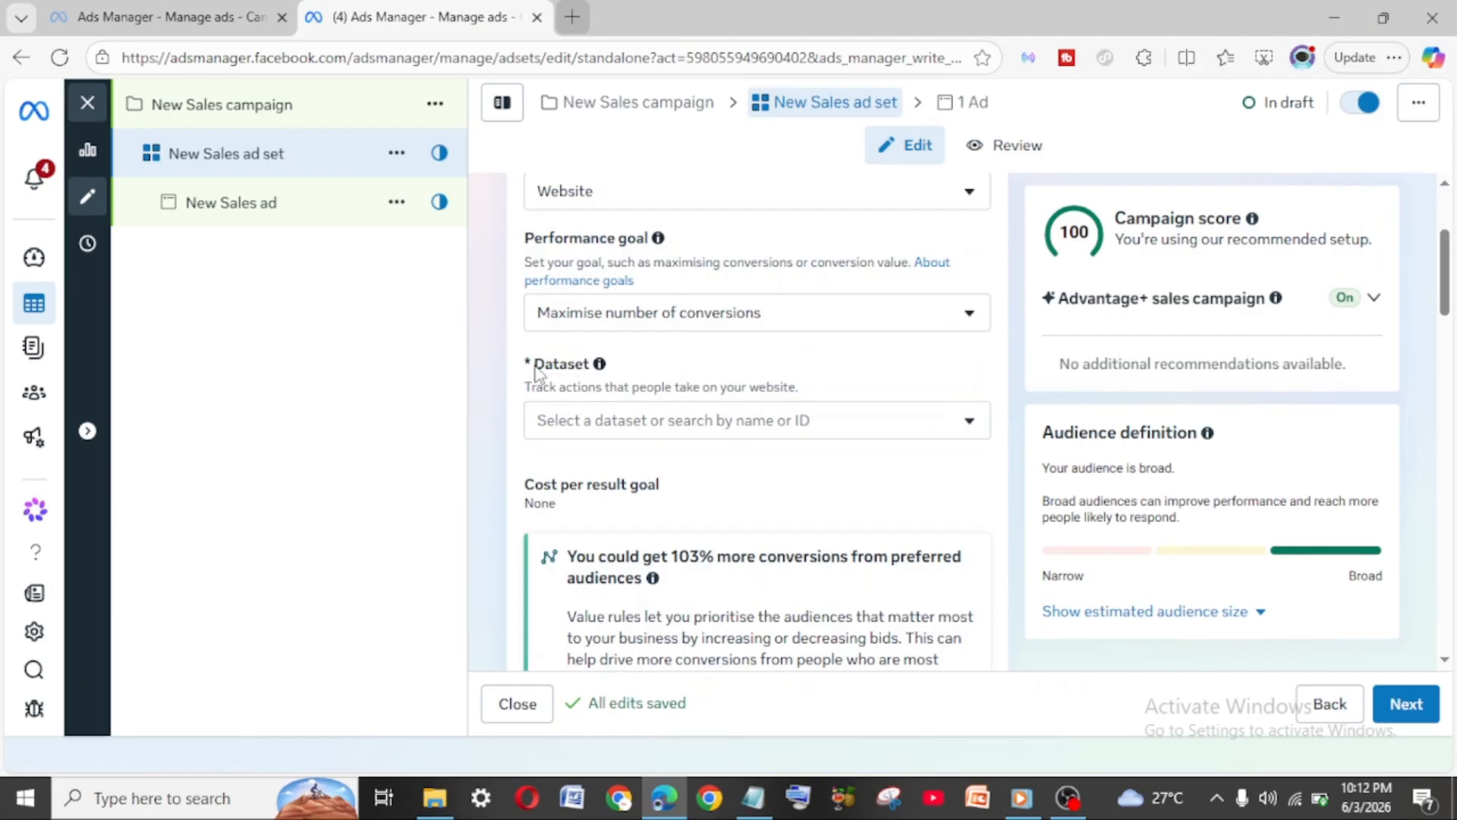
drag(536, 372, 612, 369)
click(603, 428)
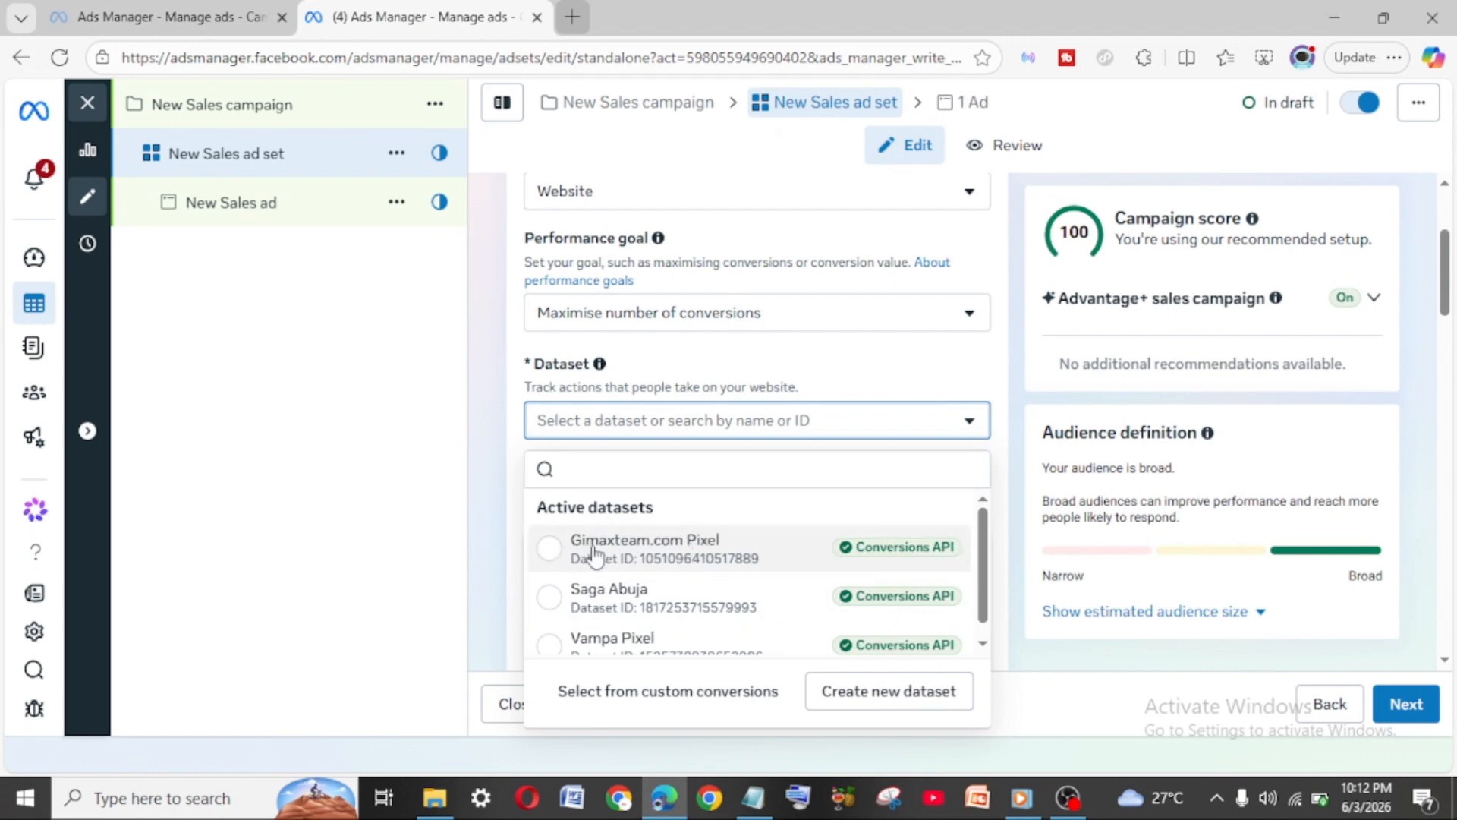
click(548, 552)
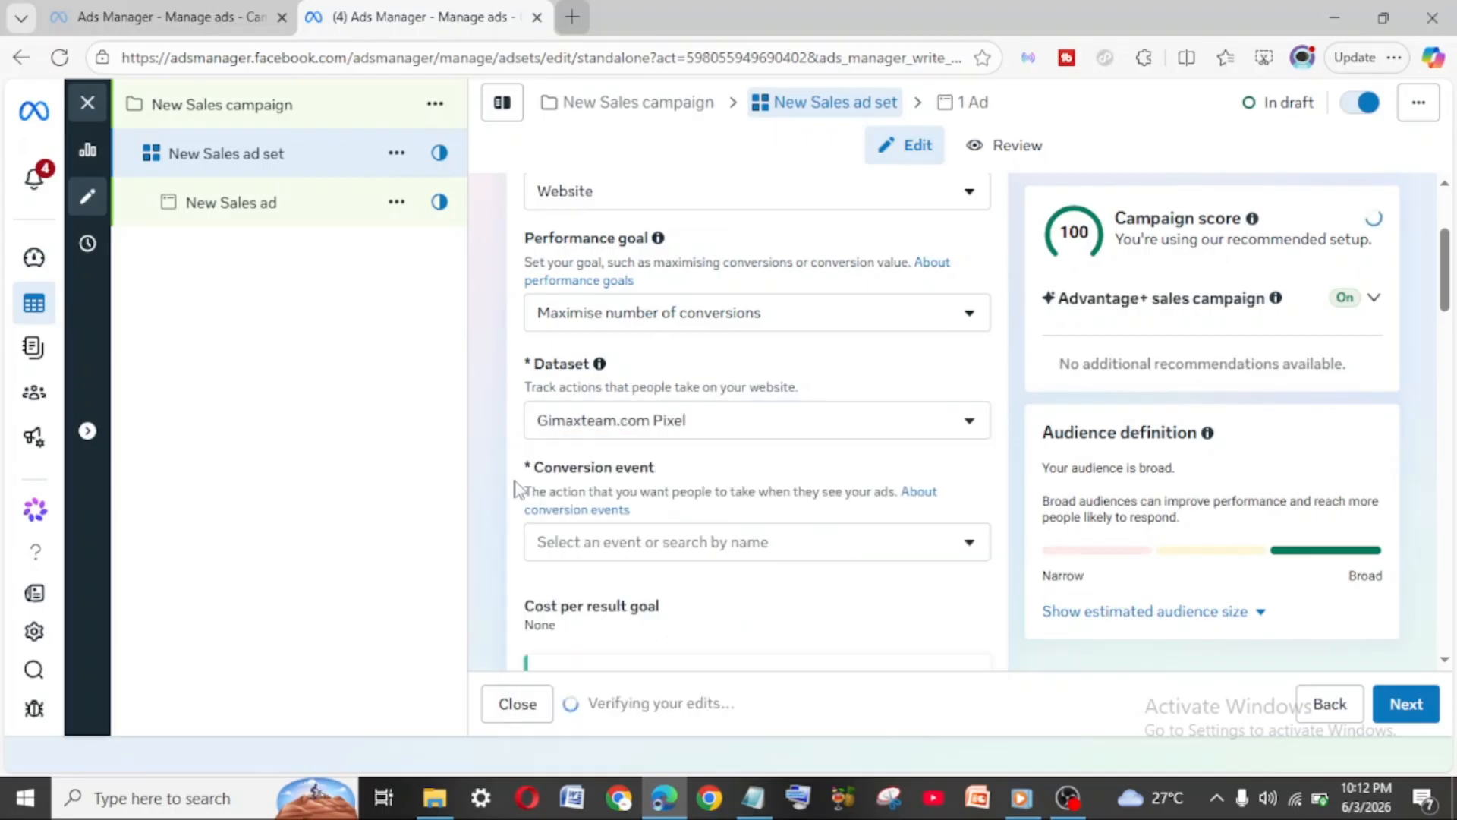
Set the ad set's conversion event to Initiate checkout and check the conversion settings
click(636, 551)
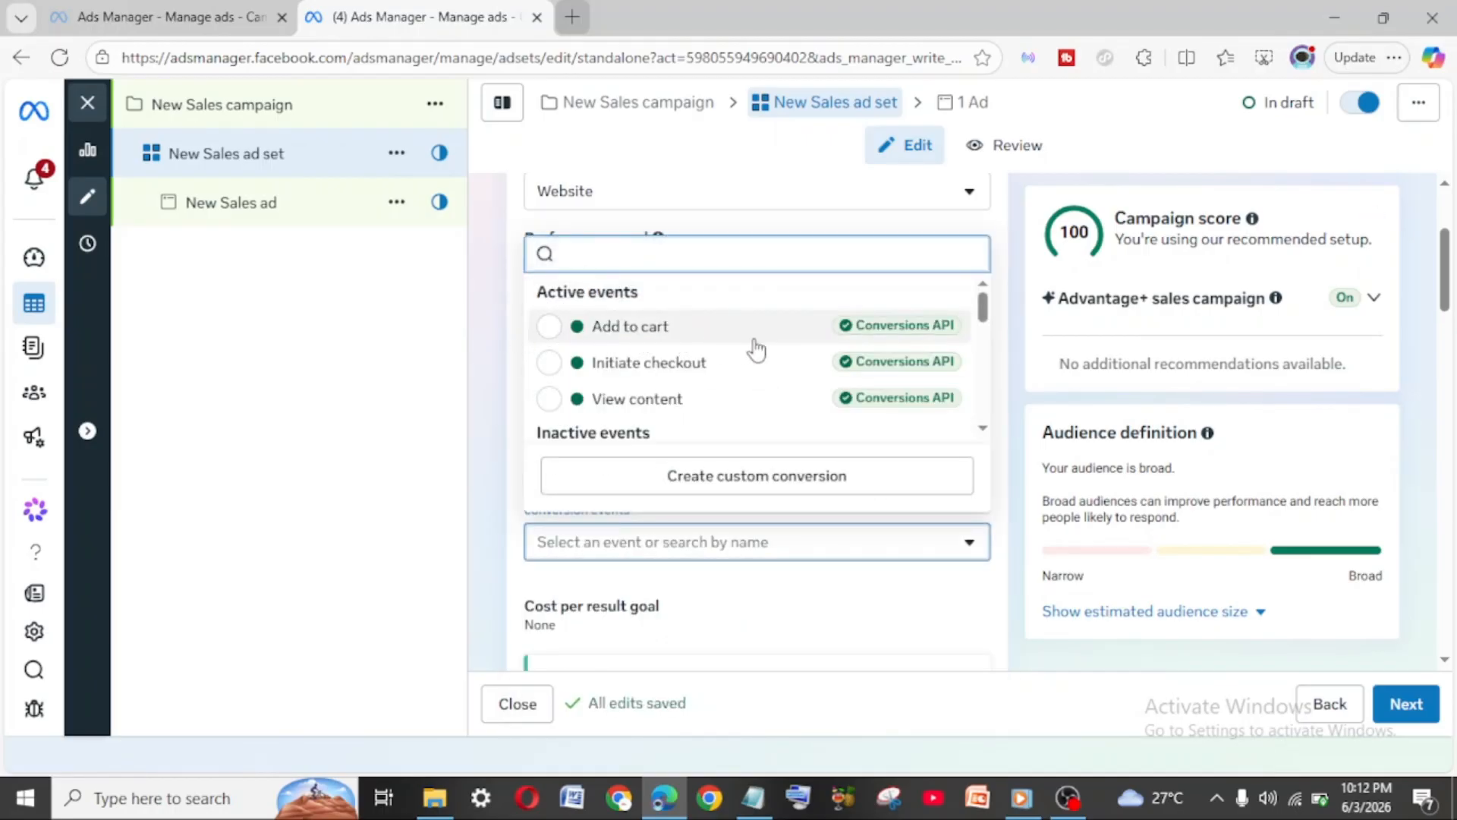
click(551, 366)
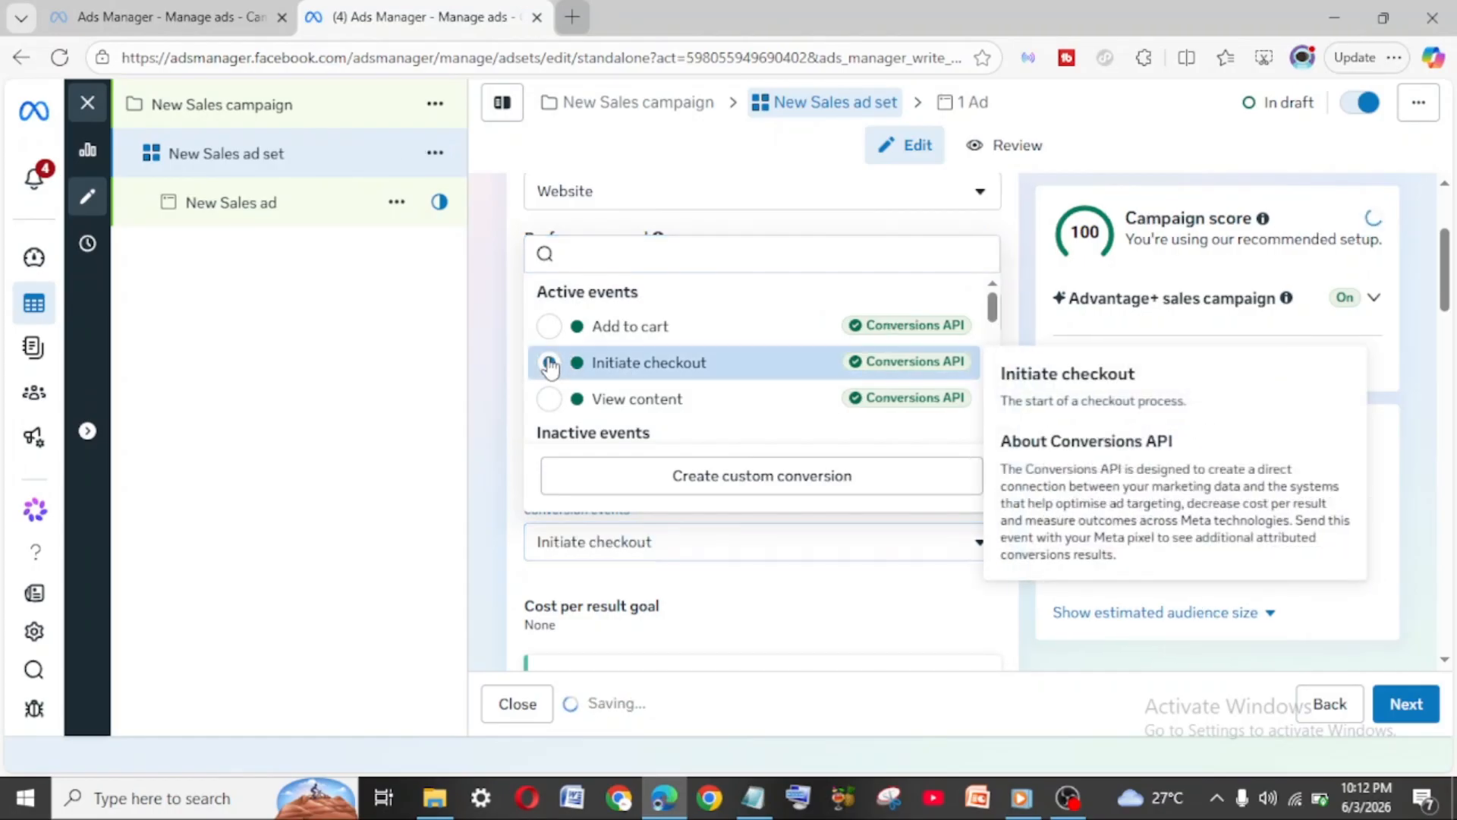
scroll(659, 563, down, 2)
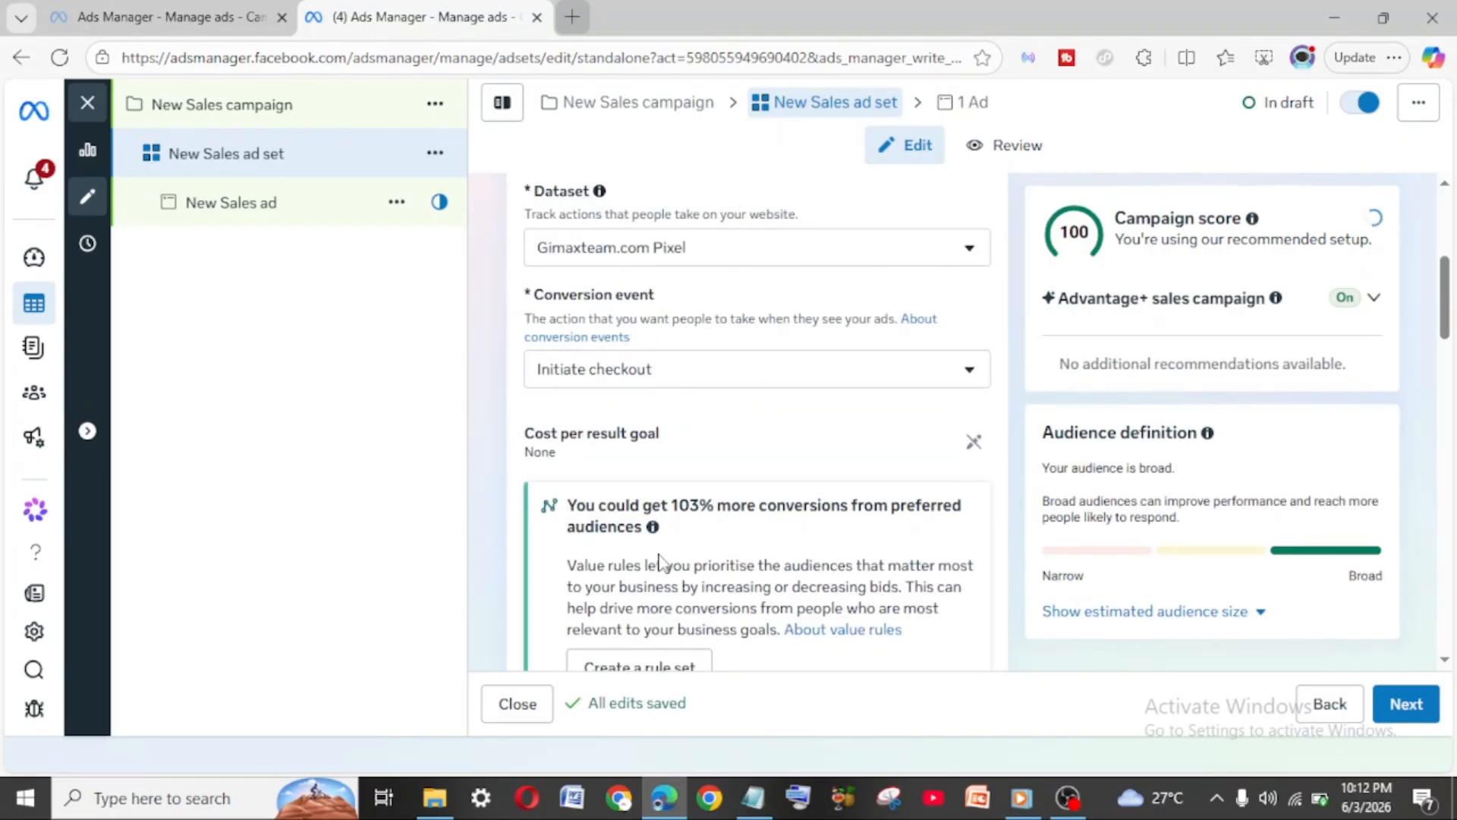
scroll(759, 503, down, 1)
scroll(759, 503, up, 2)
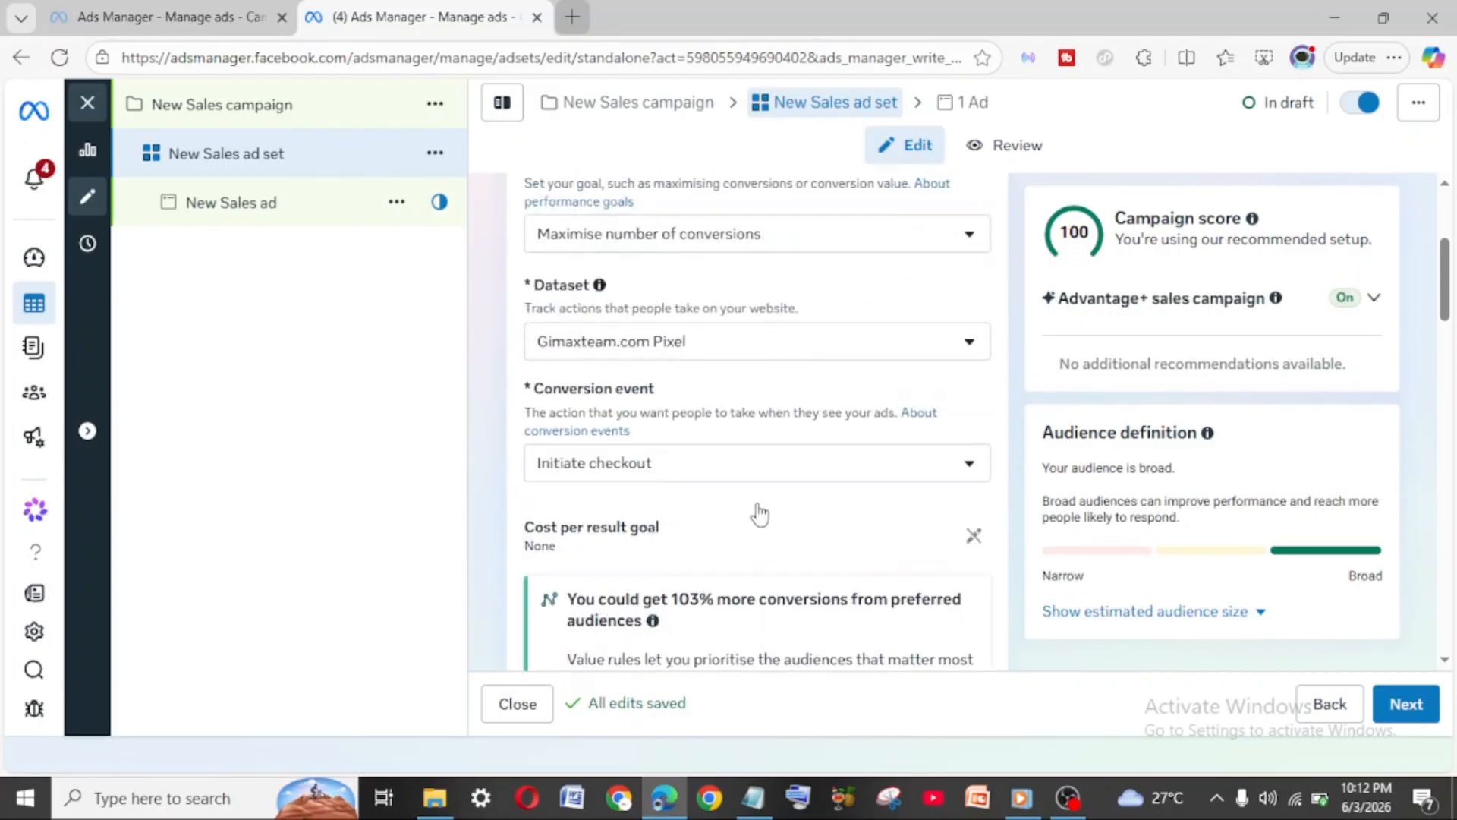